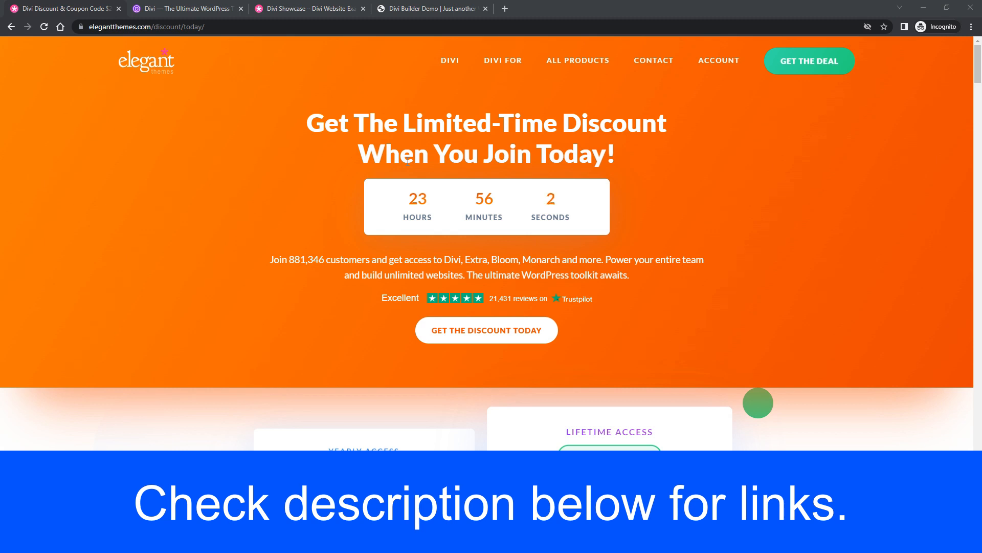
Highlight the Lifetime $224 price and the Yearly and Lifetime Access plan headings.
{"action": "scroll", "coordinate": [398, 219], "scroll_direction": "down", "scroll_amount": 3}
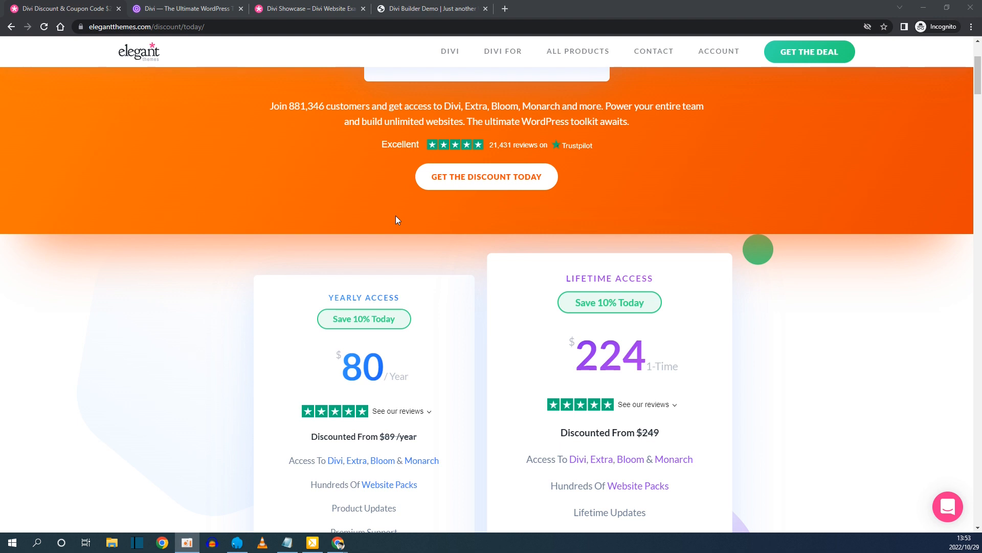
{"action": "left_click_drag", "start_coordinate": [569, 352], "coordinate": [647, 350]}
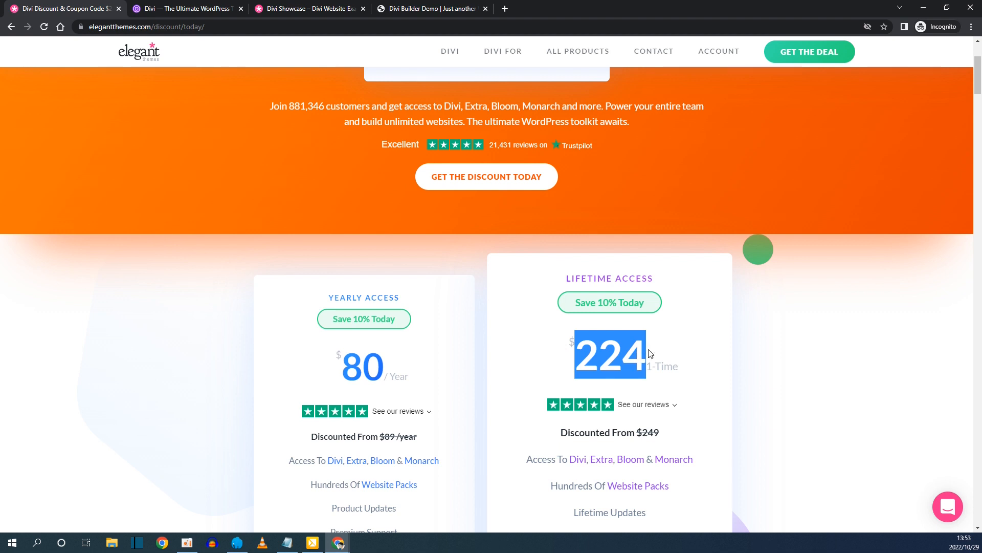
{"action": "left_click", "coordinate": [666, 339]}
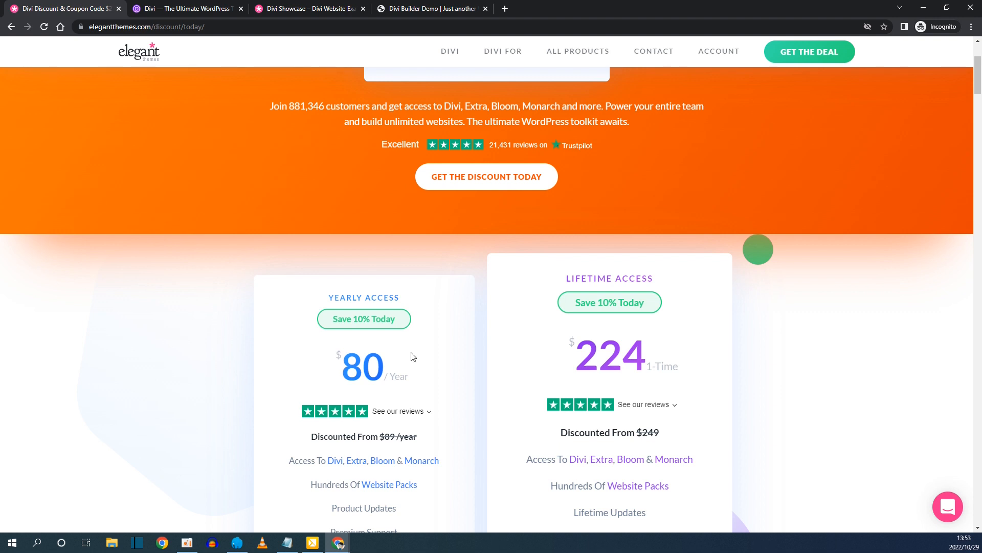
{"action": "left_click_drag", "start_coordinate": [327, 297], "coordinate": [425, 302]}
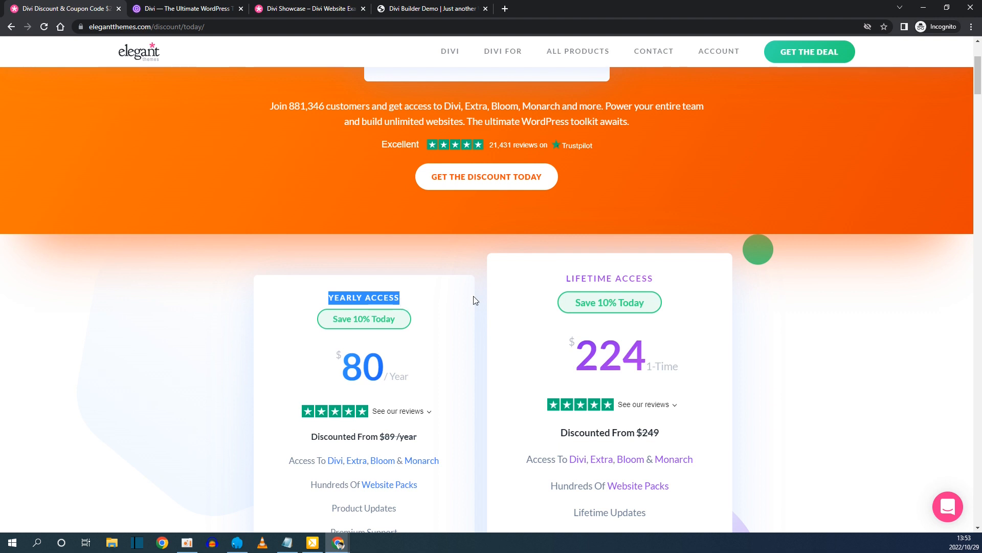
{"action": "left_click_drag", "start_coordinate": [563, 277], "coordinate": [673, 280]}
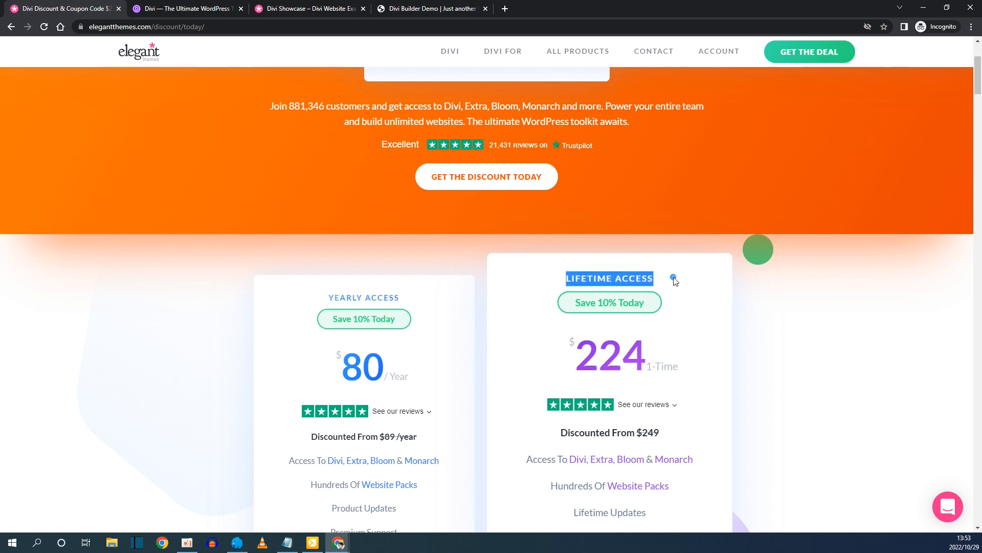
{"action": "left_click", "coordinate": [673, 281]}
Compare the Yearly $80 and Lifetime $224 prices, then switch to the Divi product page.
{"action": "scroll", "coordinate": [395, 332], "scroll_direction": "down", "scroll_amount": 2}
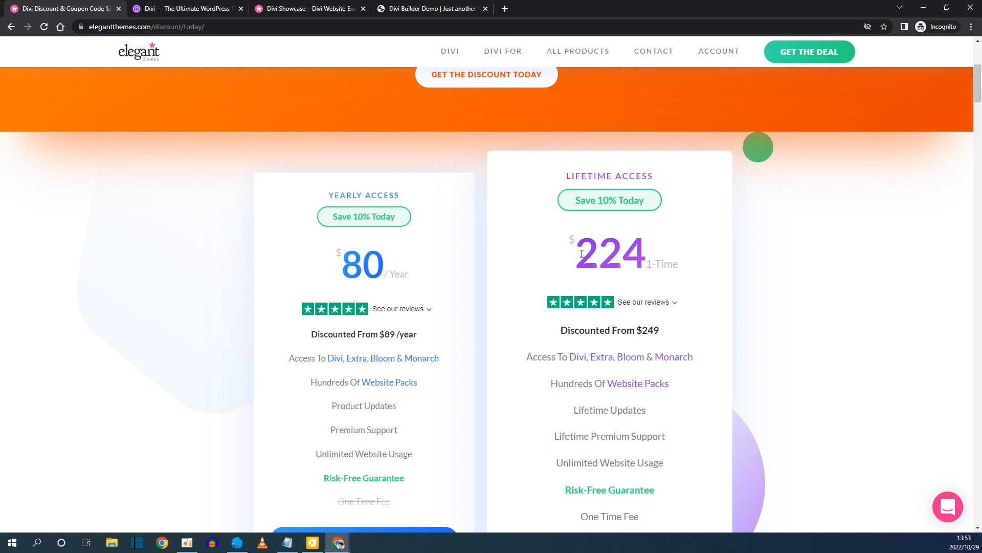
{"action": "left_click_drag", "start_coordinate": [581, 254], "coordinate": [652, 254]}
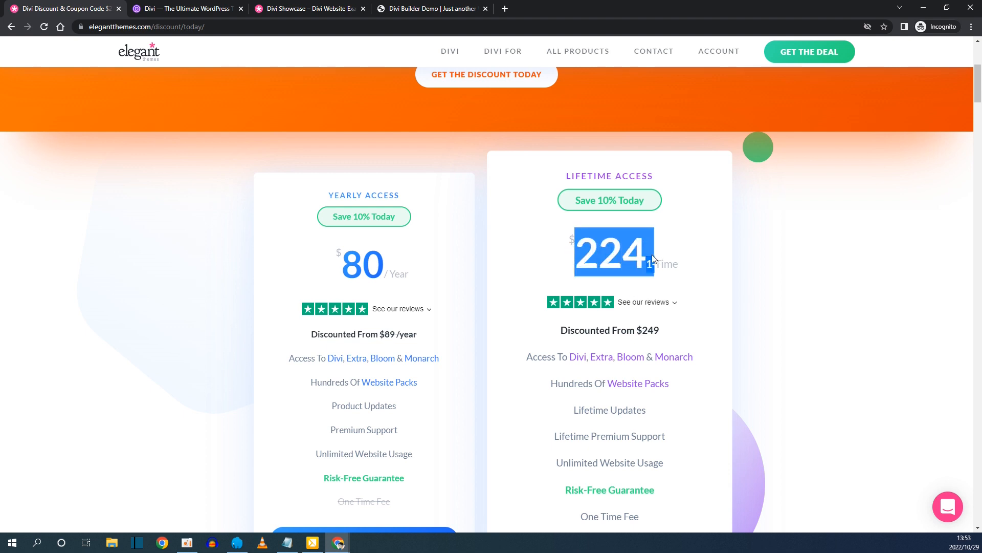
{"action": "left_click", "coordinate": [439, 253]}
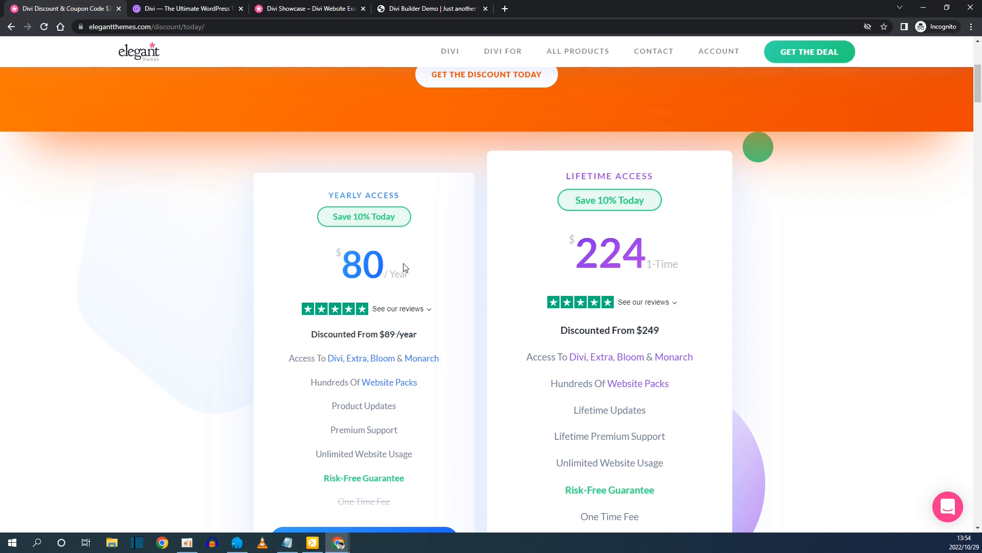
{"action": "scroll", "coordinate": [404, 268], "scroll_direction": "down", "scroll_amount": 2}
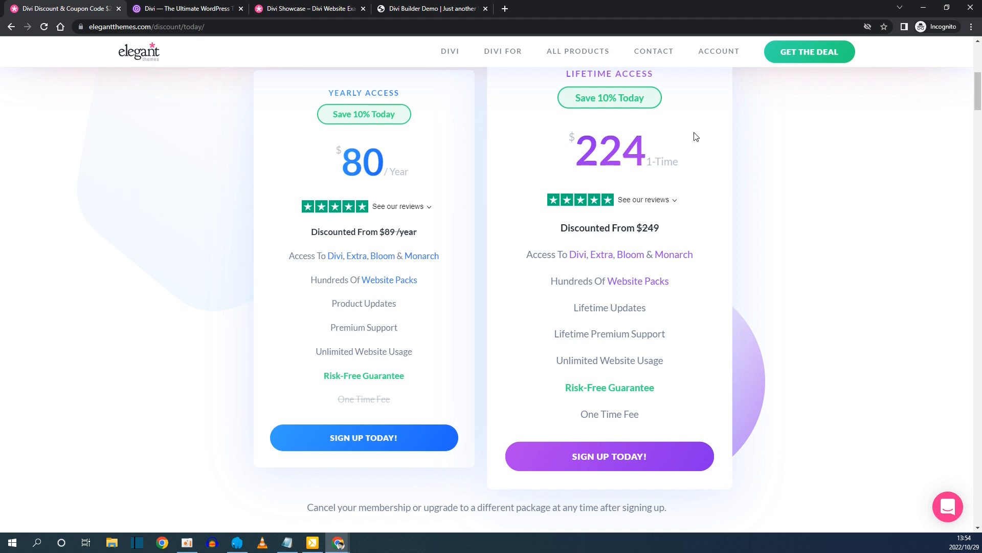
{"action": "left_click_drag", "start_coordinate": [581, 146], "coordinate": [637, 149]}
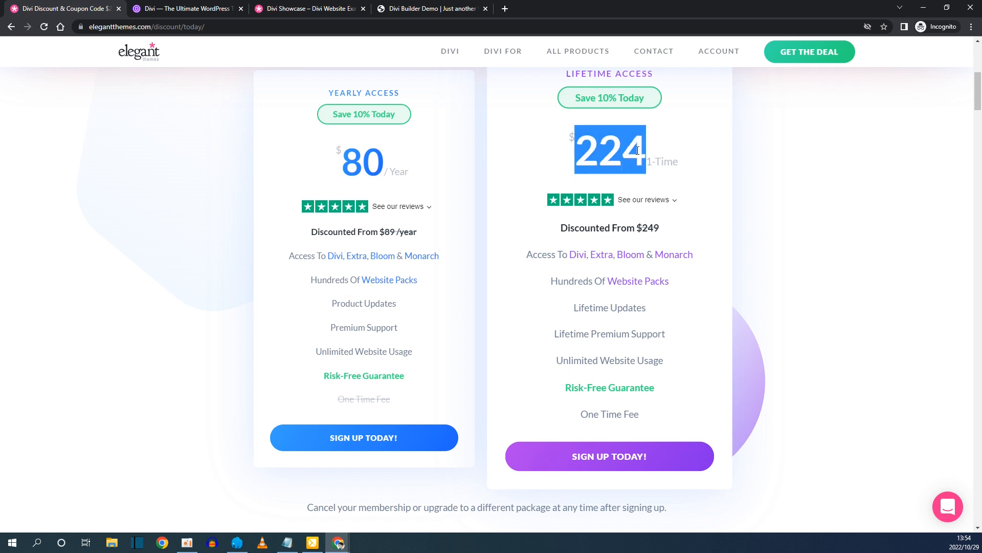
{"action": "left_click", "coordinate": [679, 152]}
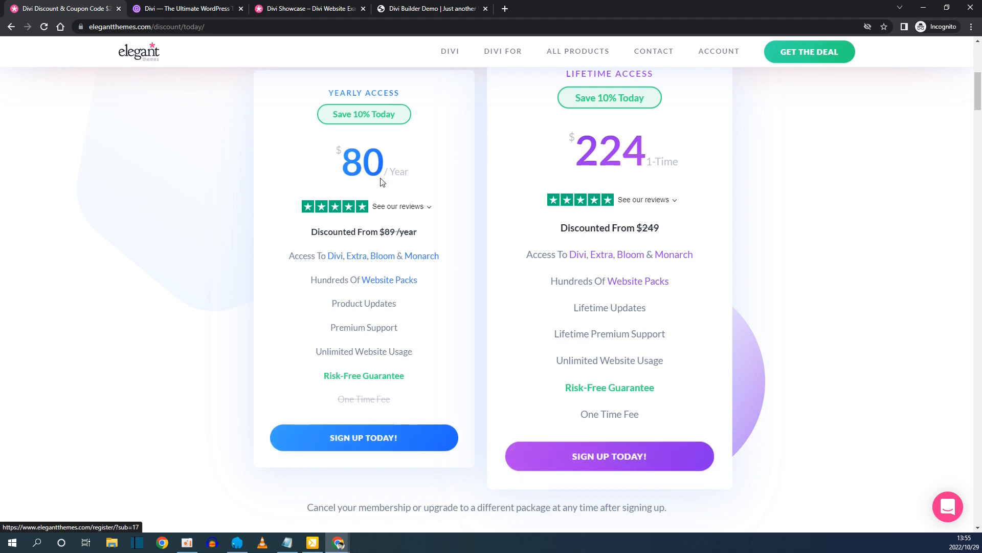
{"action": "double_click", "coordinate": [349, 167]}
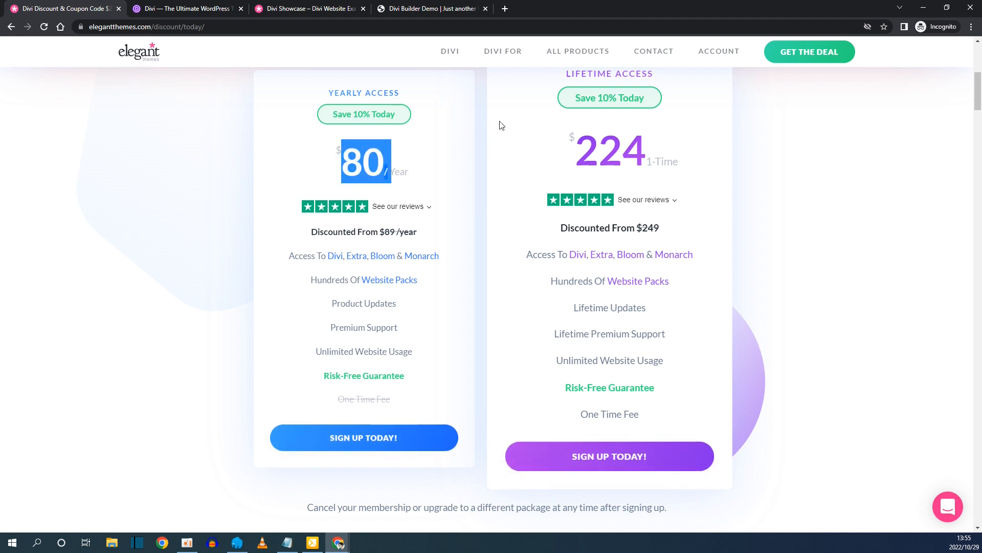
{"action": "left_click_drag", "start_coordinate": [556, 148], "coordinate": [647, 147]}
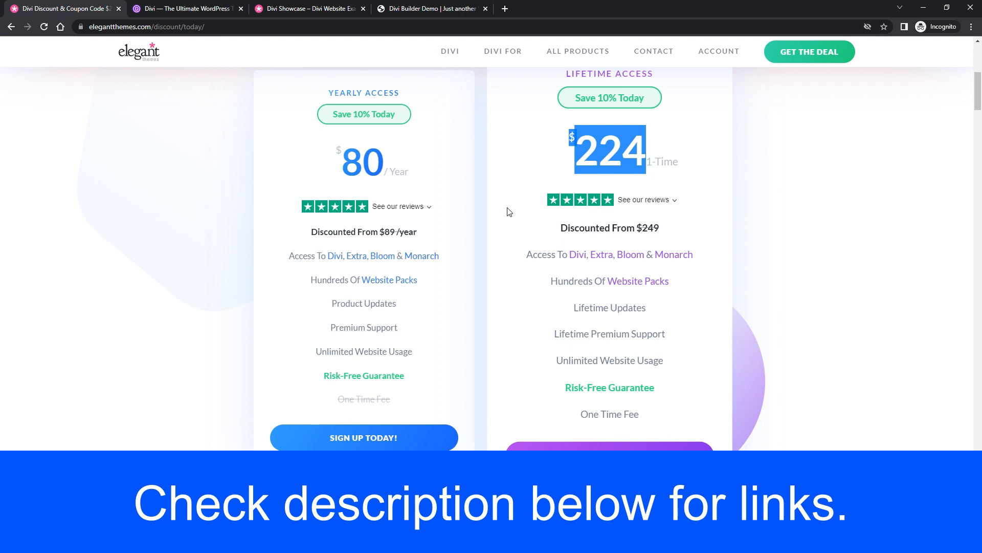
{"action": "left_click", "coordinate": [184, 8]}
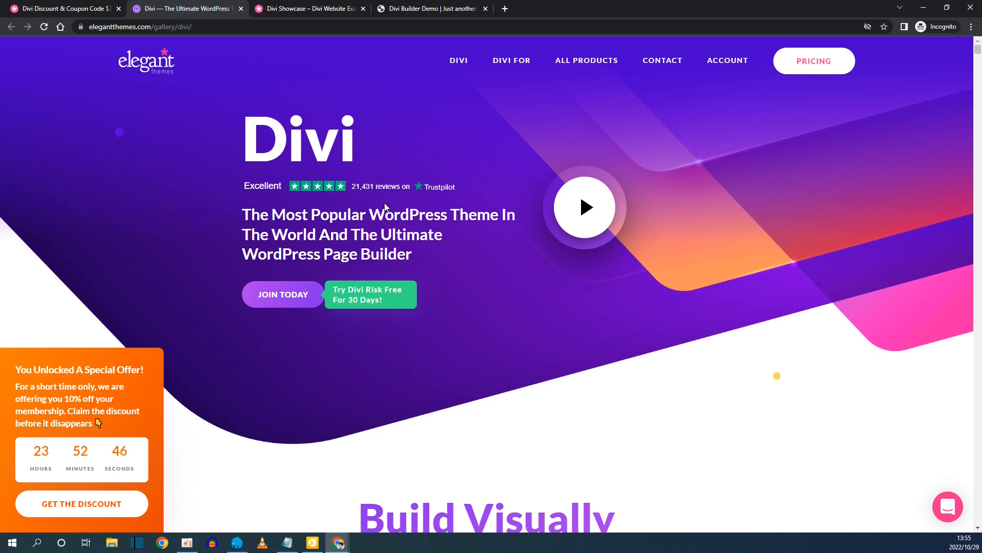
Scroll down the Divi page past its 200+ module examples and 200+ website packs.
{"action": "scroll", "coordinate": [390, 210], "scroll_direction": "down", "scroll_amount": 6}
{"action": "scroll", "coordinate": [343, 157], "scroll_direction": "down", "scroll_amount": 1}
{"action": "scroll", "coordinate": [434, 187], "scroll_direction": "down", "scroll_amount": 6}
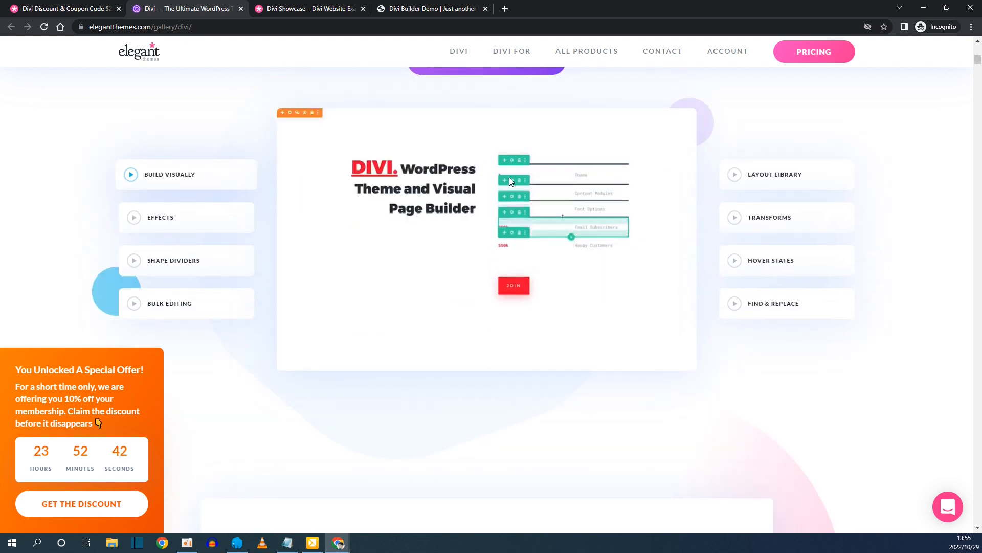
{"action": "scroll", "coordinate": [475, 313], "scroll_direction": "down", "scroll_amount": 7}
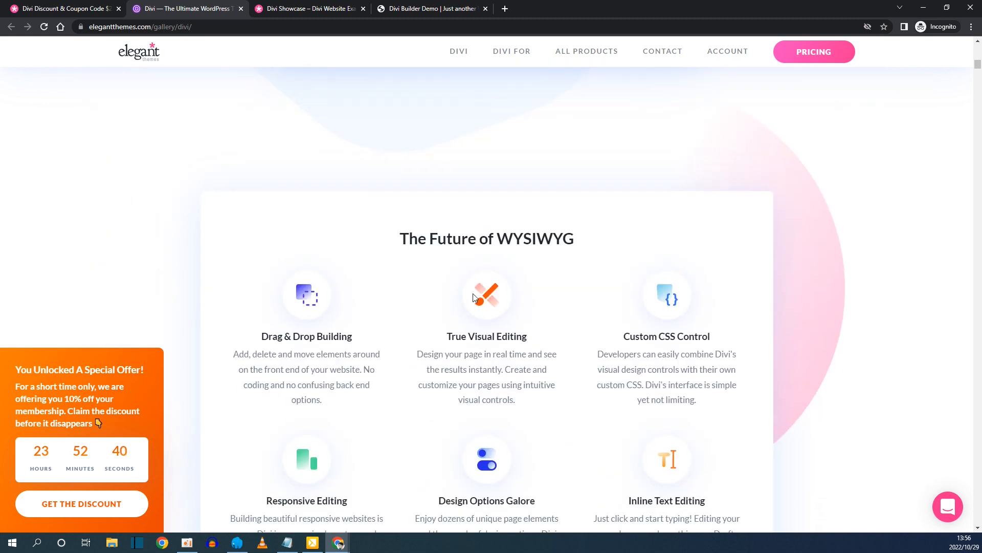
{"action": "scroll", "coordinate": [443, 223], "scroll_direction": "down", "scroll_amount": 11}
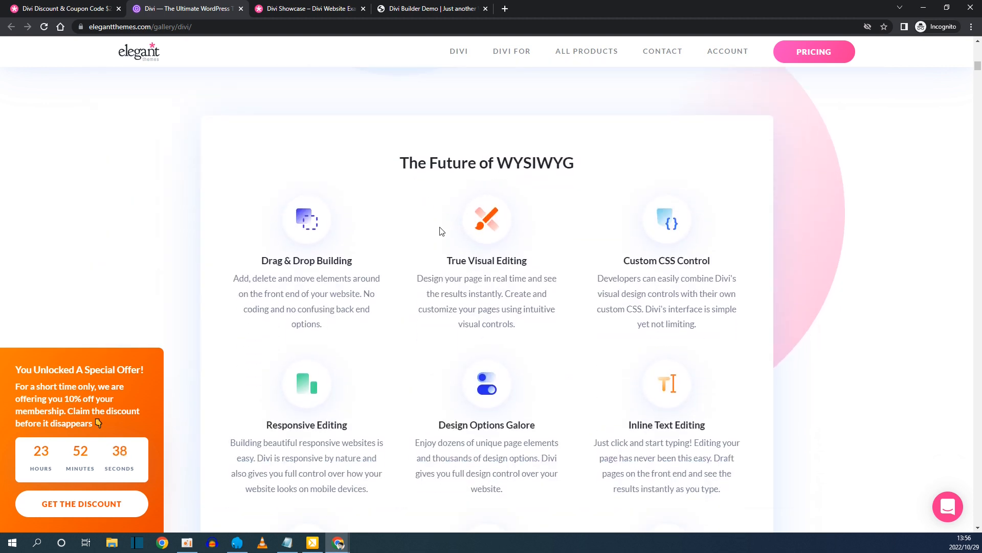
{"action": "scroll", "coordinate": [441, 231], "scroll_direction": "down", "scroll_amount": 2}
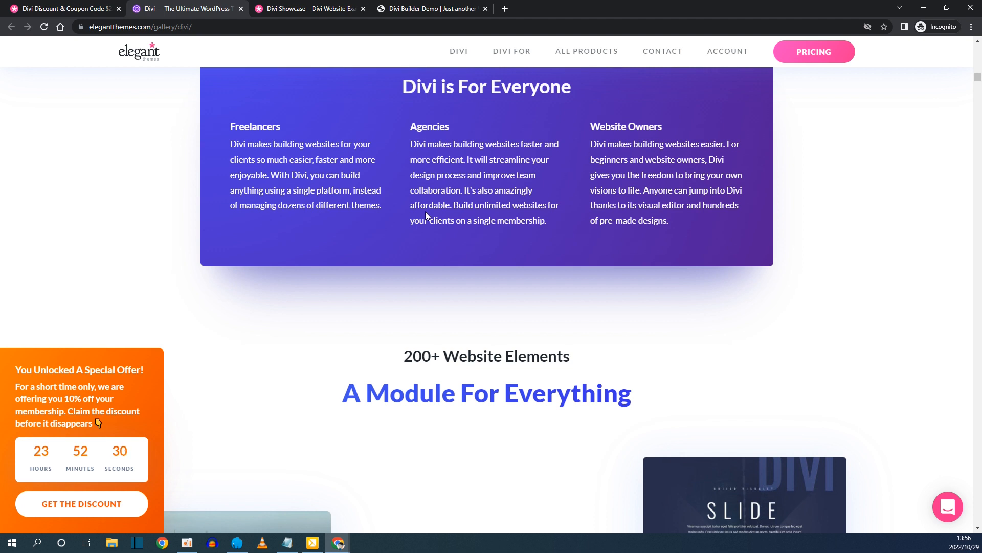
{"action": "scroll", "coordinate": [343, 266], "scroll_direction": "down", "scroll_amount": 2}
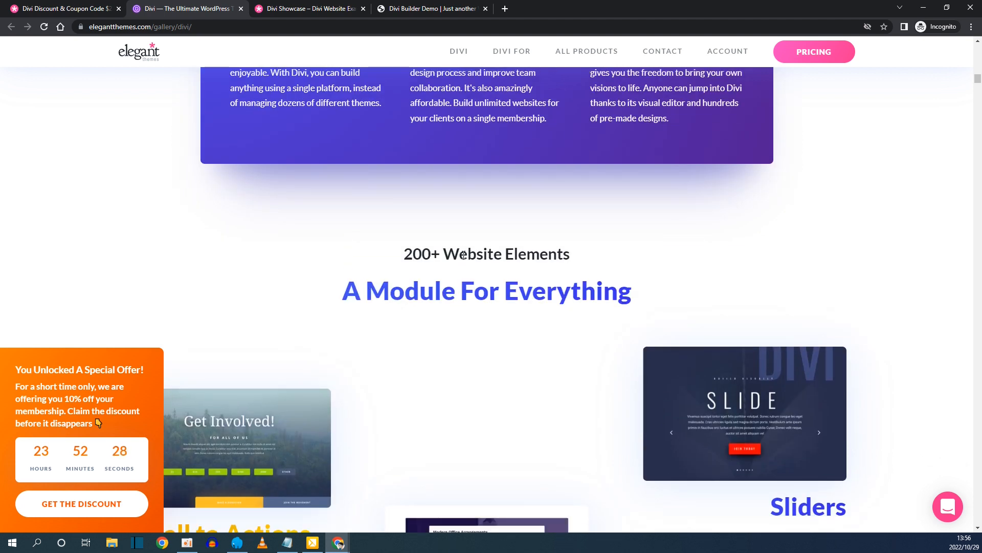
{"action": "scroll", "coordinate": [533, 250], "scroll_direction": "down", "scroll_amount": 3}
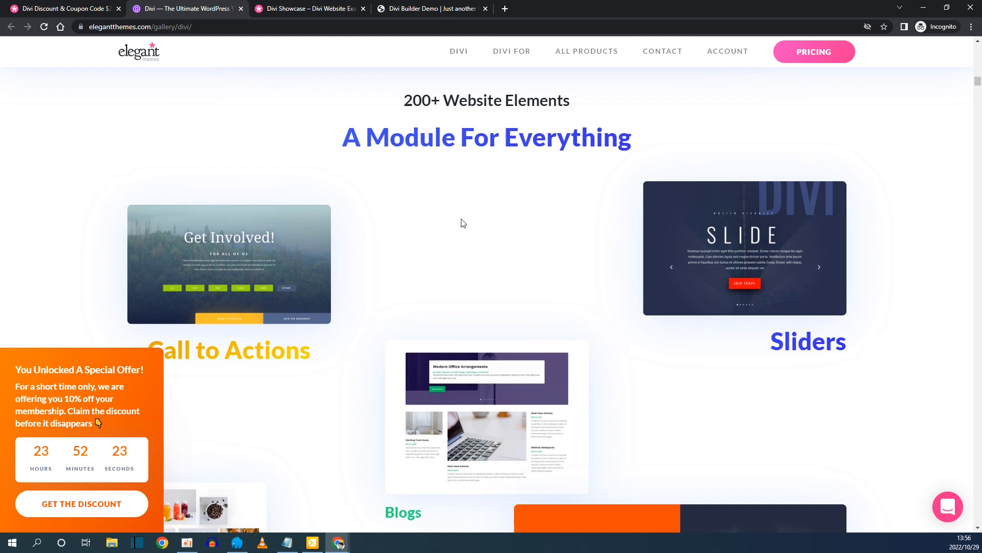
{"action": "scroll", "coordinate": [459, 225], "scroll_direction": "down", "scroll_amount": 7}
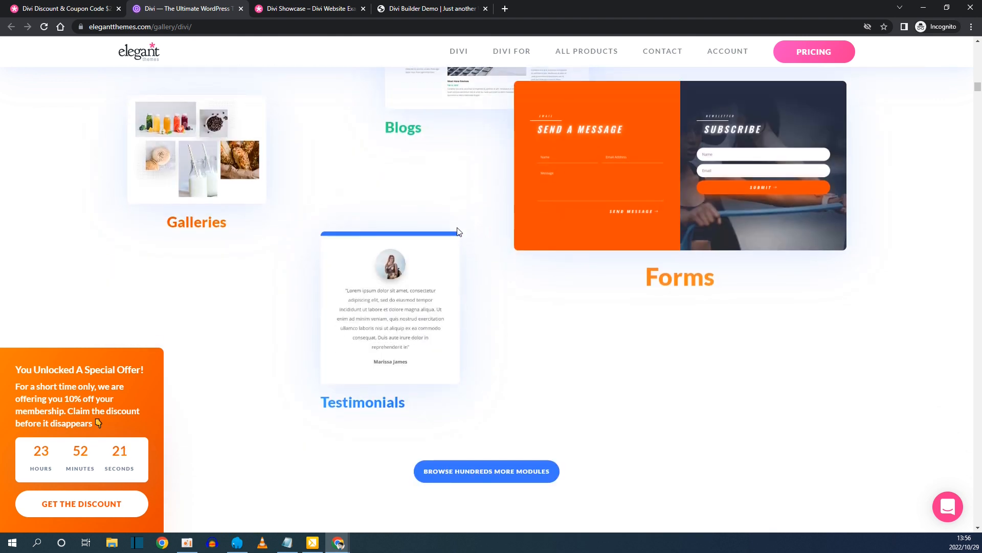
{"action": "scroll", "coordinate": [459, 232], "scroll_direction": "down", "scroll_amount": 4}
{"action": "scroll", "coordinate": [459, 232], "scroll_direction": "down", "scroll_amount": 3}
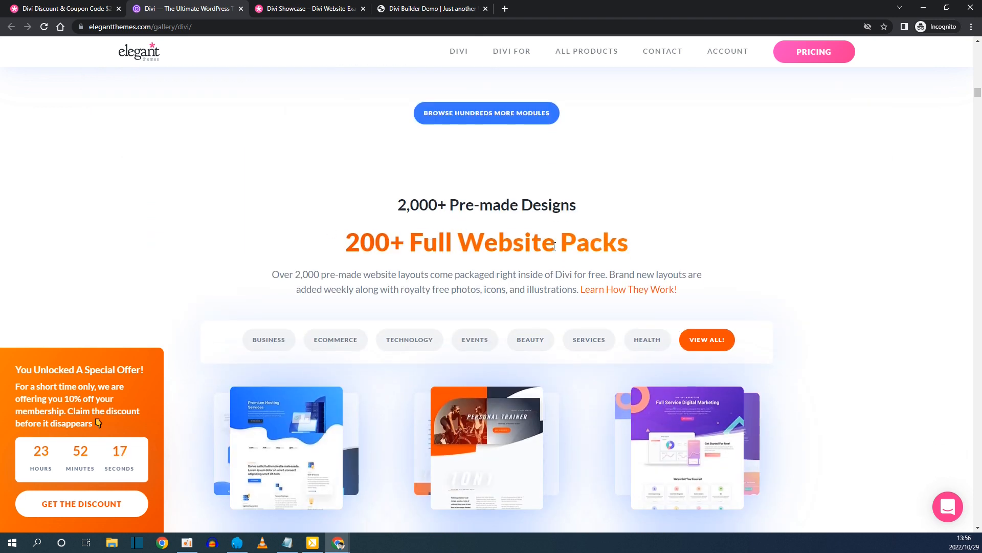
{"action": "scroll", "coordinate": [431, 245], "scroll_direction": "down", "scroll_amount": 3}
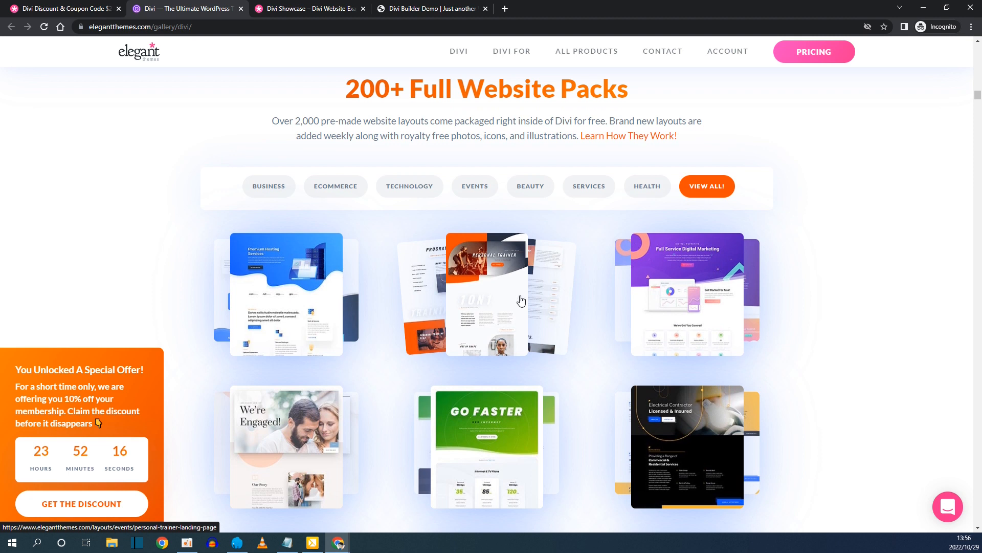
{"action": "scroll", "coordinate": [850, 294], "scroll_direction": "down", "scroll_amount": 10}
{"action": "scroll", "coordinate": [851, 294], "scroll_direction": "down", "scroll_amount": 8}
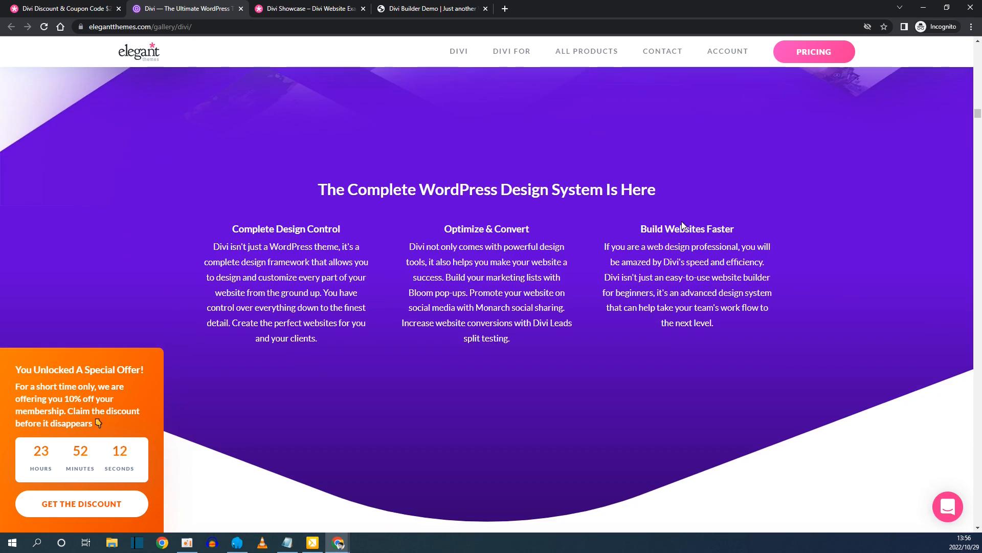
Browse the Divi Showcase examples grid, then switch to the Divi Builder Demo.
{"action": "left_click", "coordinate": [318, 7]}
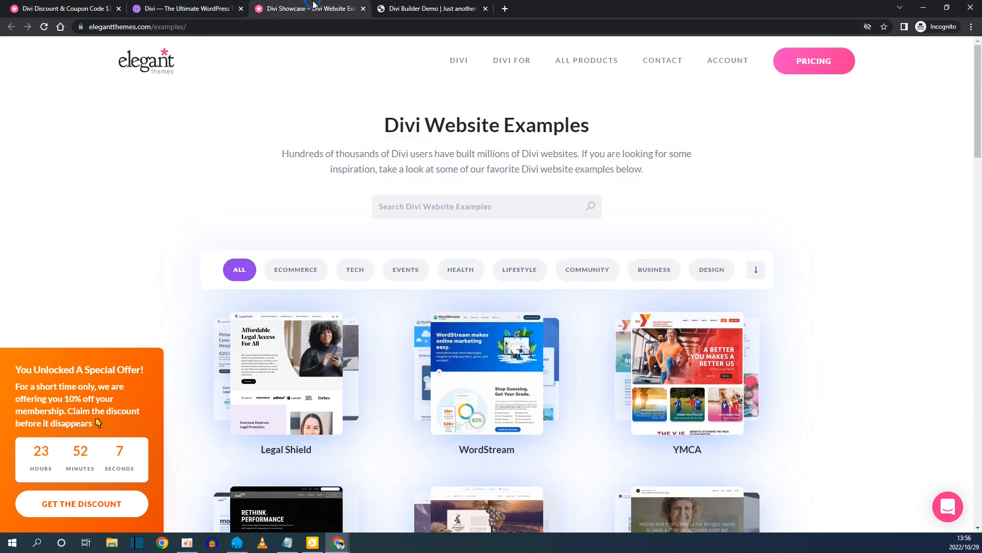
{"action": "scroll", "coordinate": [271, 191], "scroll_direction": "down", "scroll_amount": 2}
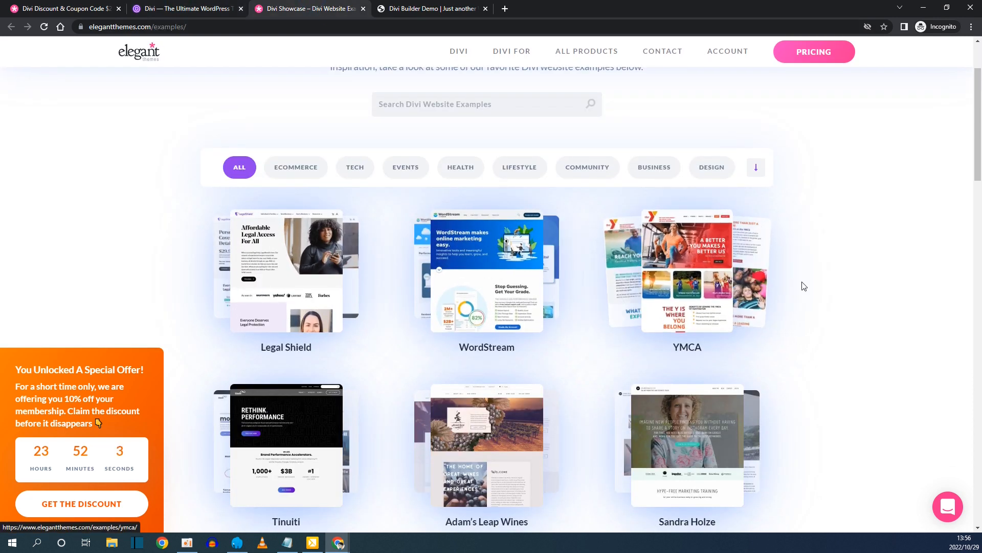
{"action": "scroll", "coordinate": [803, 284], "scroll_direction": "down", "scroll_amount": 2}
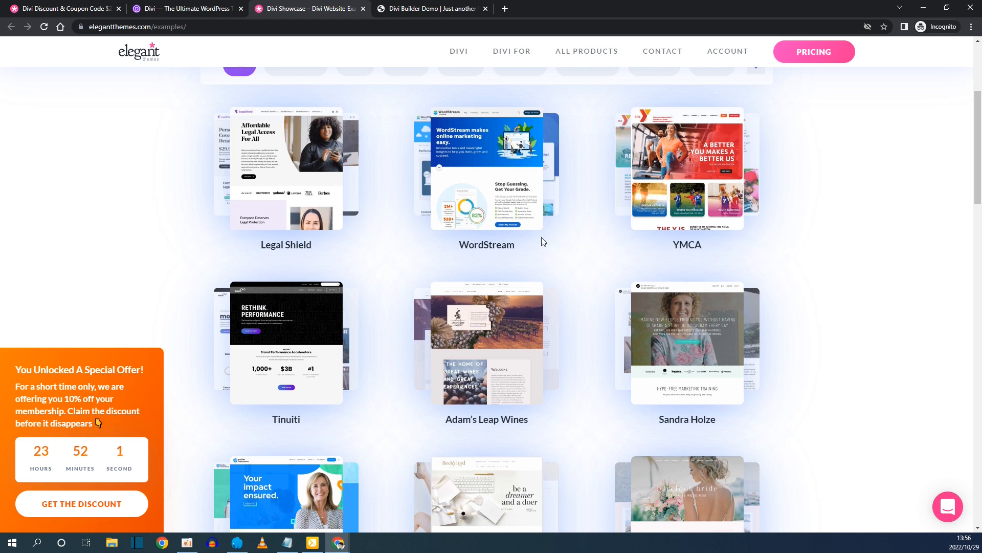
{"action": "scroll", "coordinate": [824, 272], "scroll_direction": "down", "scroll_amount": 1}
{"action": "scroll", "coordinate": [825, 272], "scroll_direction": "down", "scroll_amount": 9}
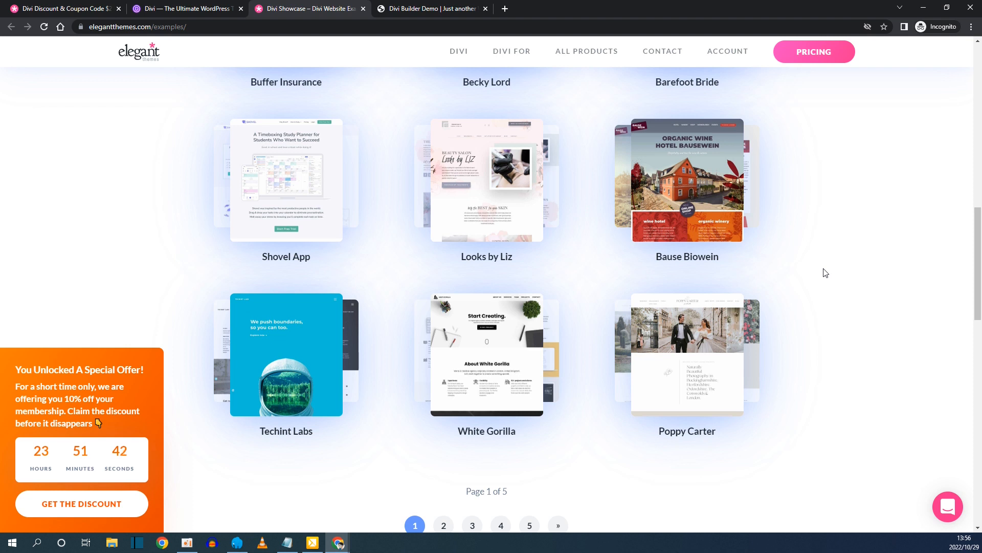
{"action": "left_click", "coordinate": [421, 8]}
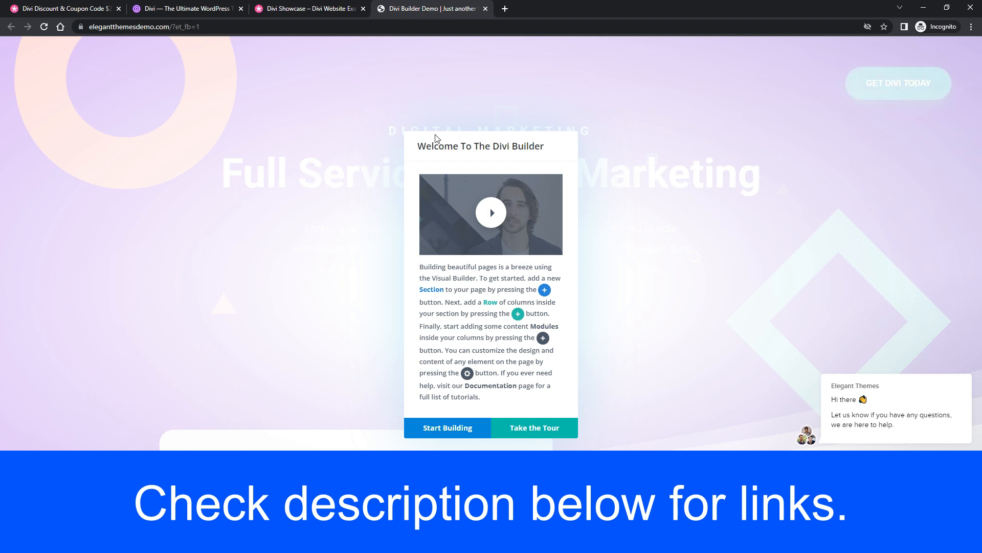
Dismiss the welcome message and replace 'Full Service Digital Marketing' with 'Change Text'.
{"action": "left_click", "coordinate": [444, 430]}
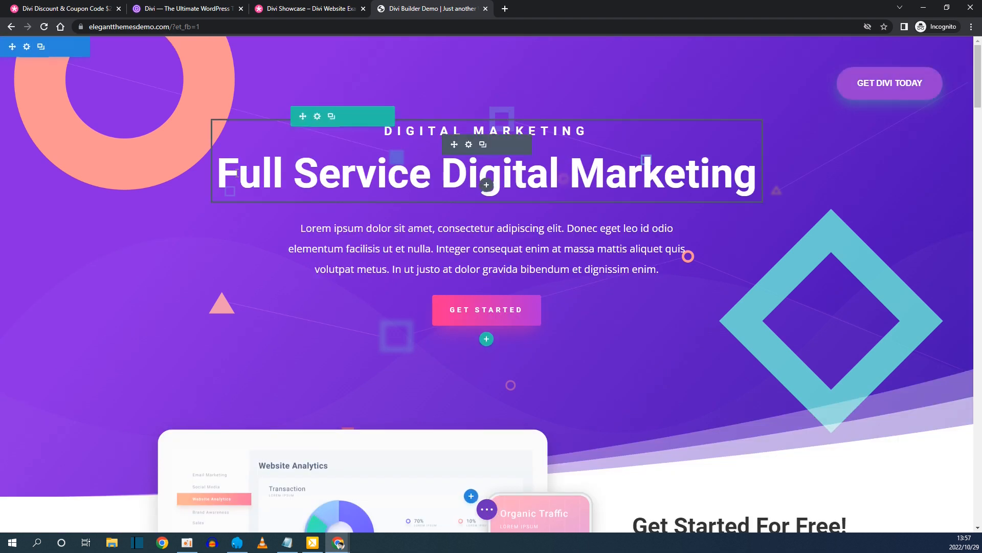
{"action": "left_click_drag", "start_coordinate": [217, 174], "coordinate": [772, 174]}
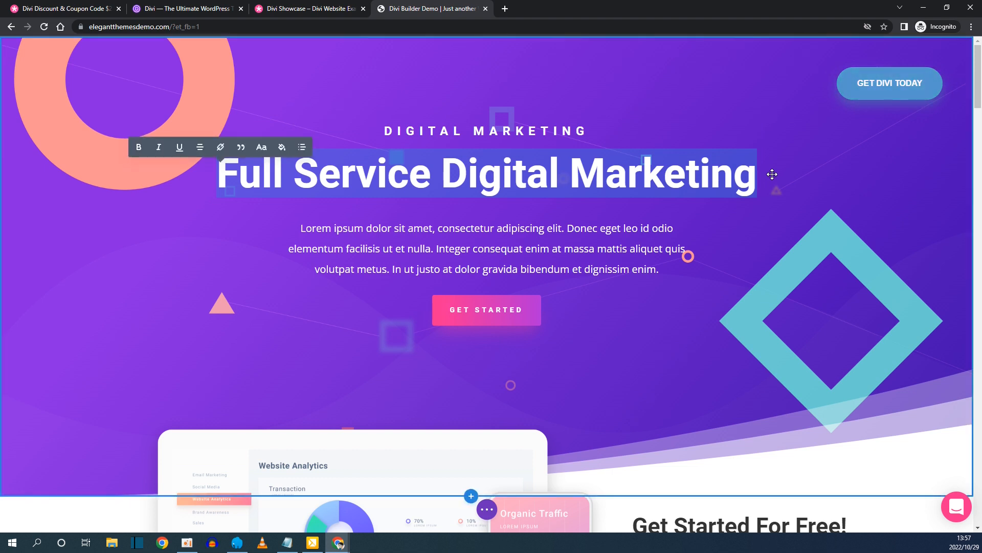
{"action": "type", "text": "Change Text"}
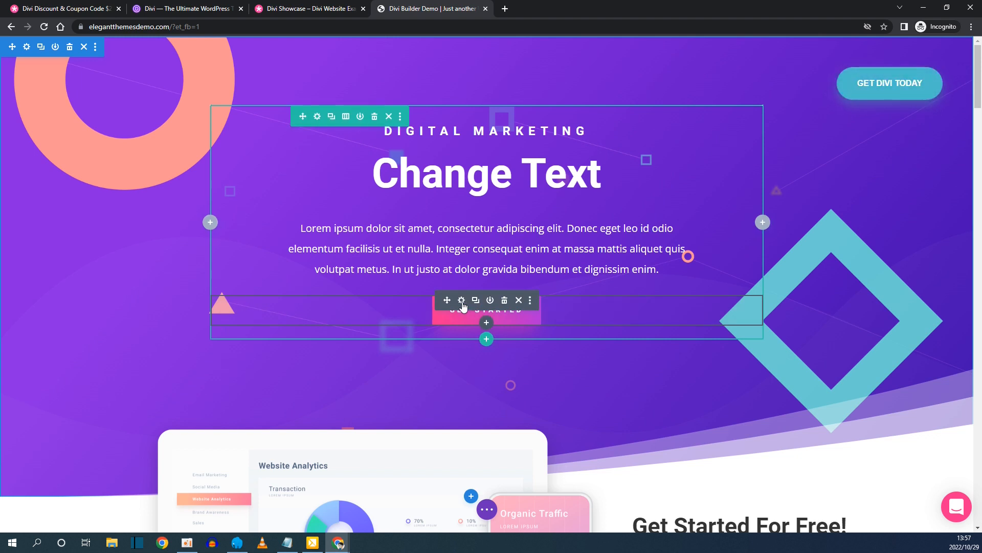
Open the Get Started button's settings and review its Design, Advanced and Content tabs.
{"action": "left_click", "coordinate": [462, 300]}
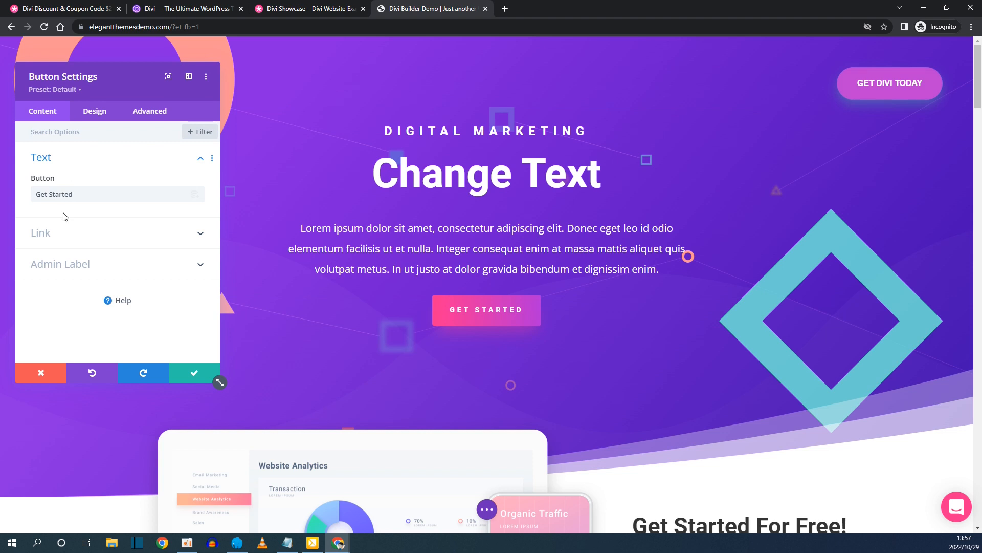
{"action": "left_click", "coordinate": [86, 111]}
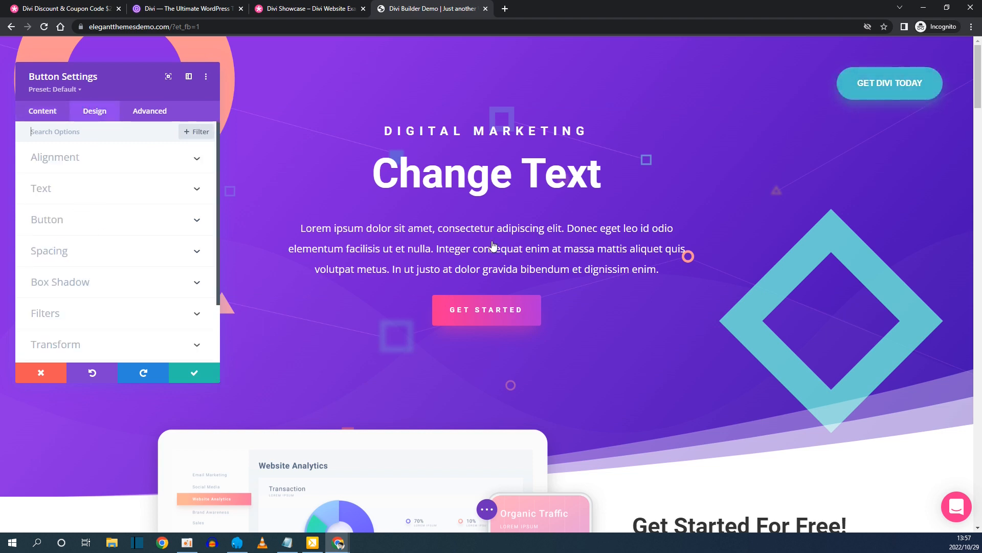
{"action": "scroll", "coordinate": [43, 224], "scroll_direction": "down", "scroll_amount": 2}
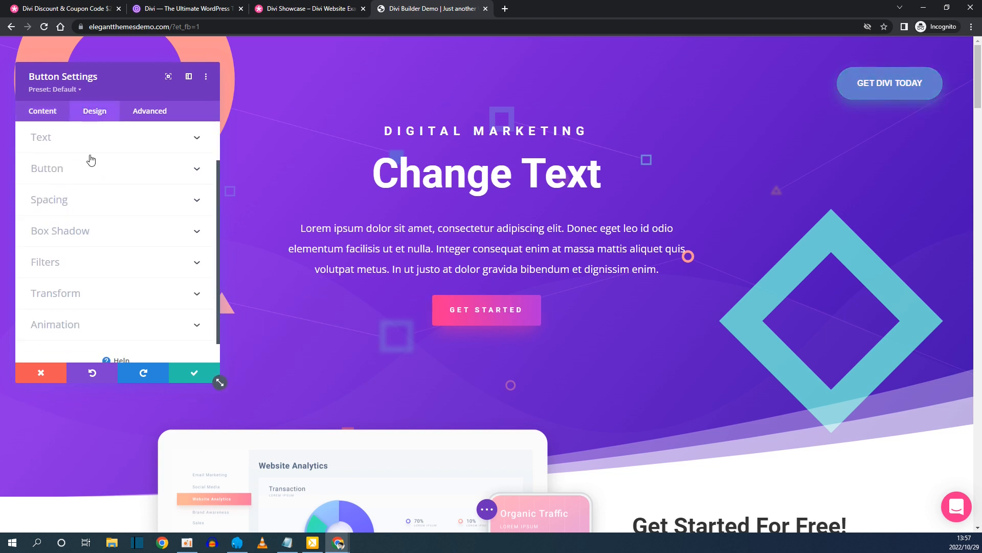
{"action": "left_click", "coordinate": [147, 112]}
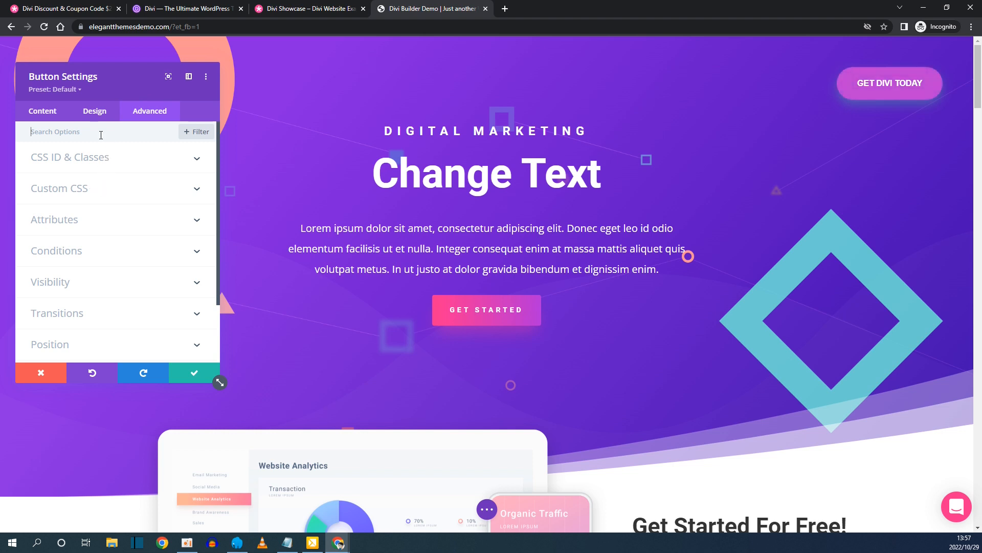
{"action": "left_click", "coordinate": [42, 110]}
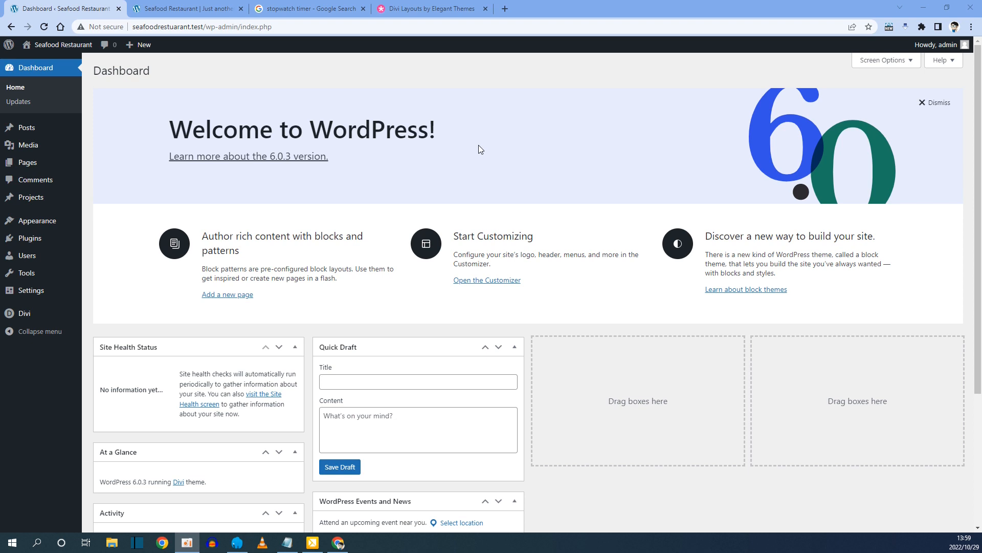
Open the Divi Layouts library and search it for 'seafood'.
{"action": "left_click", "coordinate": [438, 7]}
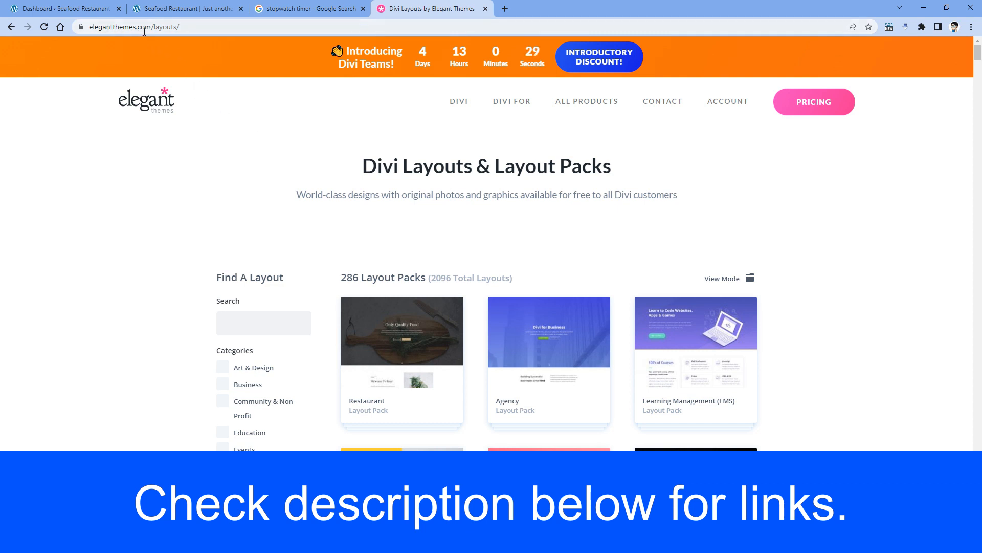
{"action": "scroll", "coordinate": [323, 230], "scroll_direction": "down", "scroll_amount": 2}
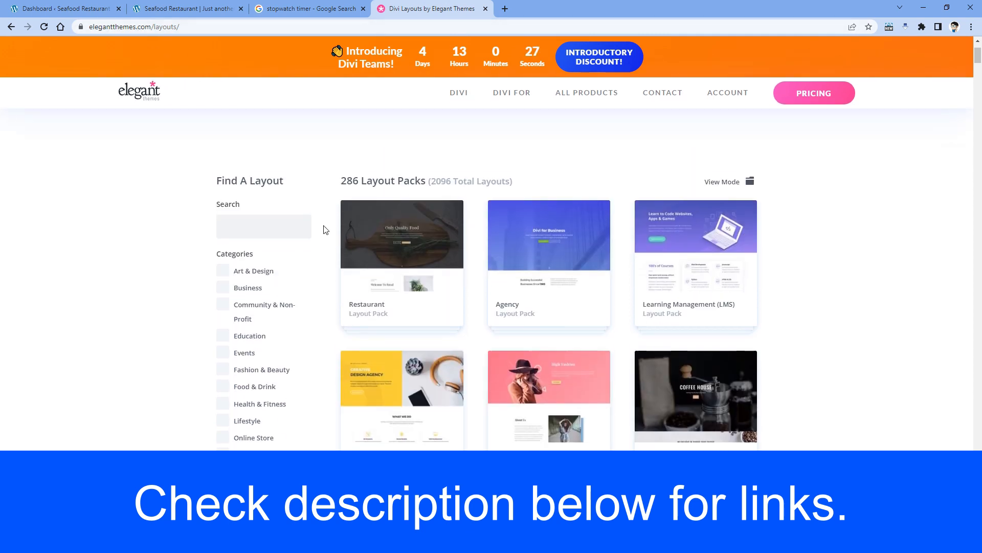
{"action": "scroll", "coordinate": [325, 229], "scroll_direction": "up", "scroll_amount": 1}
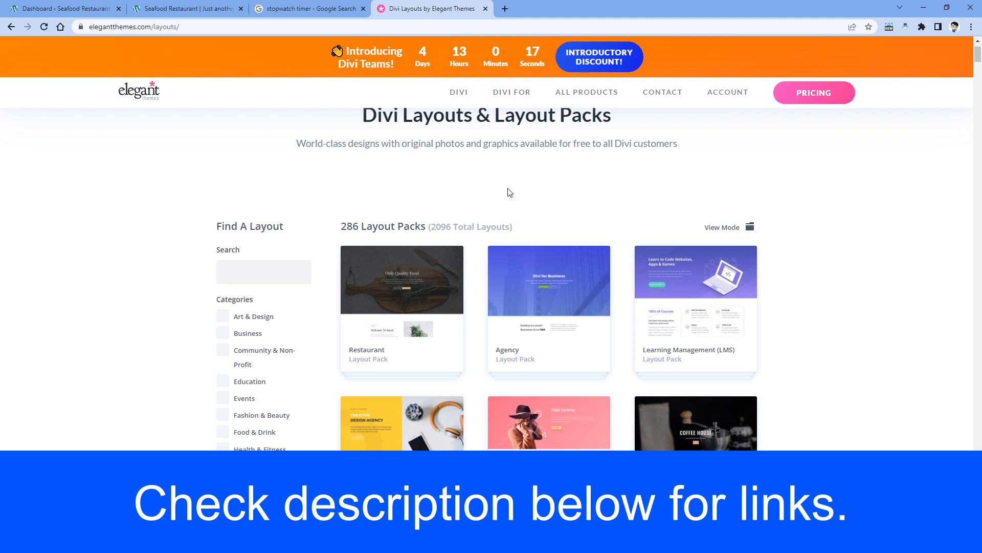
{"action": "scroll", "coordinate": [276, 200], "scroll_direction": "down", "scroll_amount": 1}
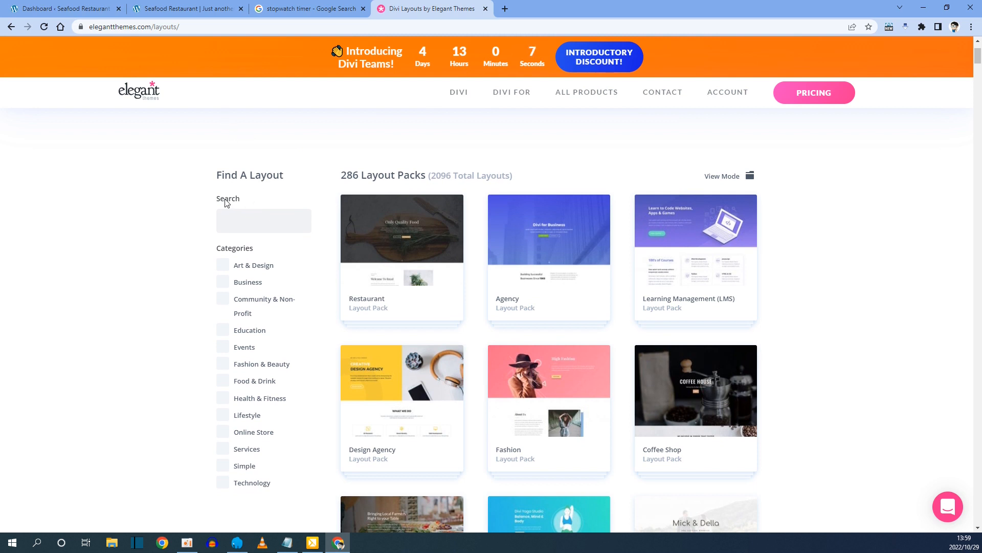
{"action": "left_click", "coordinate": [230, 224]}
{"action": "type", "text": "seafood"}
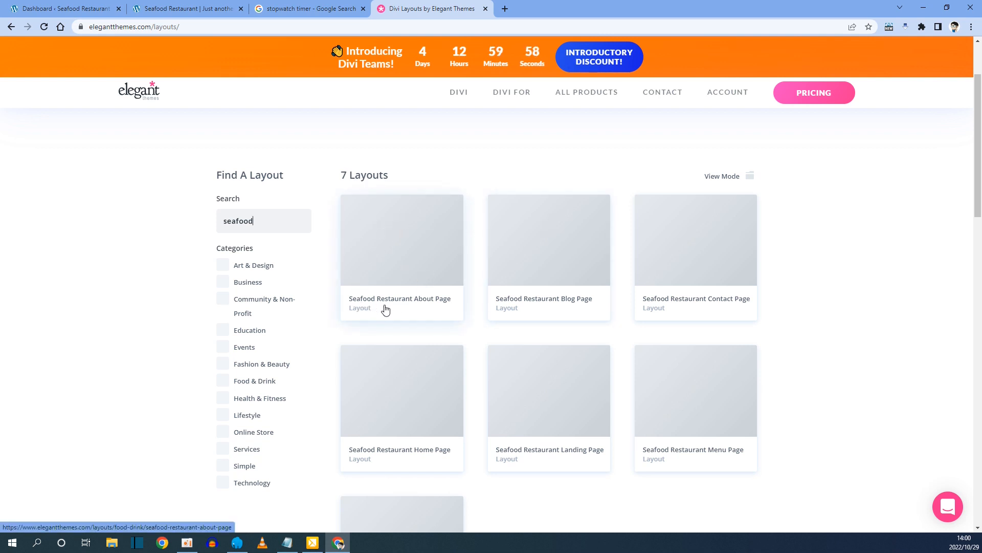
Clear the 'seafood' search and filter the layouts to the Business category.
{"action": "scroll", "coordinate": [452, 307], "scroll_direction": "down", "scroll_amount": 3}
{"action": "scroll", "coordinate": [420, 251], "scroll_direction": "up", "scroll_amount": 2}
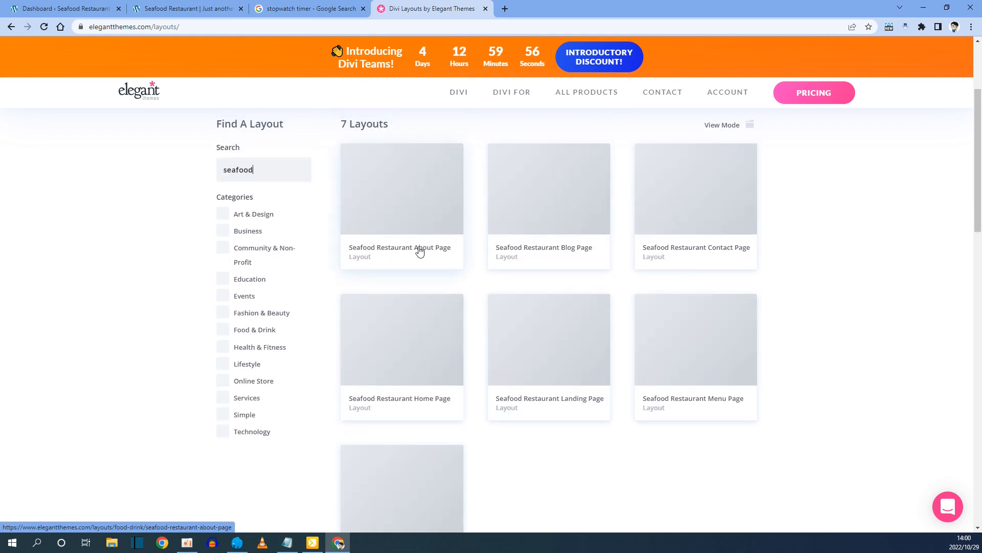
{"action": "left_click_drag", "start_coordinate": [299, 173], "coordinate": [185, 172]}
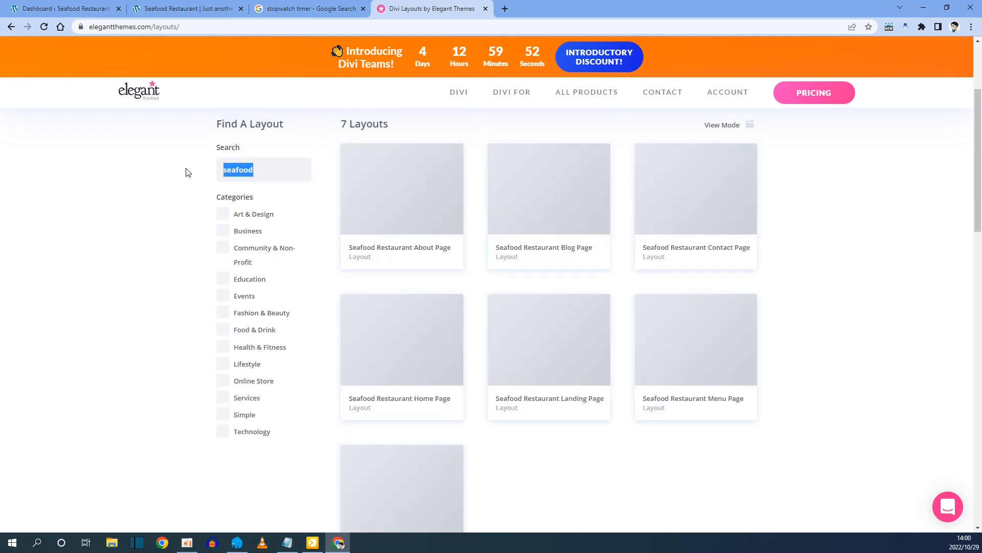
{"action": "key", "text": "BackSpace"}
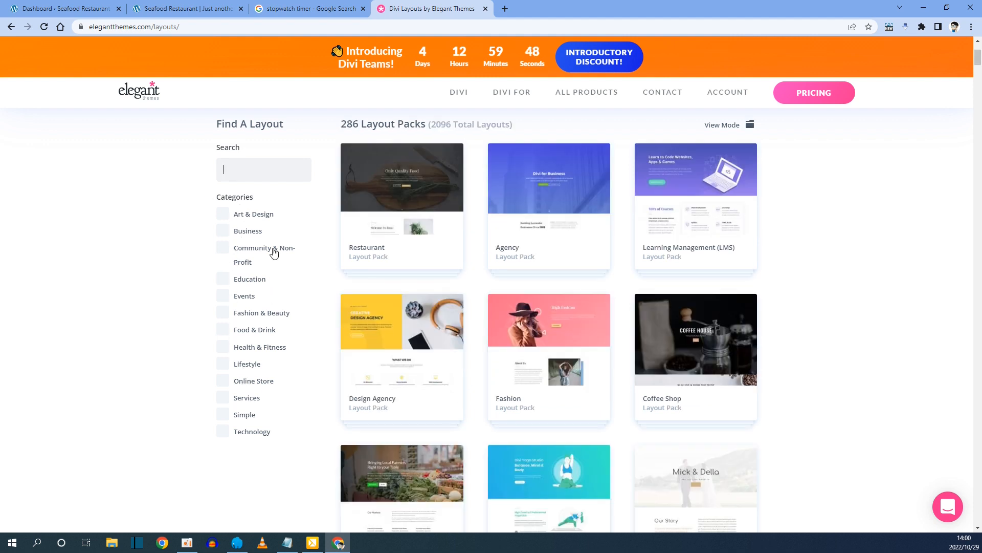
{"action": "left_click", "coordinate": [244, 231]}
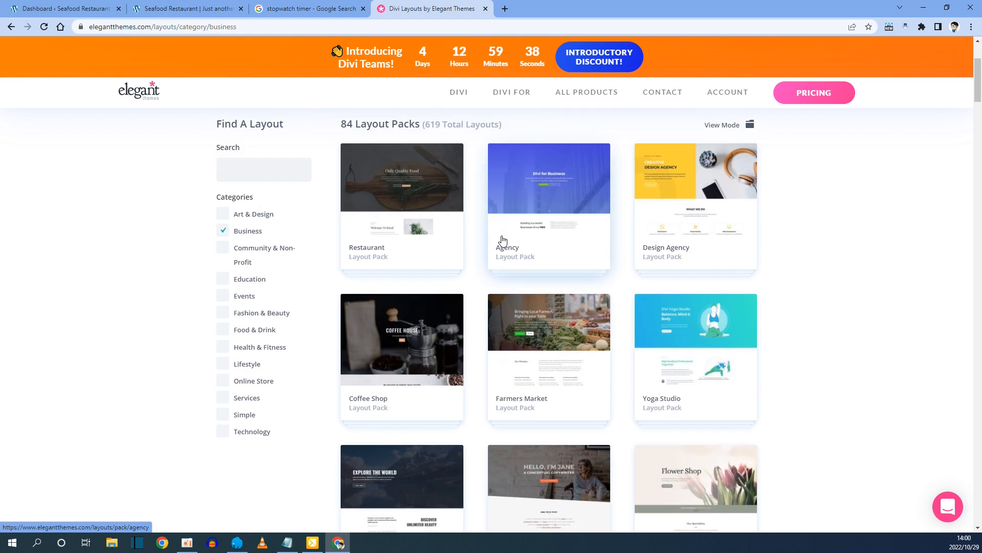
Scroll through the 84 Business layout packs, then return to the WordPress Dashboard.
{"action": "scroll", "coordinate": [525, 229], "scroll_direction": "down", "scroll_amount": 3}
{"action": "scroll", "coordinate": [525, 230], "scroll_direction": "down", "scroll_amount": 20}
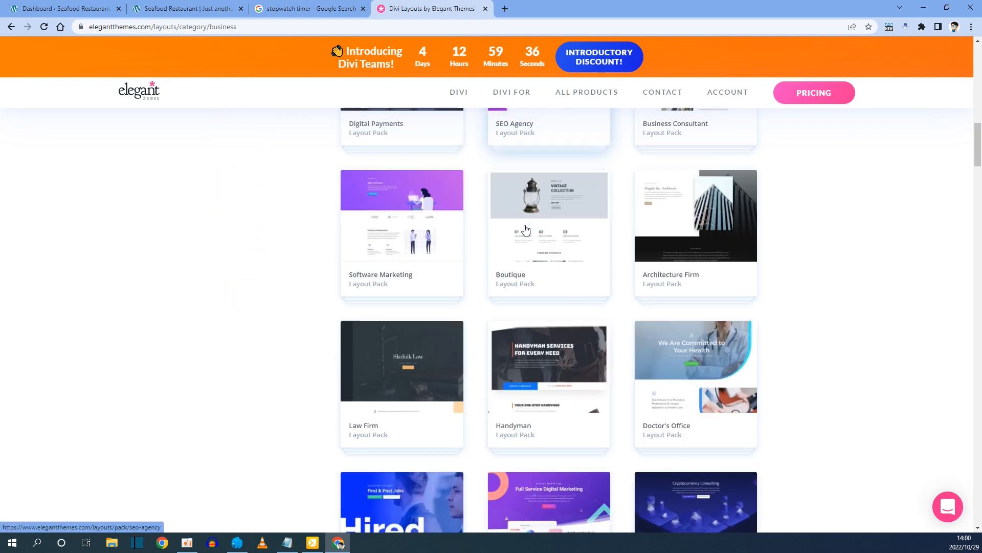
{"action": "scroll", "coordinate": [526, 230], "scroll_direction": "down", "scroll_amount": 20}
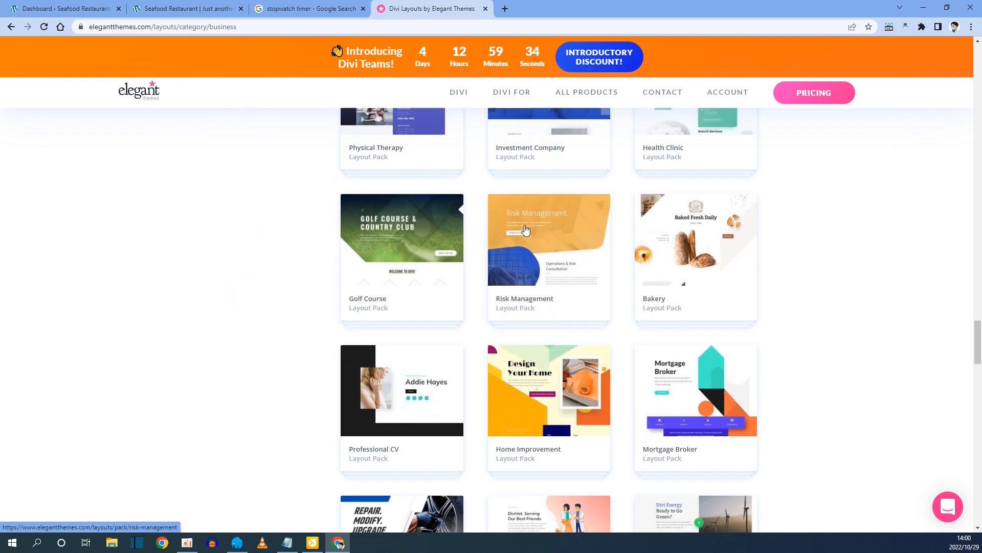
{"action": "scroll", "coordinate": [527, 229], "scroll_direction": "up", "scroll_amount": 10}
{"action": "scroll", "coordinate": [527, 228], "scroll_direction": "up", "scroll_amount": 20}
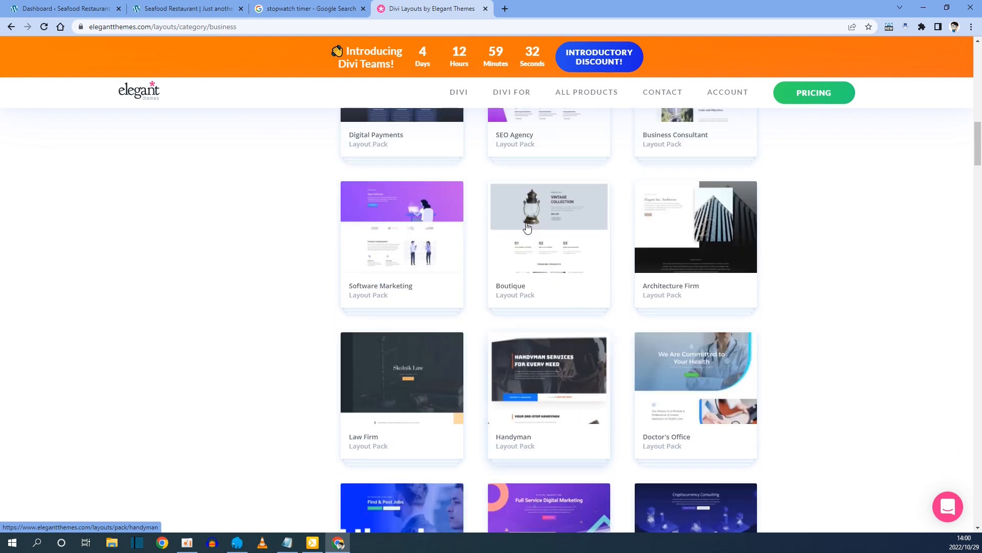
{"action": "scroll", "coordinate": [527, 229], "scroll_direction": "up", "scroll_amount": 1}
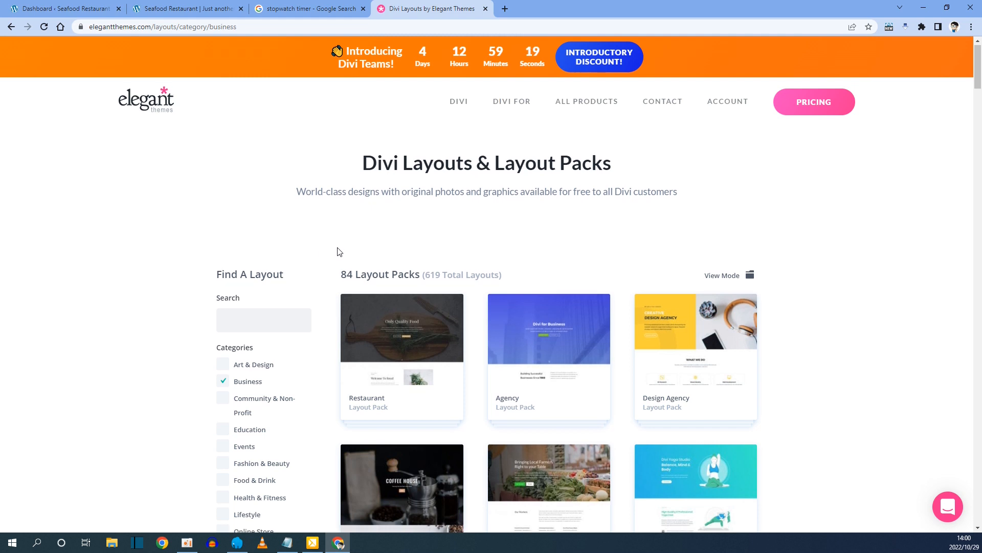
{"action": "scroll", "coordinate": [335, 252], "scroll_direction": "down", "scroll_amount": 2}
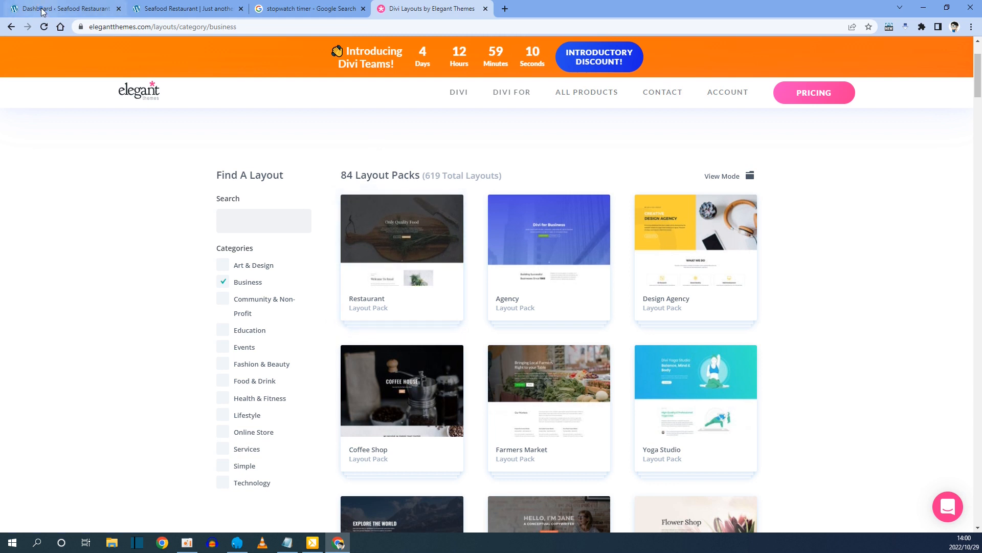
{"action": "left_click", "coordinate": [62, 9]}
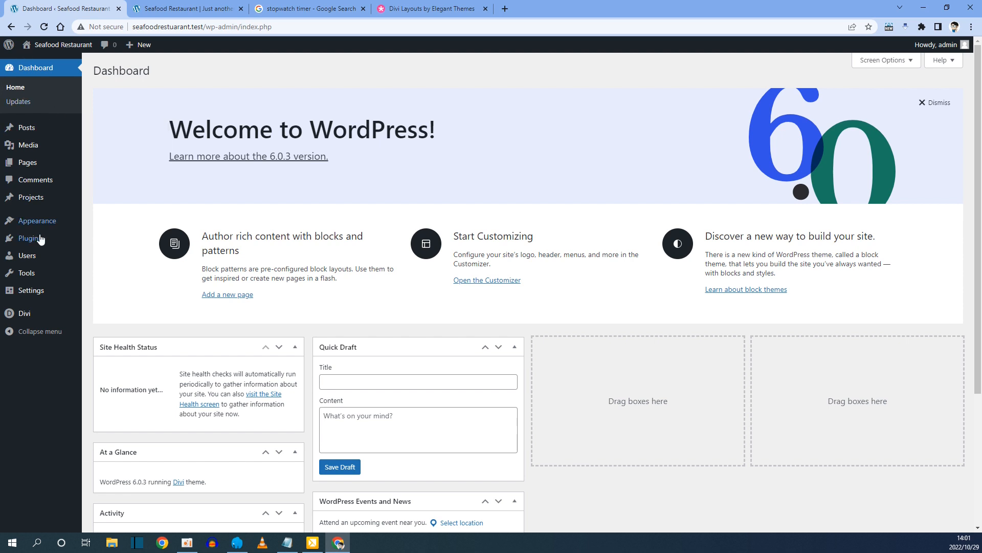
Create and publish a new page titled 'Home'.
{"action": "mouse_move", "coordinate": [32, 167]}
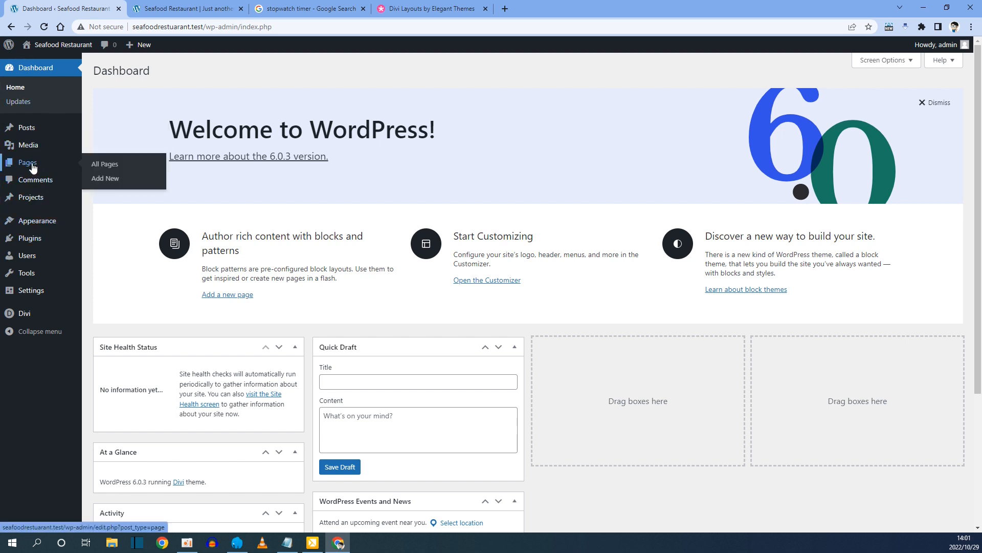
{"action": "left_click", "coordinate": [32, 167]}
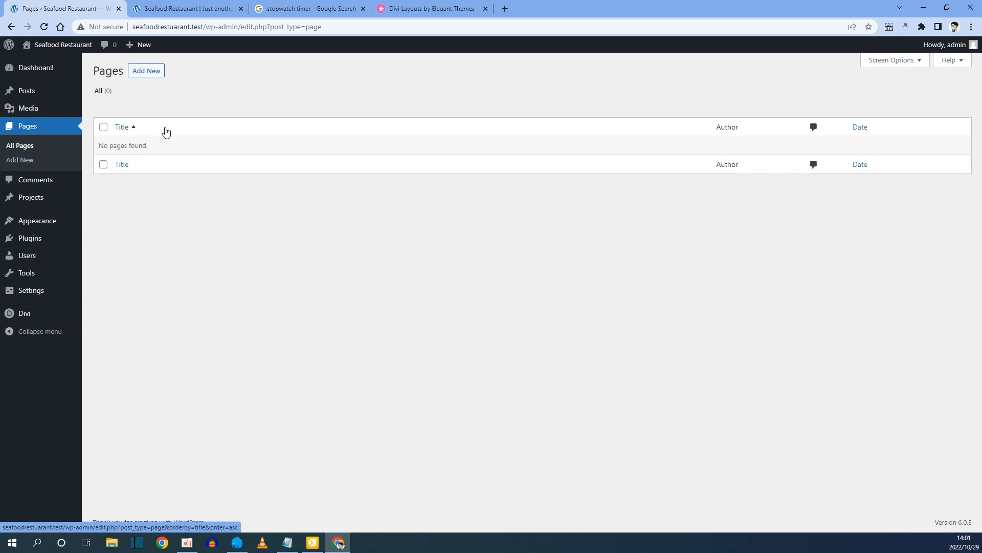
{"action": "left_click", "coordinate": [147, 77]}
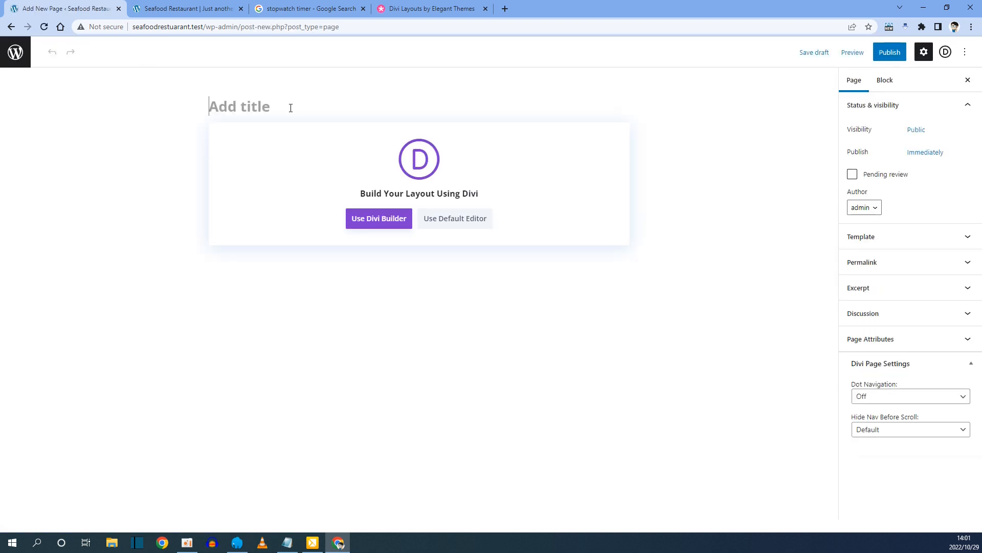
{"action": "left_click", "coordinate": [290, 106]}
{"action": "type", "text": "Home"}
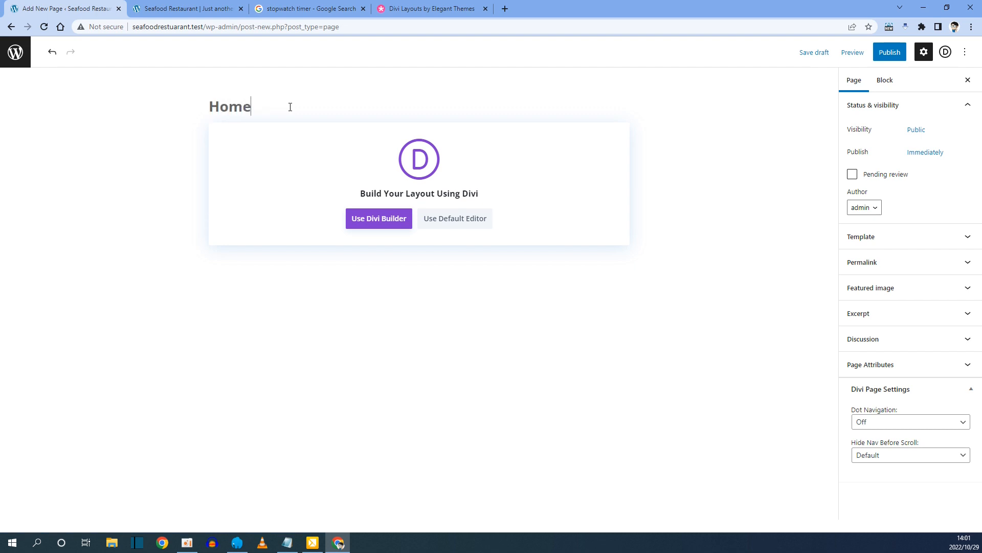
{"action": "left_click", "coordinate": [893, 54]}
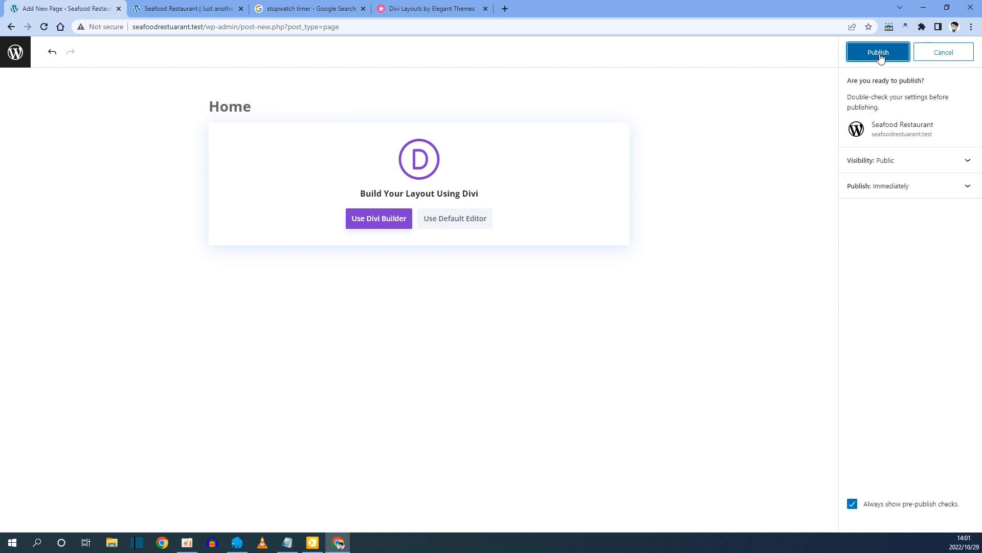
{"action": "left_click", "coordinate": [880, 56]}
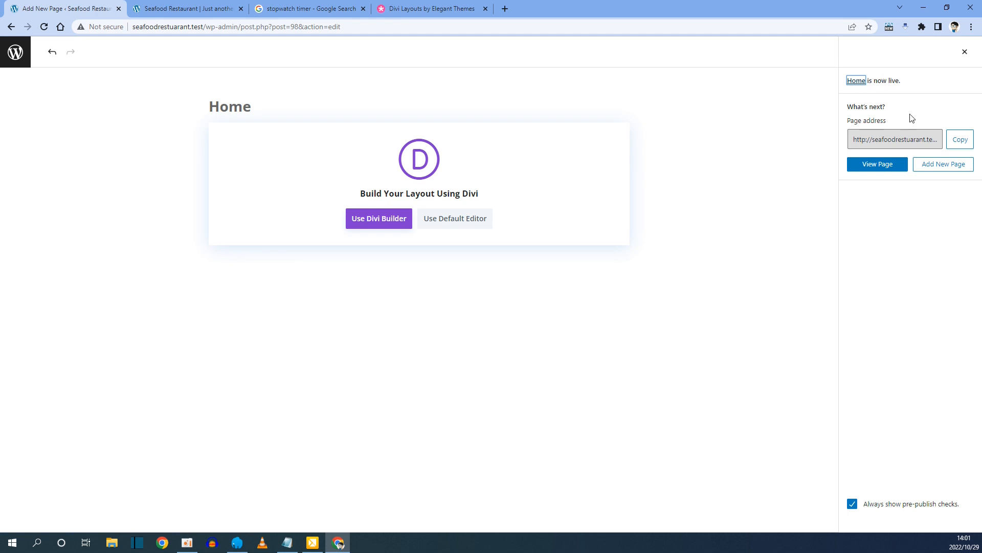
Create and publish the 'About' page, then publish the Contact page.
{"action": "left_click", "coordinate": [945, 164]}
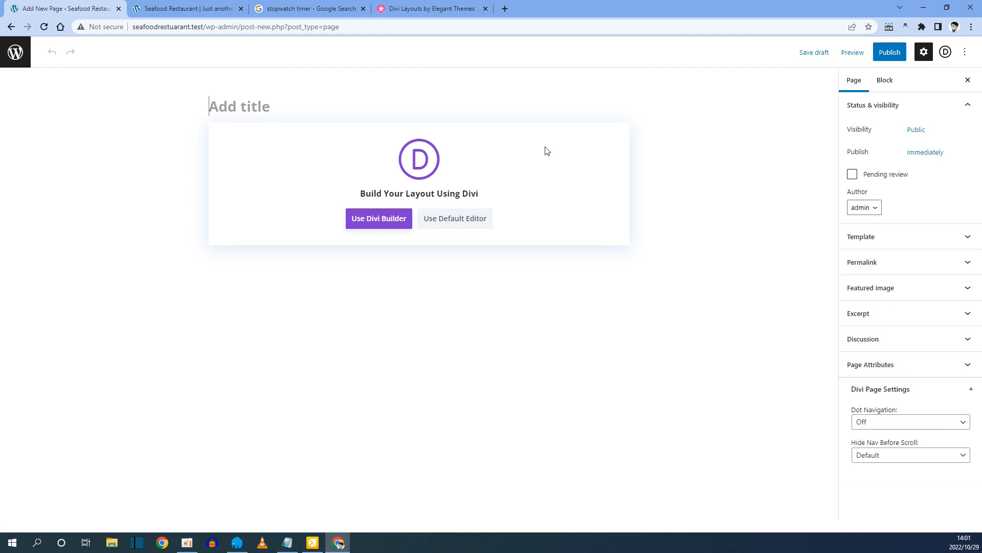
{"action": "type", "text": "About"}
{"action": "left_click", "coordinate": [891, 54]}
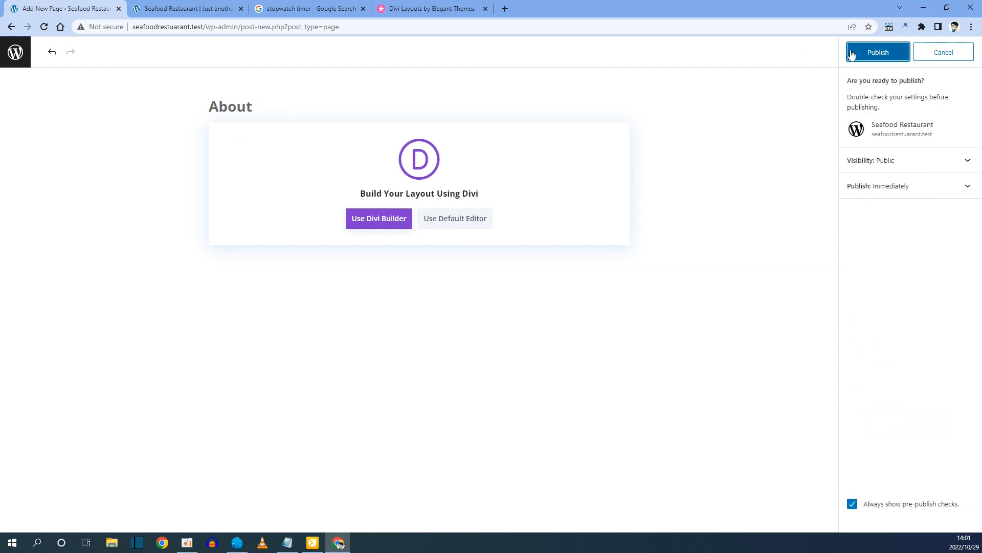
{"action": "left_click", "coordinate": [881, 55]}
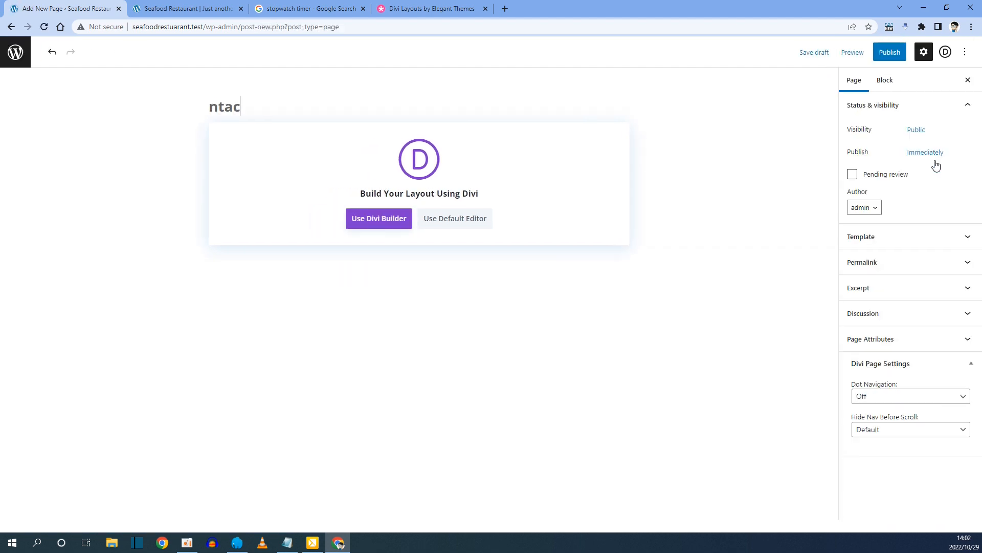
{"action": "left_click", "coordinate": [890, 51]}
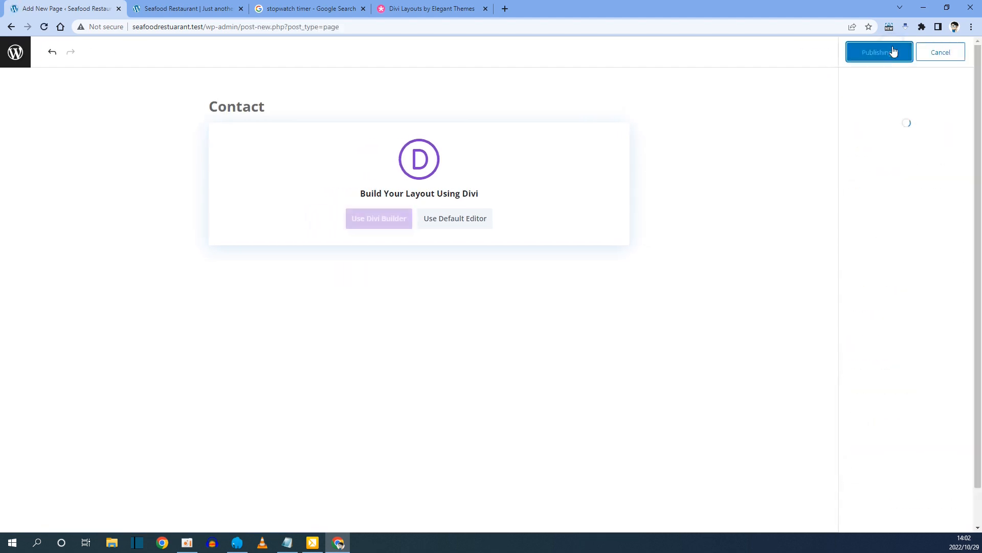
{"action": "left_click", "coordinate": [894, 49]}
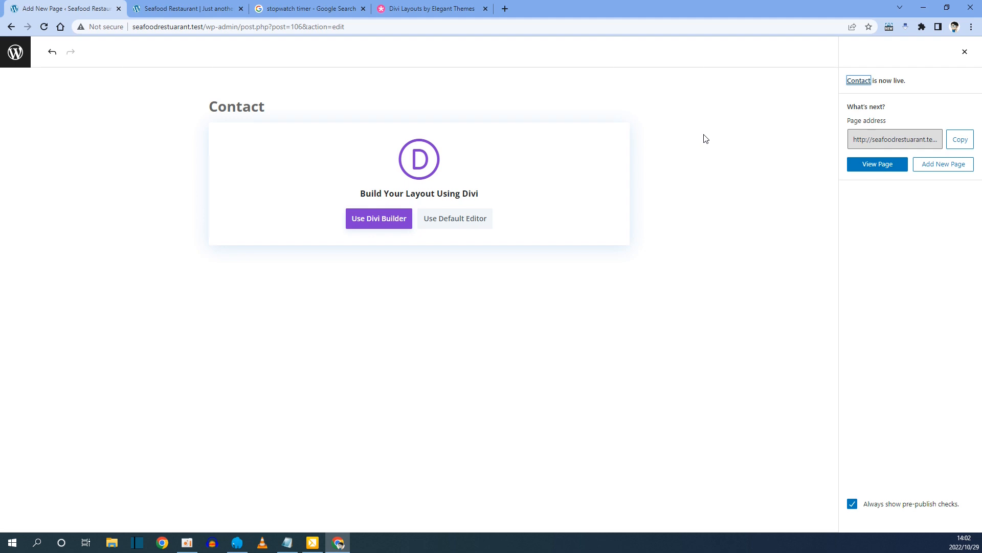
{"action": "left_click", "coordinate": [15, 56]}
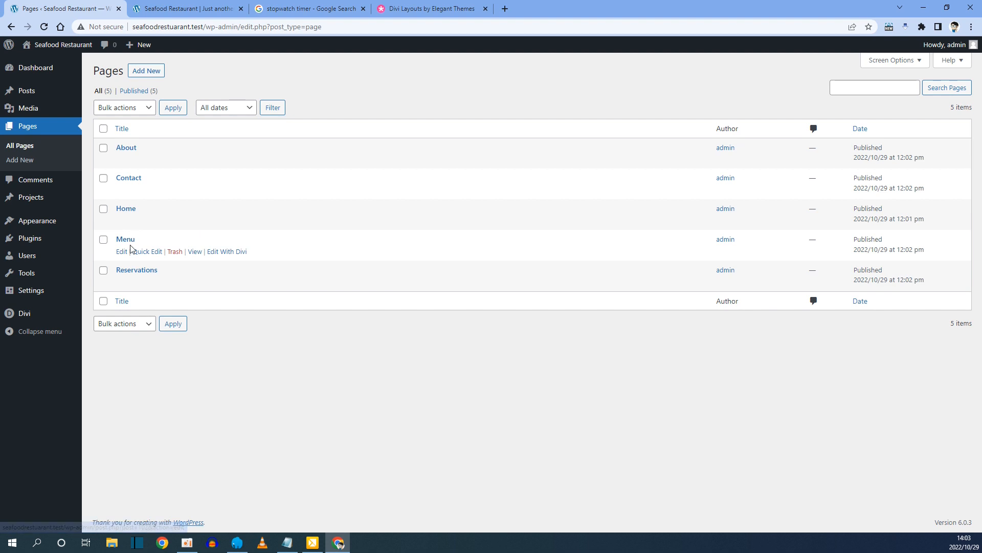
Check the site's front end, then return to the Pages list showing five published pages.
{"action": "left_click", "coordinate": [175, 6]}
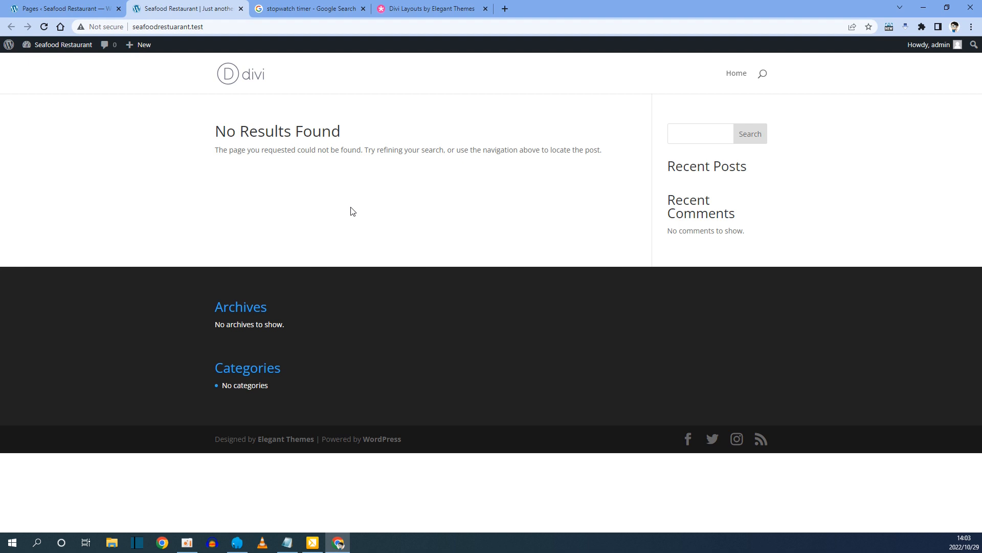
{"action": "left_click", "coordinate": [61, 9]}
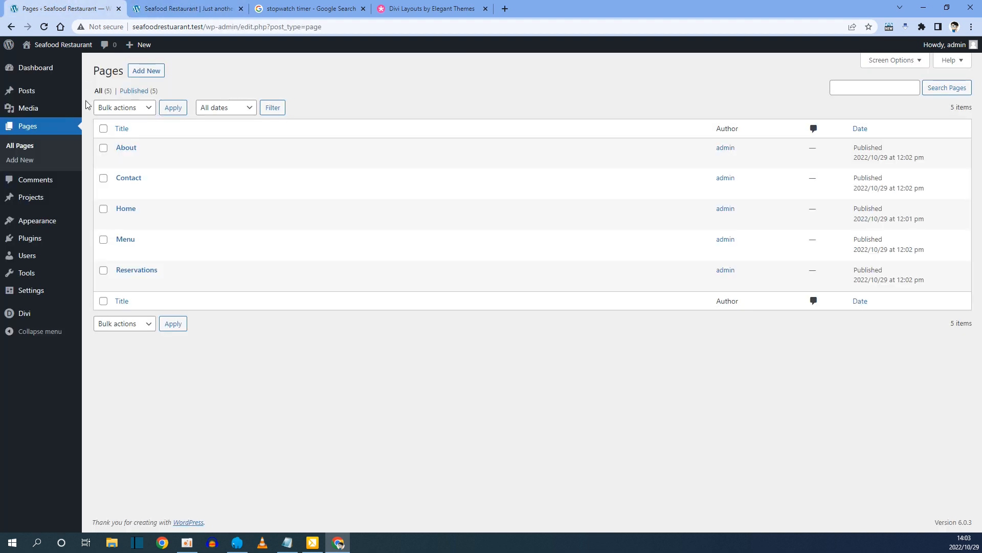
{"action": "left_click", "coordinate": [184, 9]}
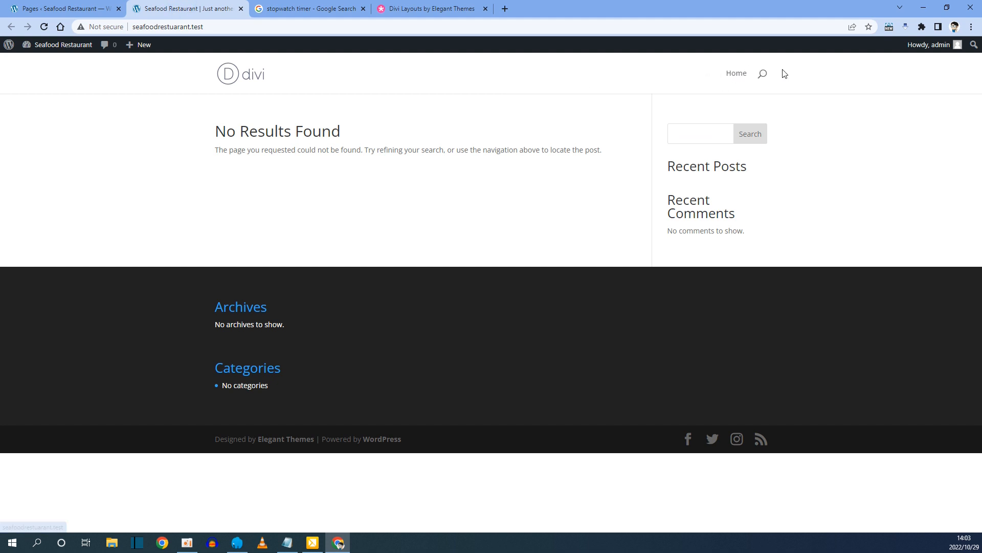
{"action": "left_click", "coordinate": [91, 8]}
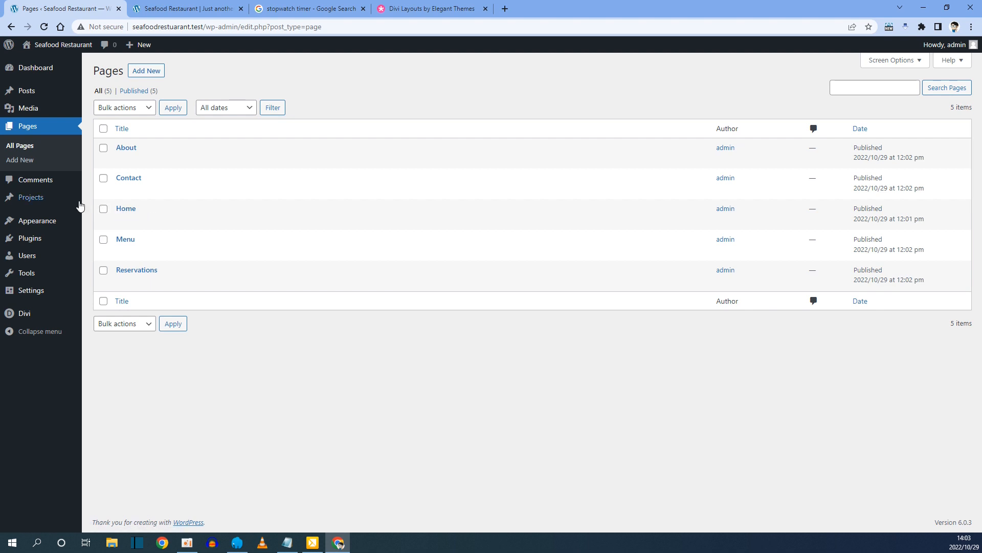
{"action": "mouse_move", "coordinate": [43, 226]}
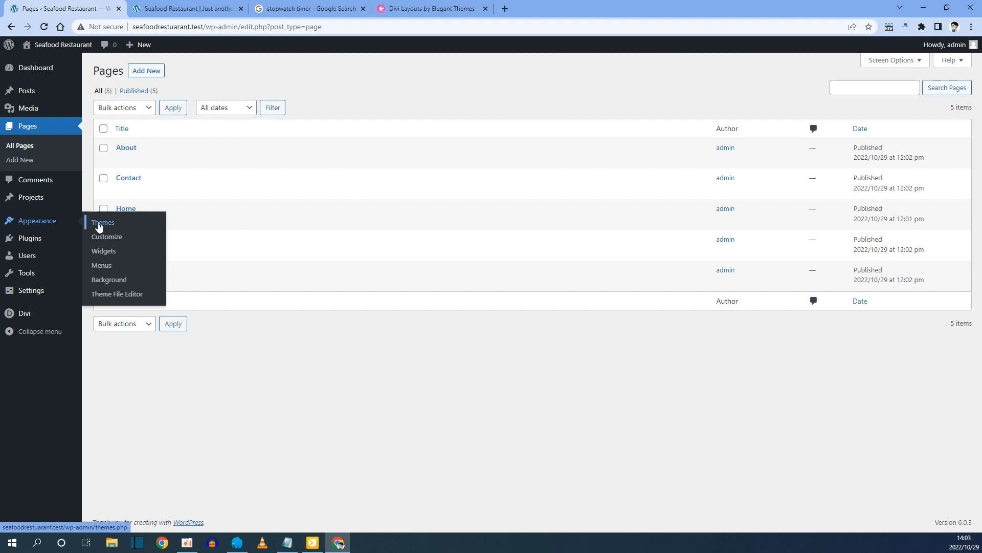
Create a menu named 'Main Menu' assigned as the Primary Menu.
{"action": "left_click", "coordinate": [105, 266]}
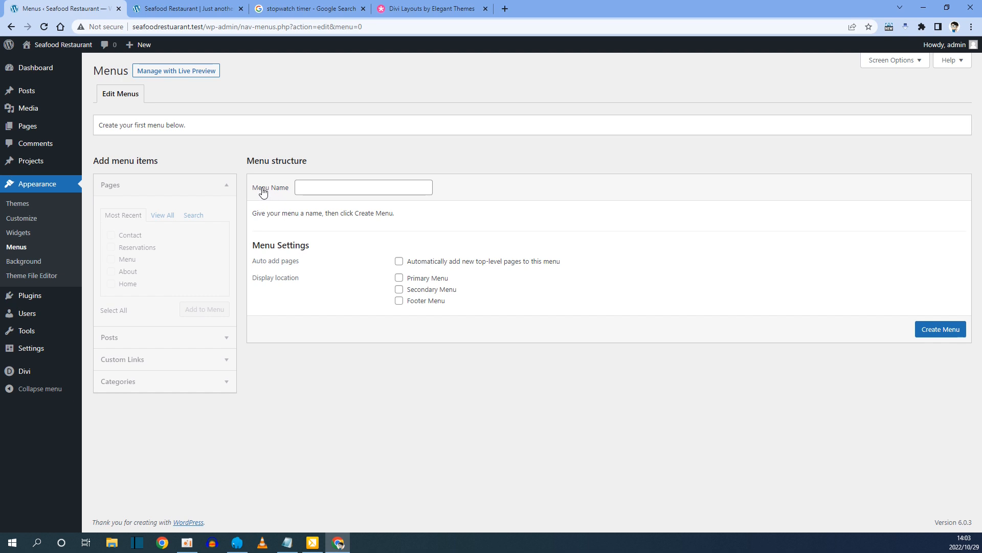
{"action": "left_click", "coordinate": [307, 189]}
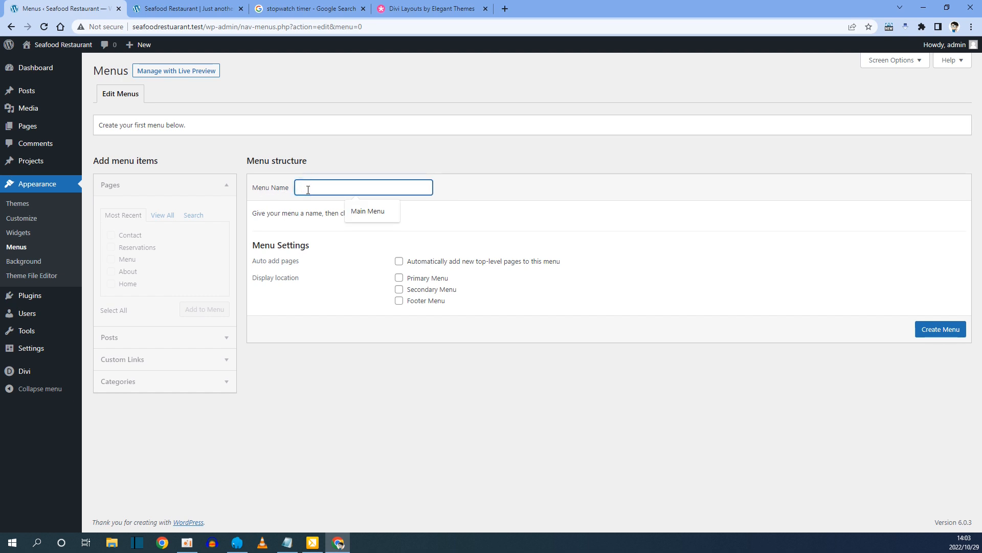
{"action": "left_click", "coordinate": [360, 212]}
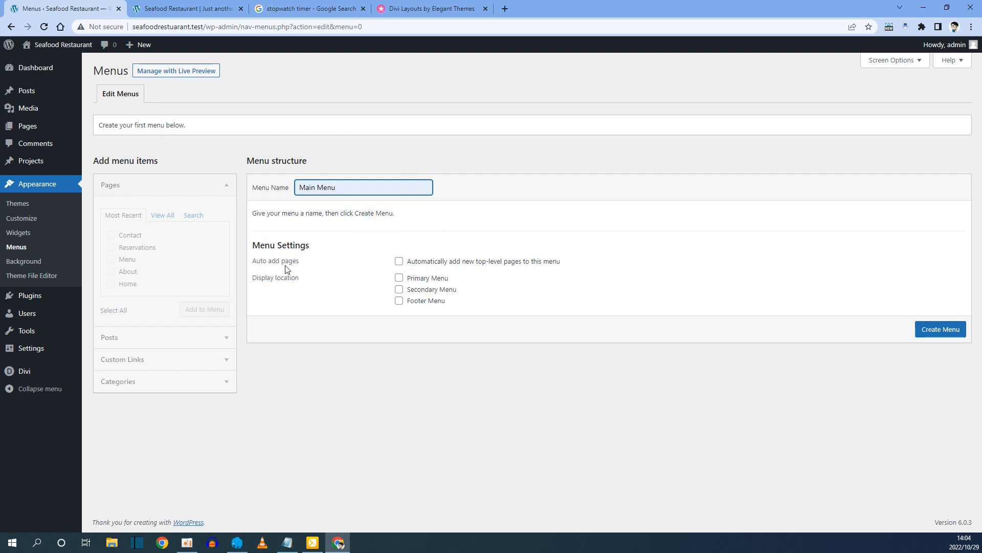
{"action": "left_click_drag", "start_coordinate": [257, 279], "coordinate": [313, 279]}
{"action": "left_click", "coordinate": [400, 279]}
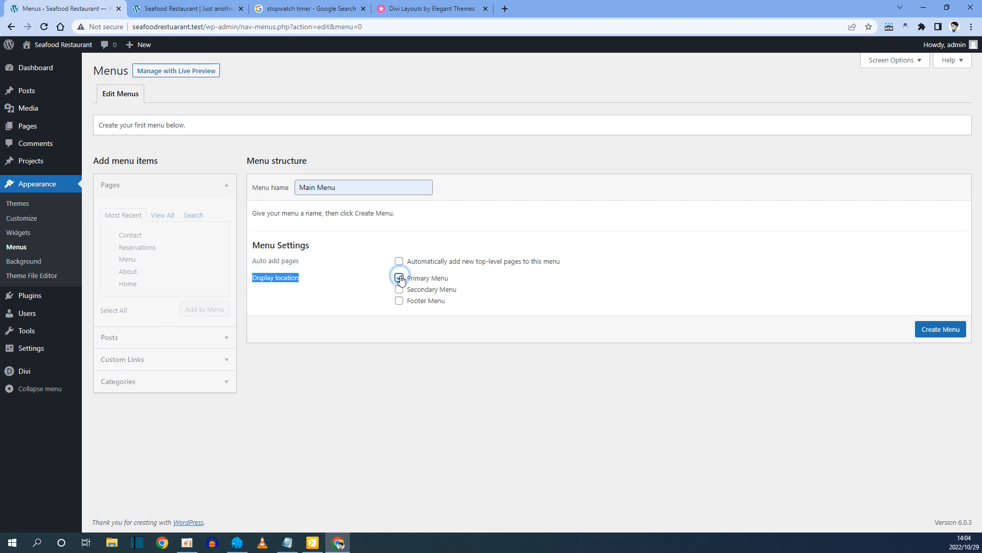
{"action": "left_click", "coordinate": [949, 334]}
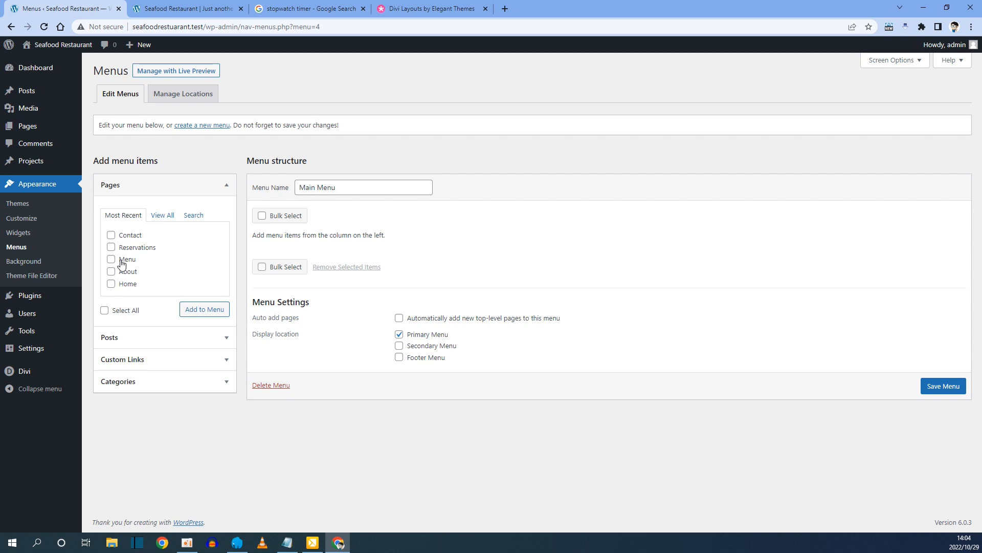
Add all five pages, move Home and About to the top, save, and reload the site.
{"action": "left_click", "coordinate": [105, 311]}
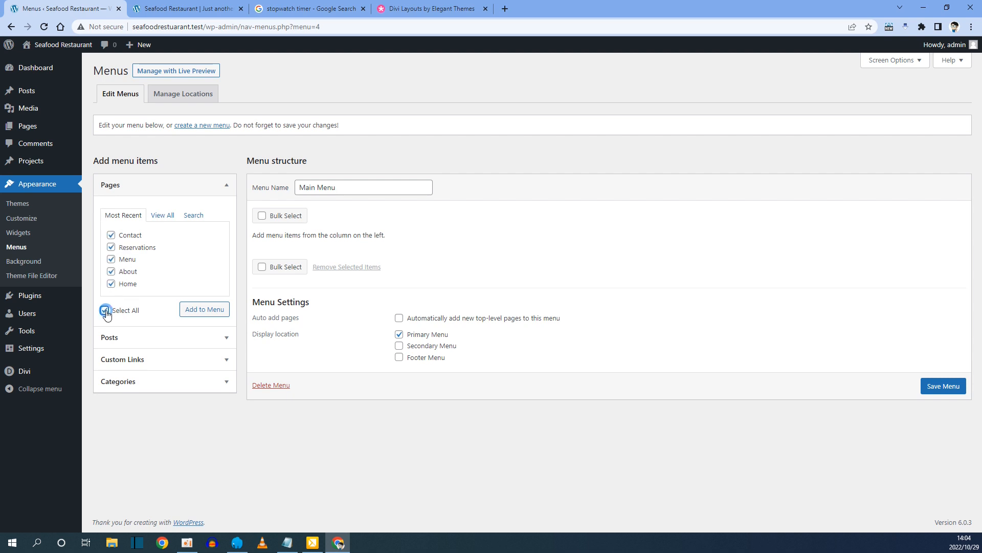
{"action": "left_click", "coordinate": [202, 310]}
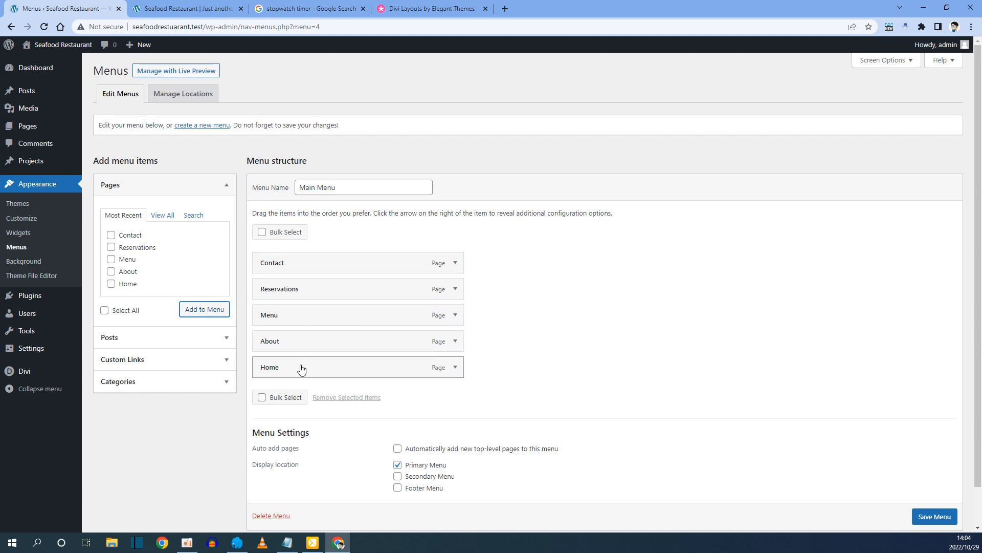
{"action": "left_click_drag", "start_coordinate": [297, 369], "coordinate": [298, 258]}
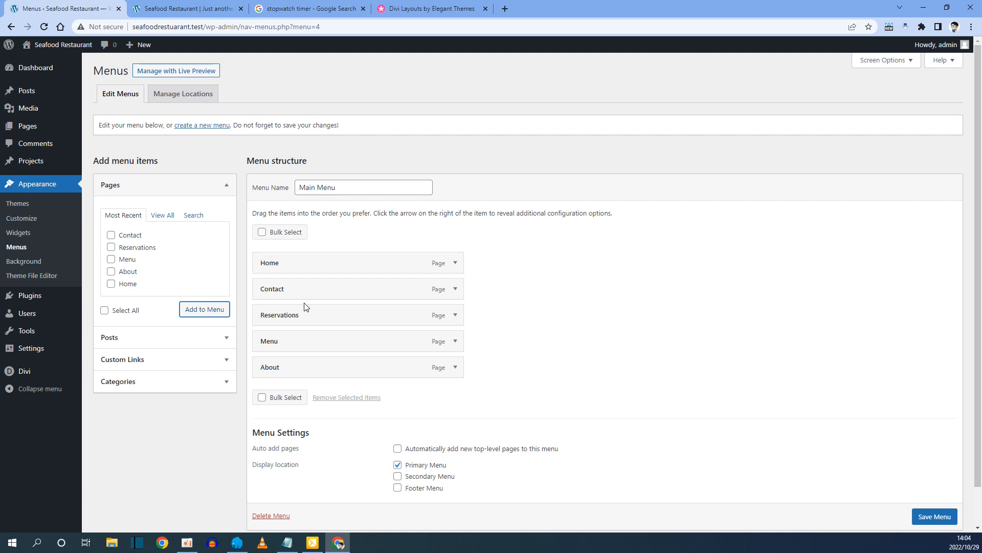
{"action": "left_click_drag", "start_coordinate": [297, 359], "coordinate": [296, 316]}
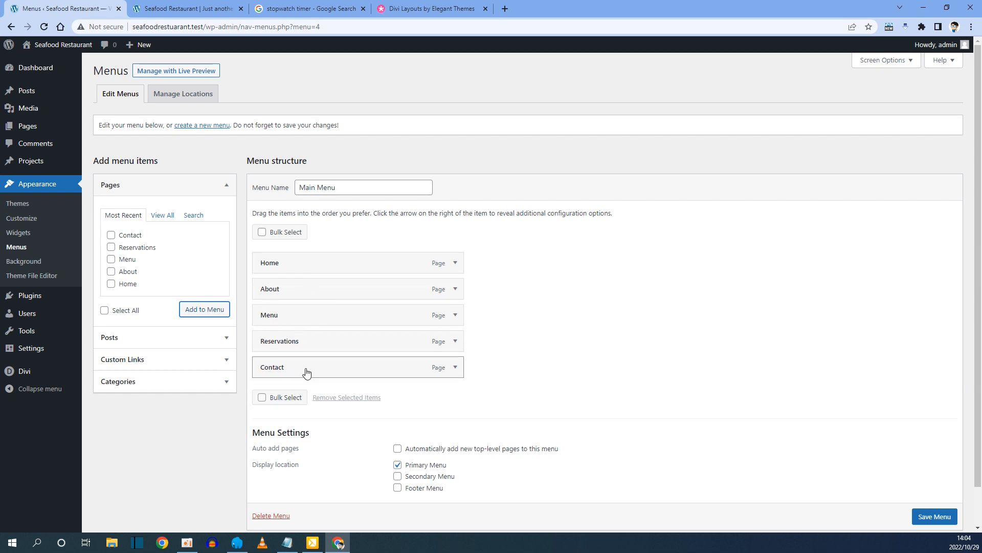
{"action": "left_click", "coordinate": [934, 515]}
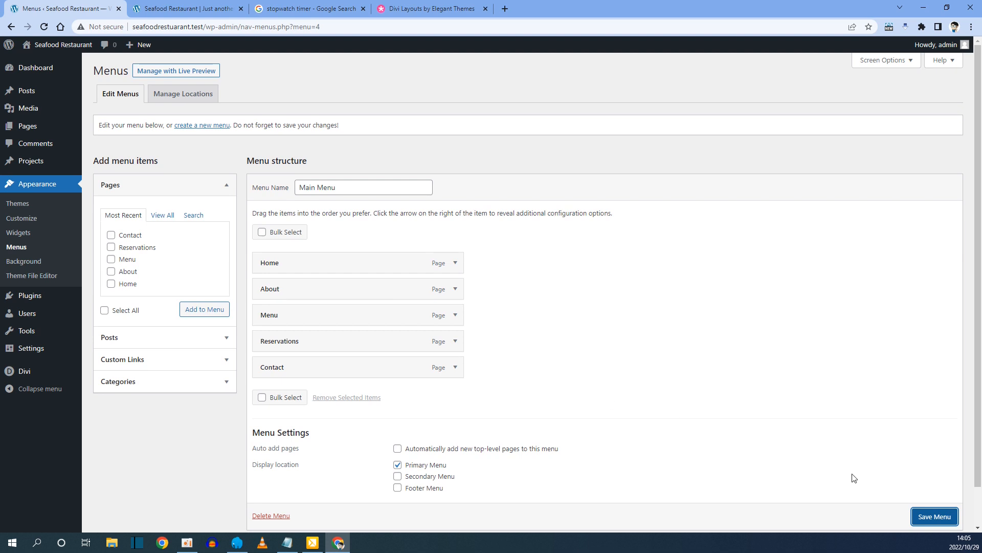
{"action": "left_click", "coordinate": [934, 517]}
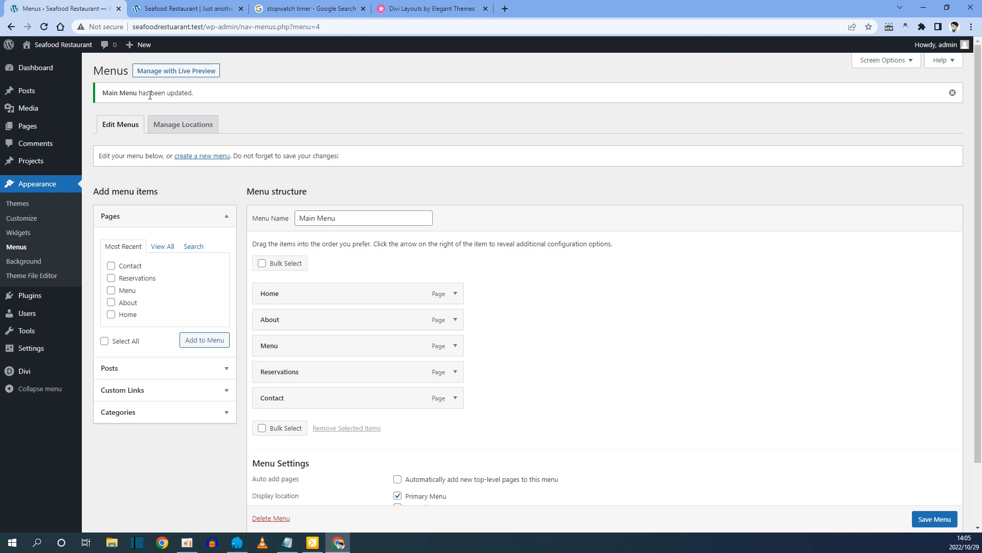
{"action": "left_click", "coordinate": [204, 6]}
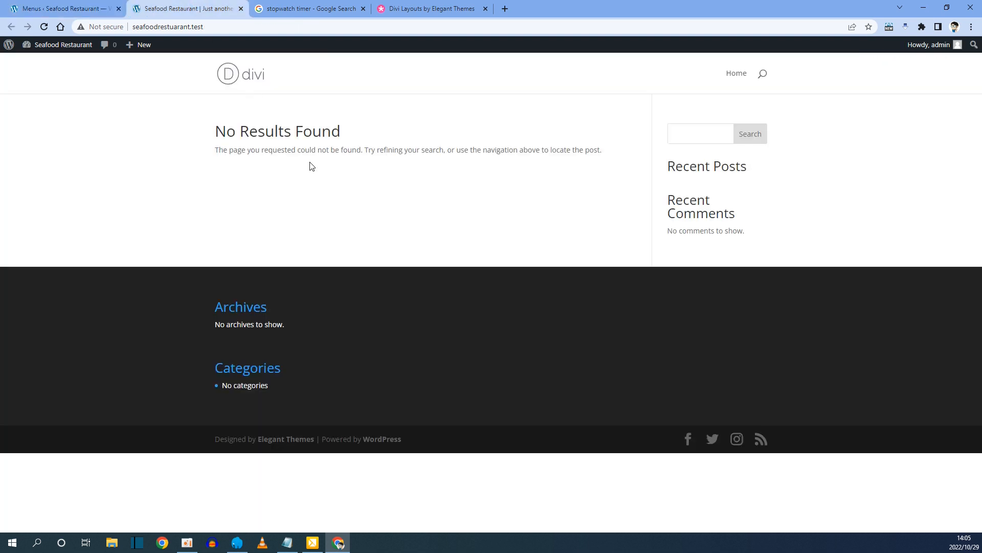
{"action": "key", "text": "F5"}
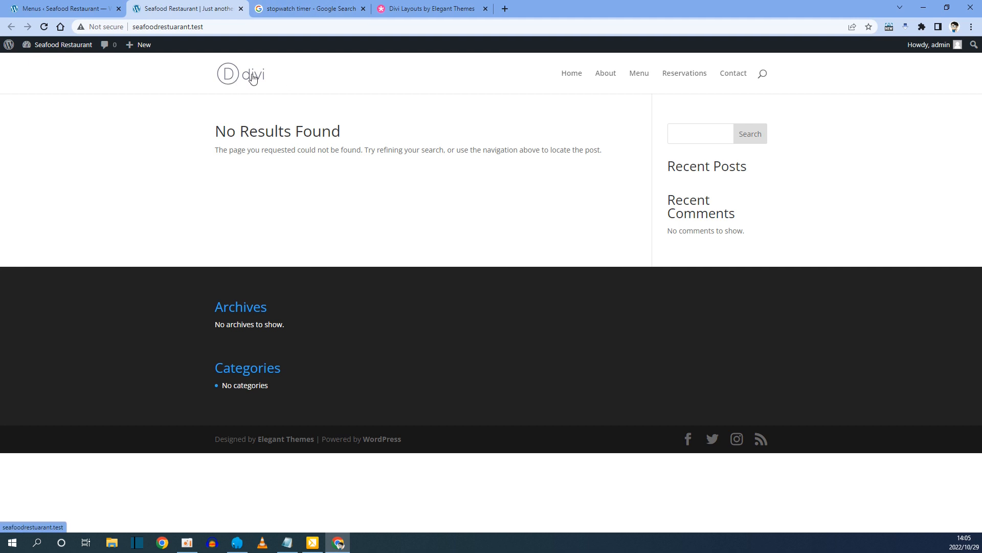
Upload logo.png, set it as the Divi site logo, and save the Theme Options.
{"action": "left_click", "coordinate": [87, 9]}
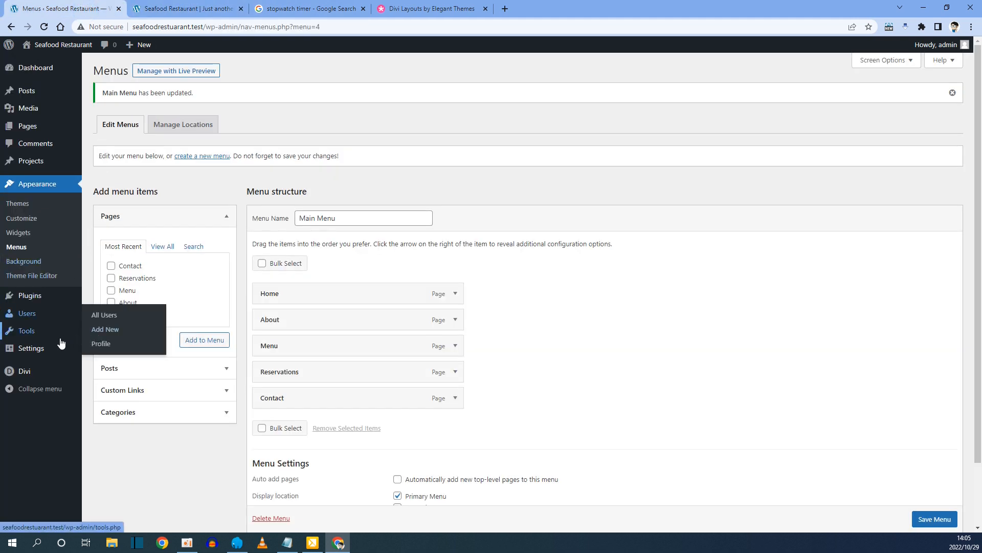
{"action": "mouse_move", "coordinate": [34, 376]}
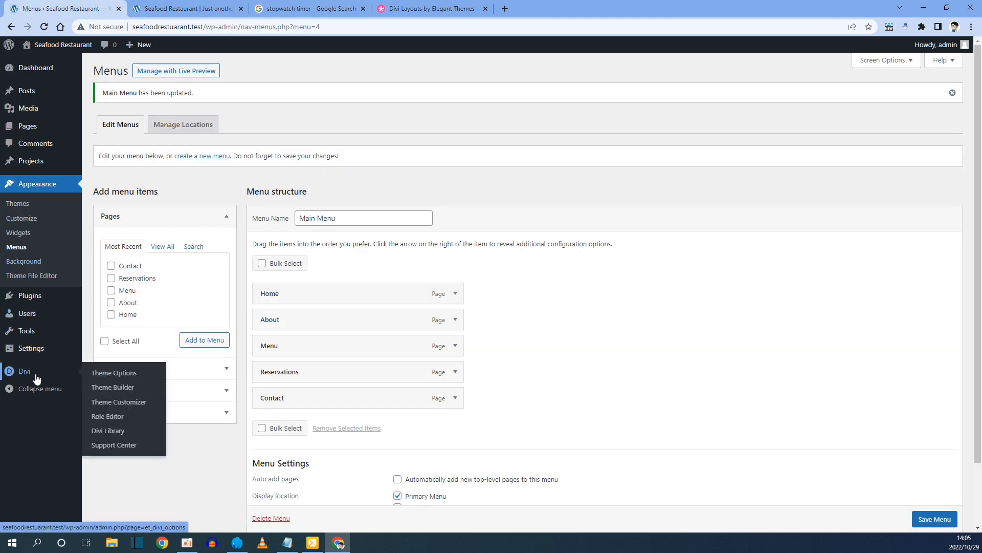
{"action": "left_click", "coordinate": [123, 379]}
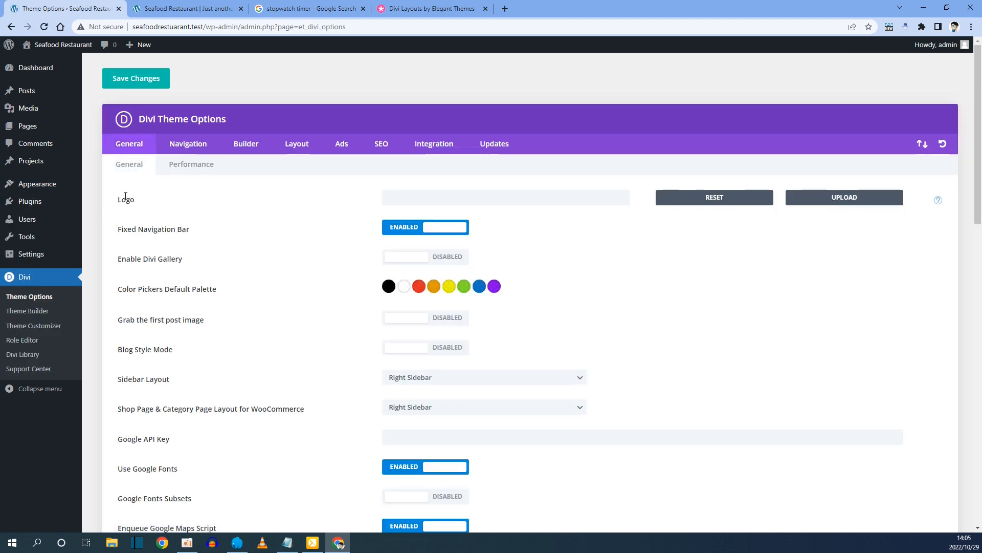
{"action": "left_click", "coordinate": [839, 202]}
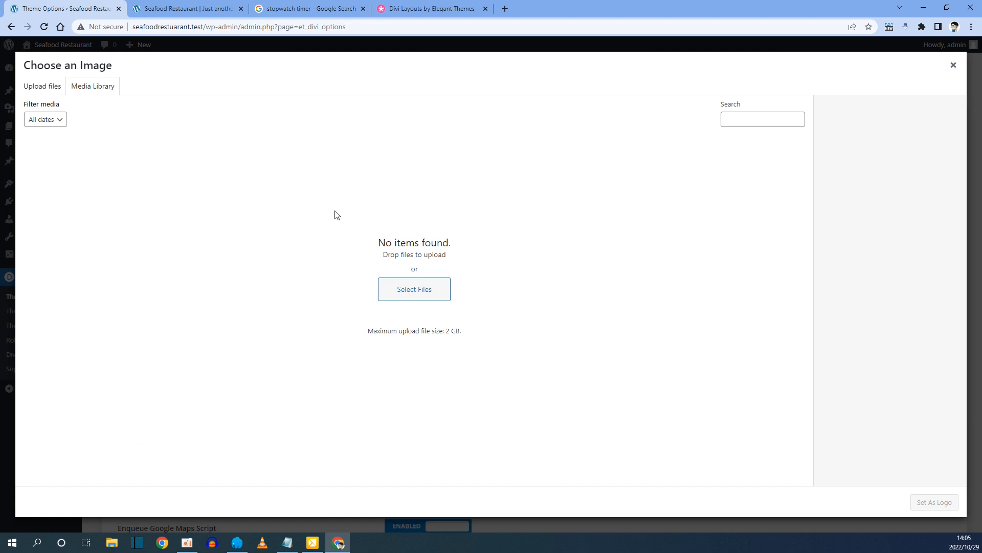
{"action": "left_click", "coordinate": [416, 300]}
{"action": "left_click_drag", "start_coordinate": [49, 250], "coordinate": [382, 235]}
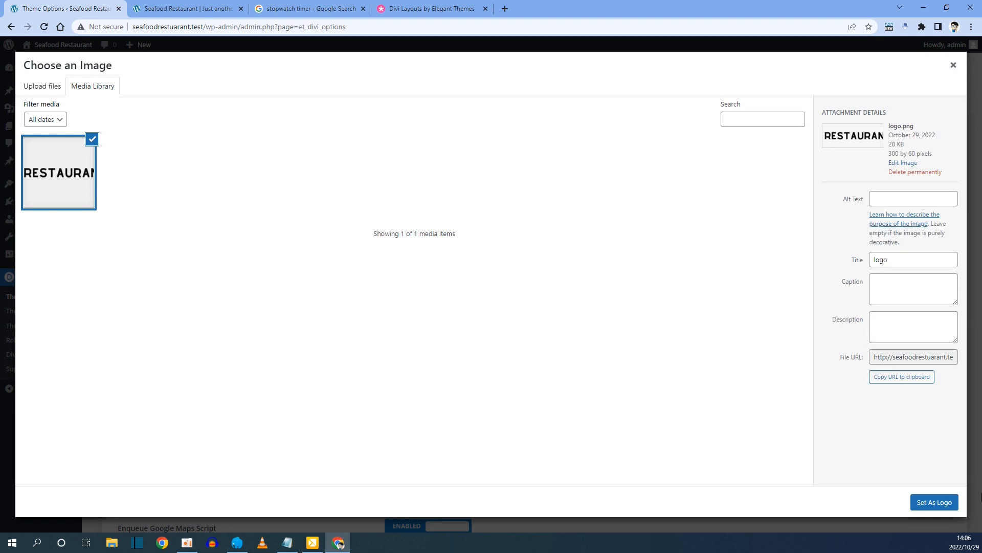
{"action": "left_click", "coordinate": [935, 503]}
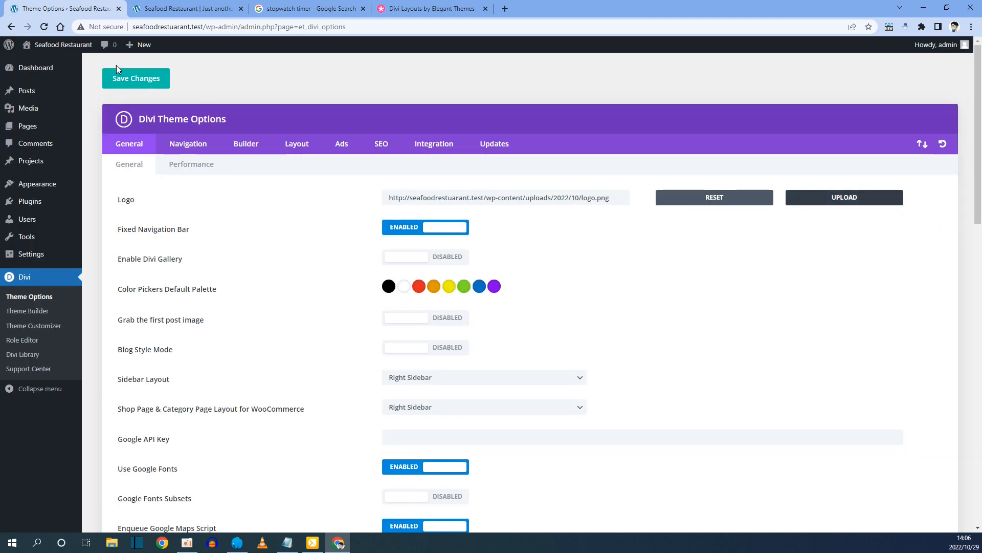
{"action": "left_click", "coordinate": [134, 84]}
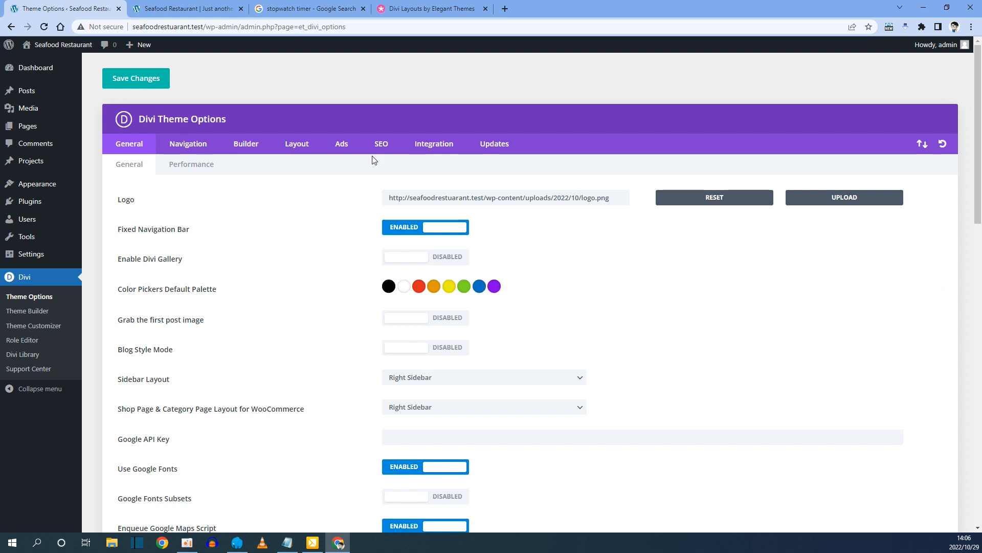
{"action": "left_click", "coordinate": [205, 8]}
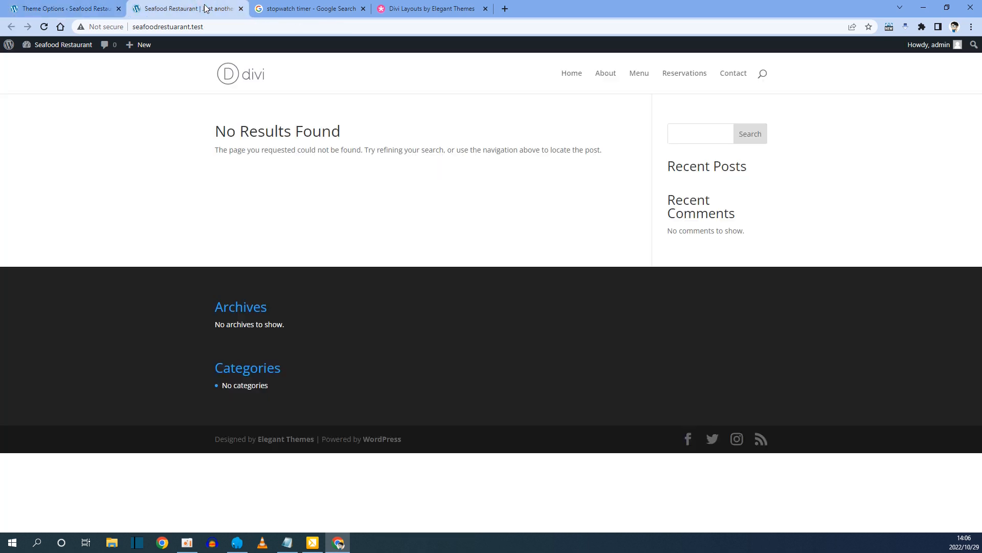
Reload the front end to see the new Fish Restaurant logo, then return to Divi Theme Options.
{"action": "key", "text": "F5"}
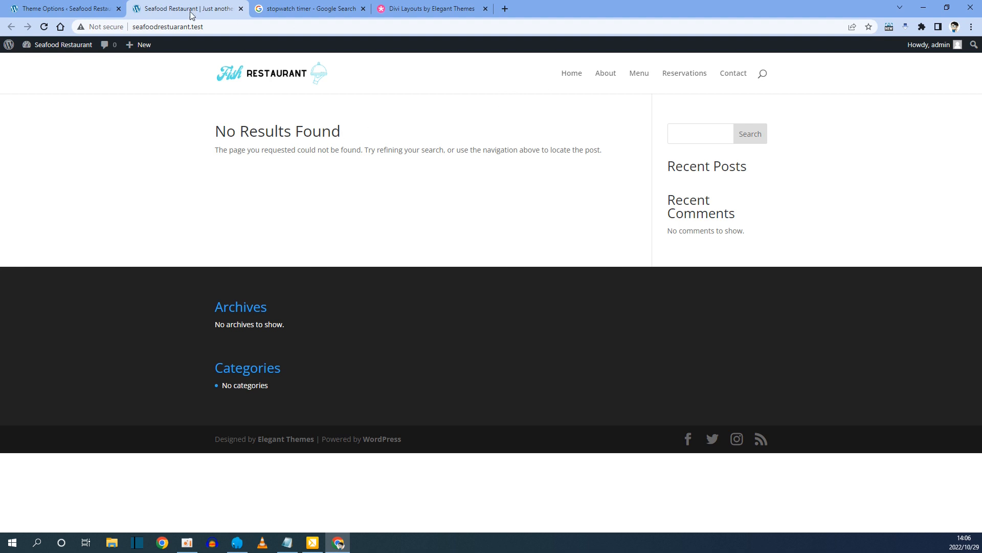
{"action": "left_click", "coordinate": [57, 8]}
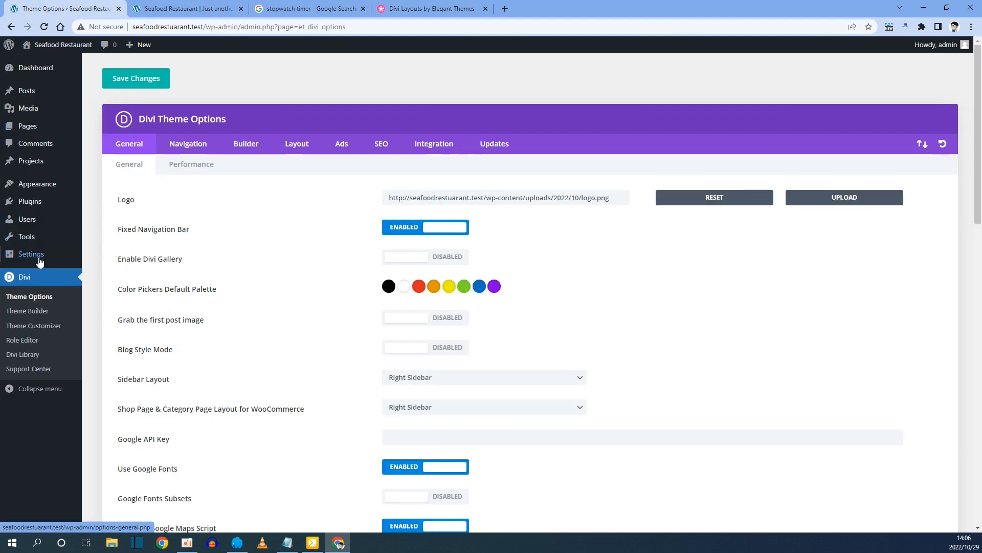
{"action": "mouse_move", "coordinate": [37, 256]}
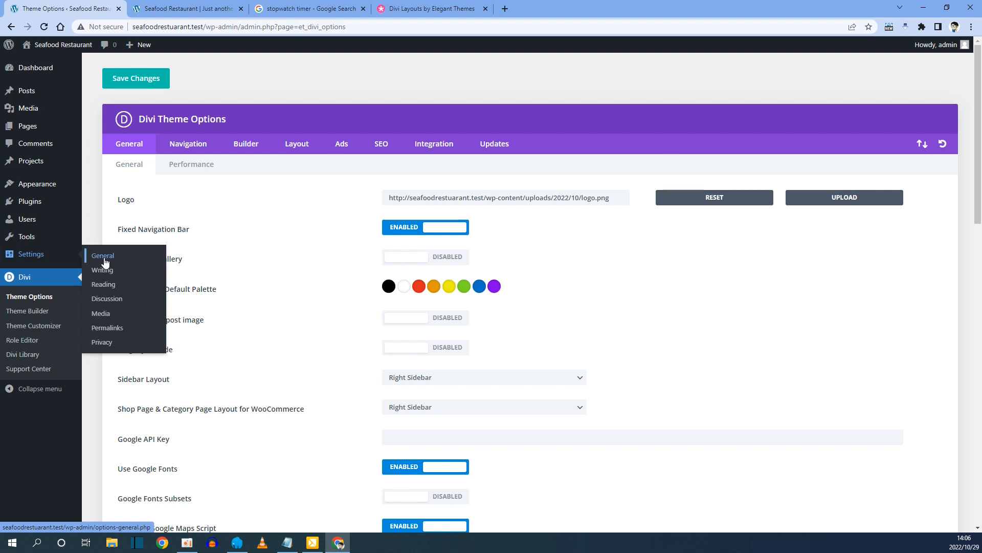
Make the homepage the static Home page and save the Reading settings.
{"action": "left_click", "coordinate": [107, 290]}
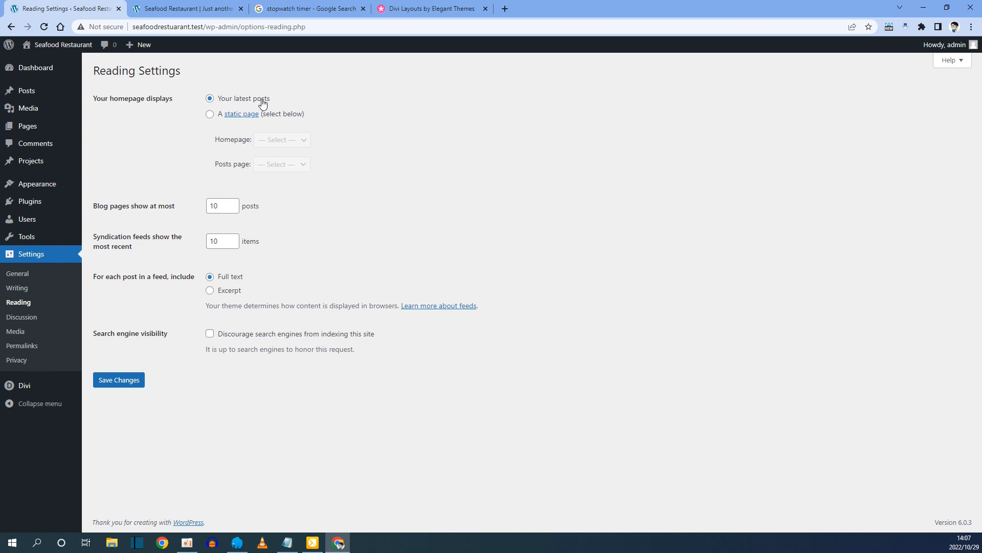
{"action": "left_click", "coordinate": [210, 115]}
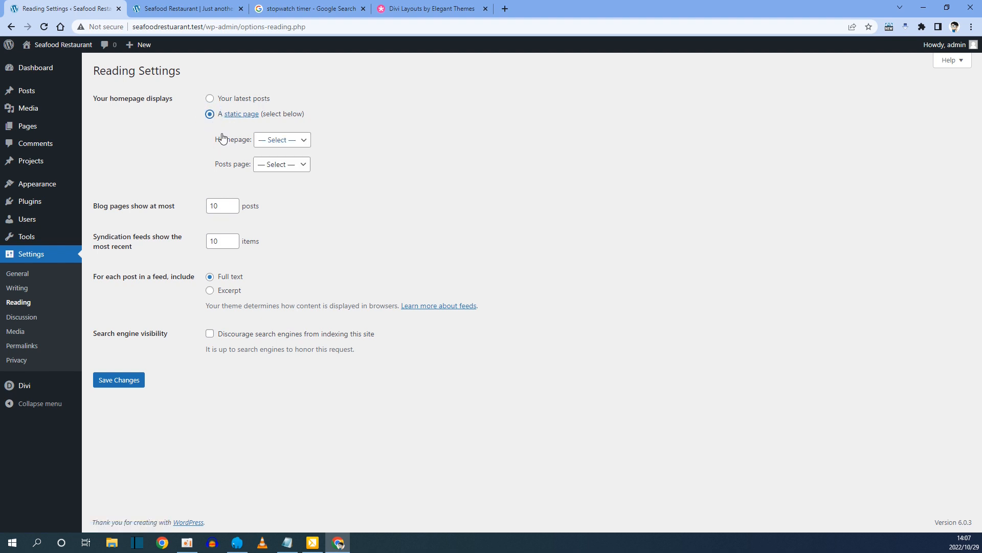
{"action": "left_click", "coordinate": [268, 142]}
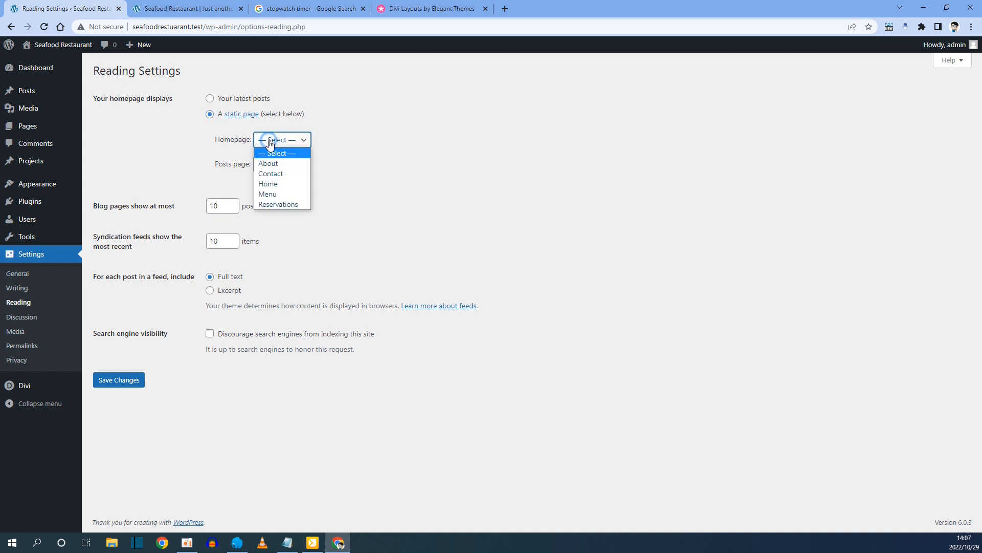
{"action": "left_click", "coordinate": [280, 185]}
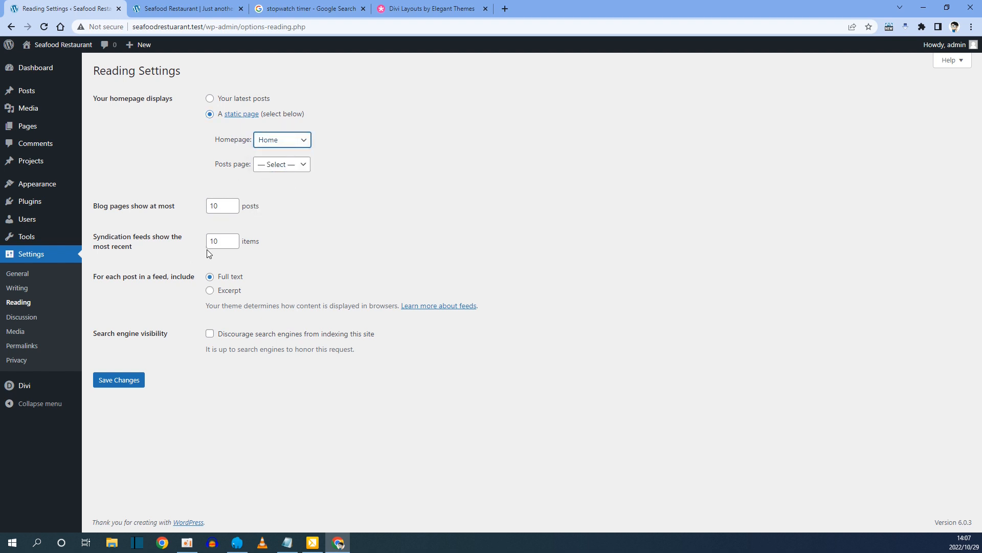
{"action": "left_click", "coordinate": [121, 382]}
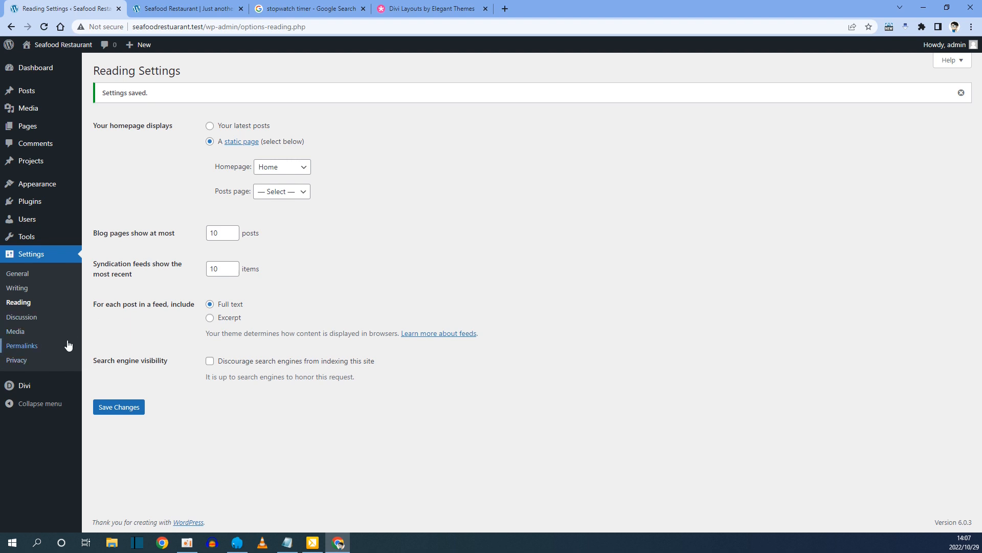
{"action": "left_click", "coordinate": [22, 346]}
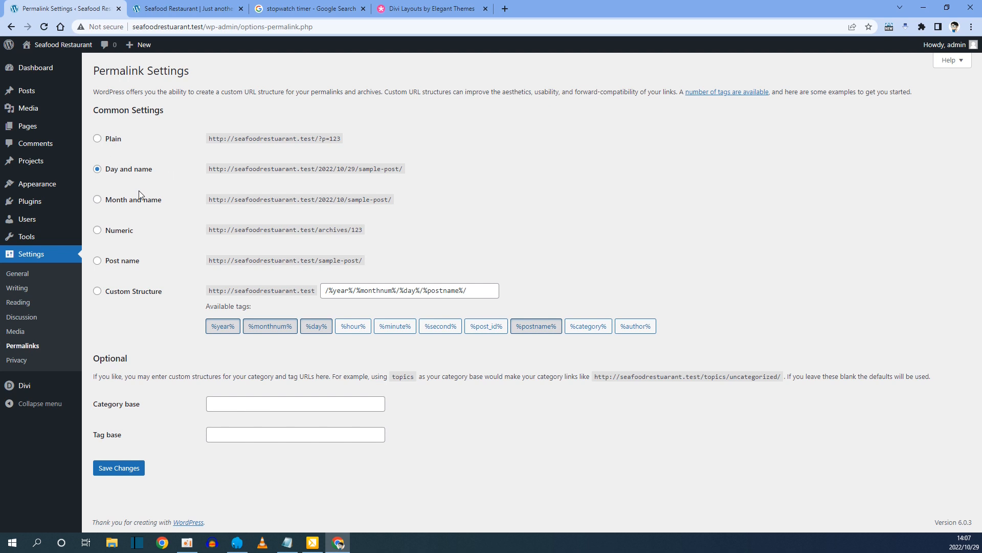
Save permalinks with the Post name structure, then view the site's home page.
{"action": "left_click", "coordinate": [98, 262]}
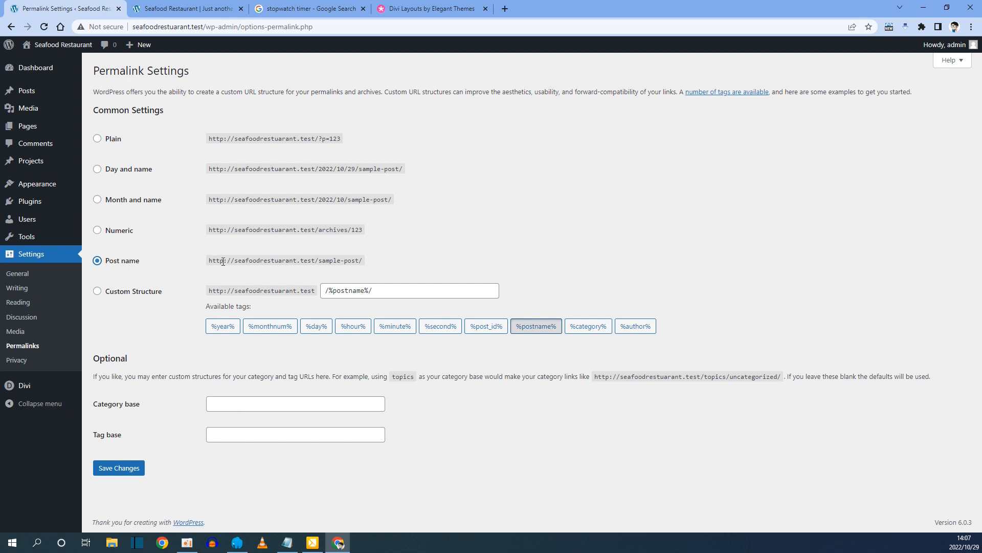
{"action": "left_click_drag", "start_coordinate": [321, 262], "coordinate": [360, 261]}
{"action": "left_click_drag", "start_coordinate": [209, 260], "coordinate": [318, 264]}
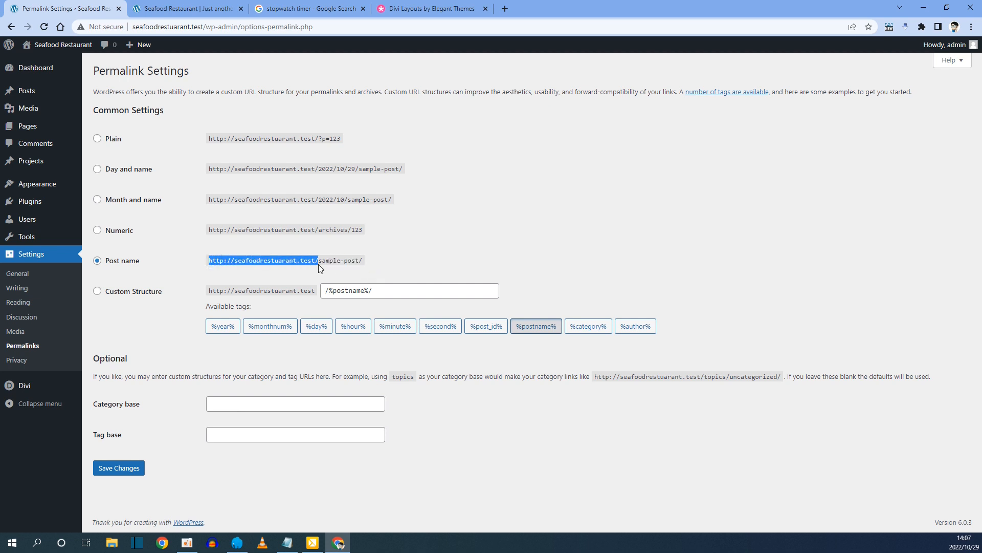
{"action": "left_click", "coordinate": [116, 471]}
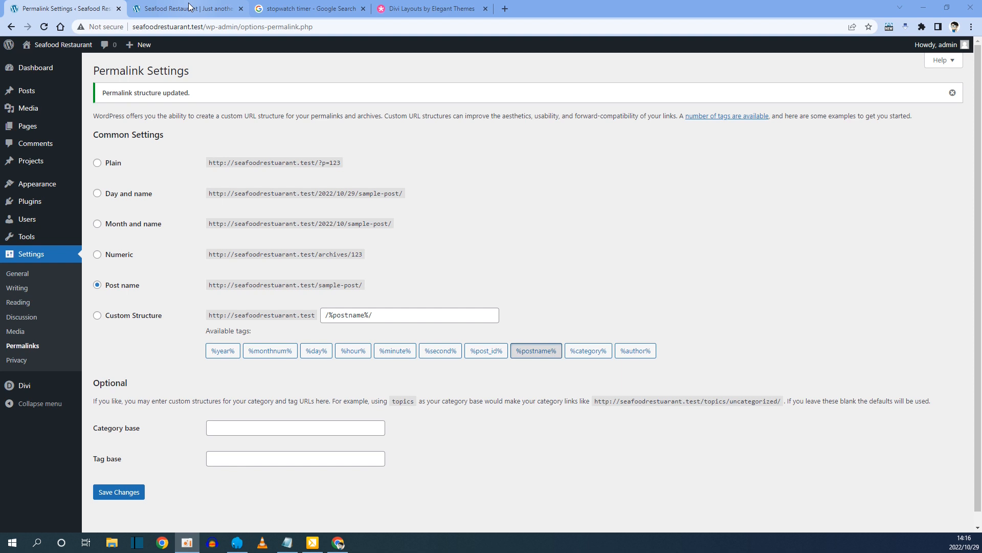
{"action": "left_click", "coordinate": [189, 7]}
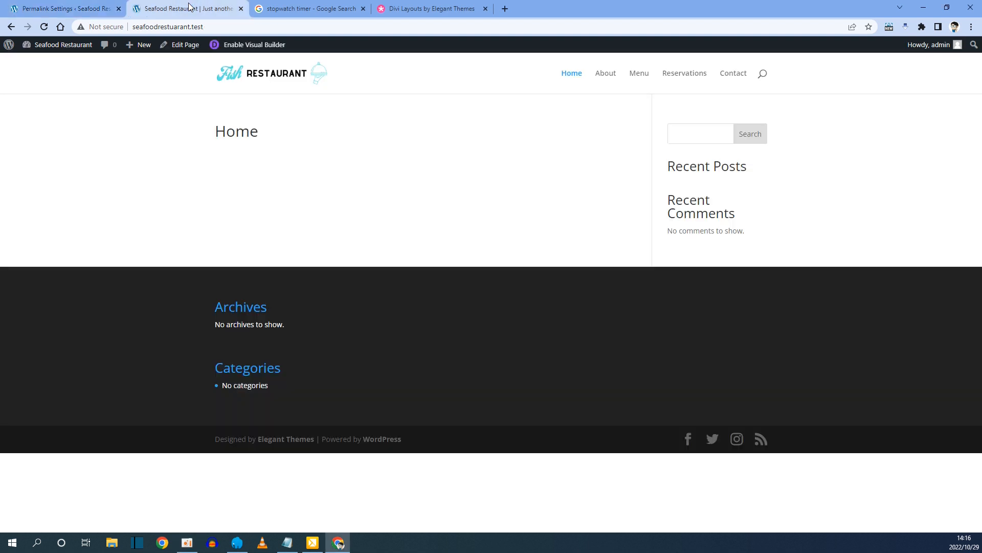
Start the stopwatch, then open the Home page in the Visual Builder to use a premade layout.
{"action": "left_click", "coordinate": [289, 9]}
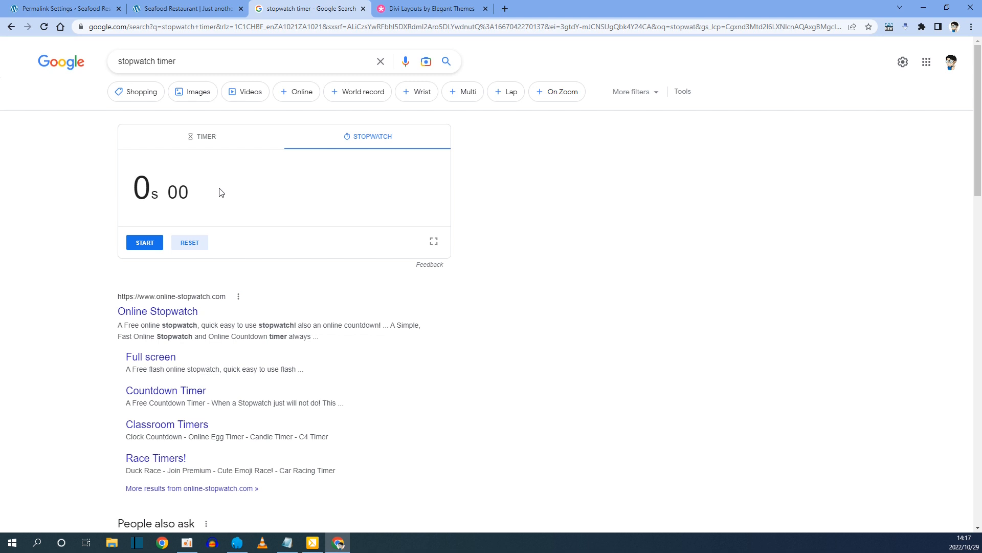
{"action": "left_click", "coordinate": [145, 243]}
{"action": "left_click", "coordinate": [202, 9]}
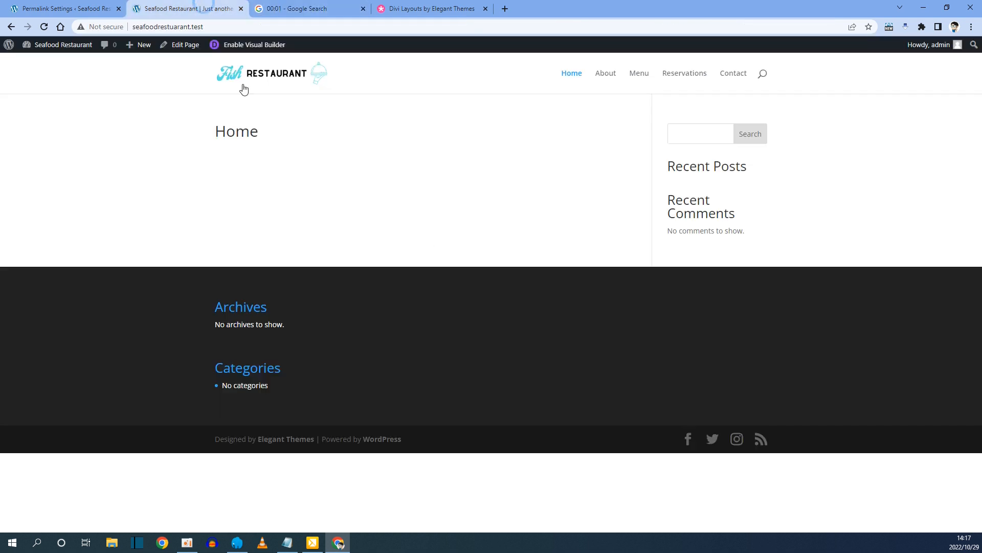
{"action": "left_click", "coordinate": [265, 49]}
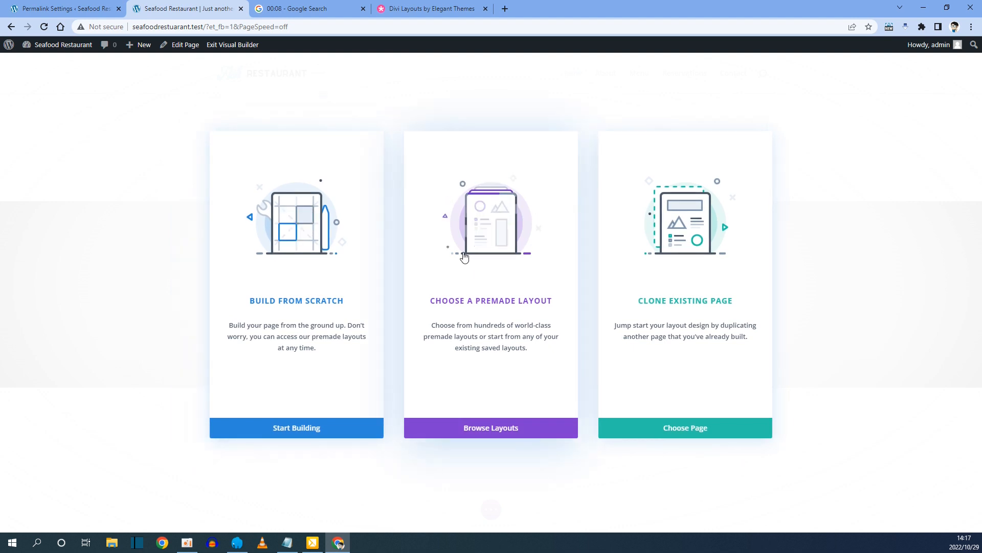
{"action": "left_click", "coordinate": [491, 303]}
Search the layout library for 'sea' and apply the Seafood Restaurant Home Page layout.
{"action": "left_click", "coordinate": [212, 184]}
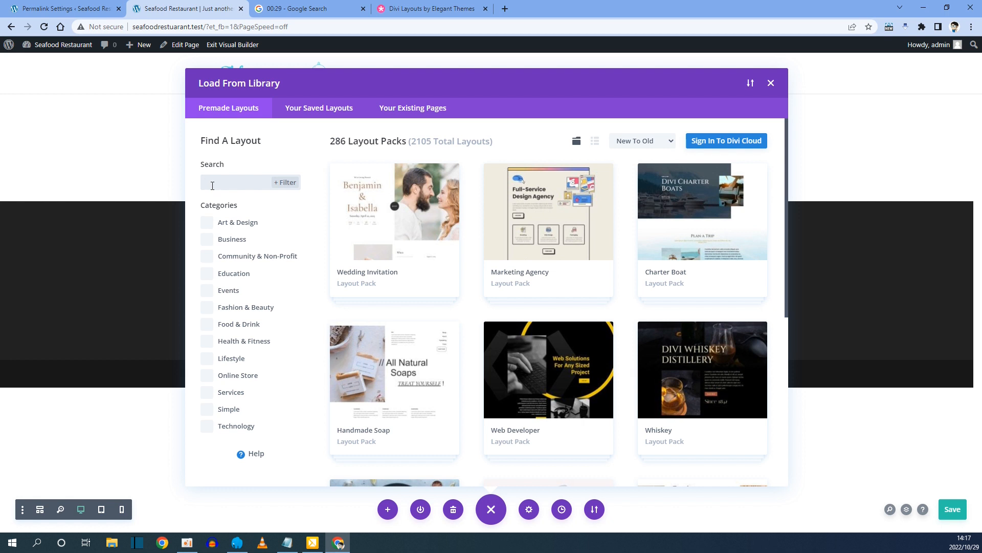
{"action": "type", "text": "sea"}
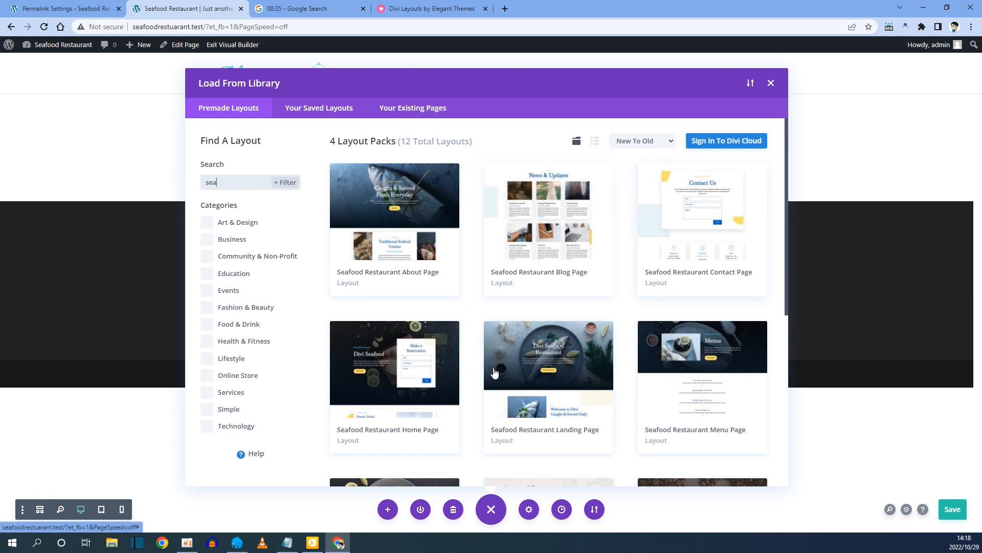
{"action": "left_click", "coordinate": [389, 384]}
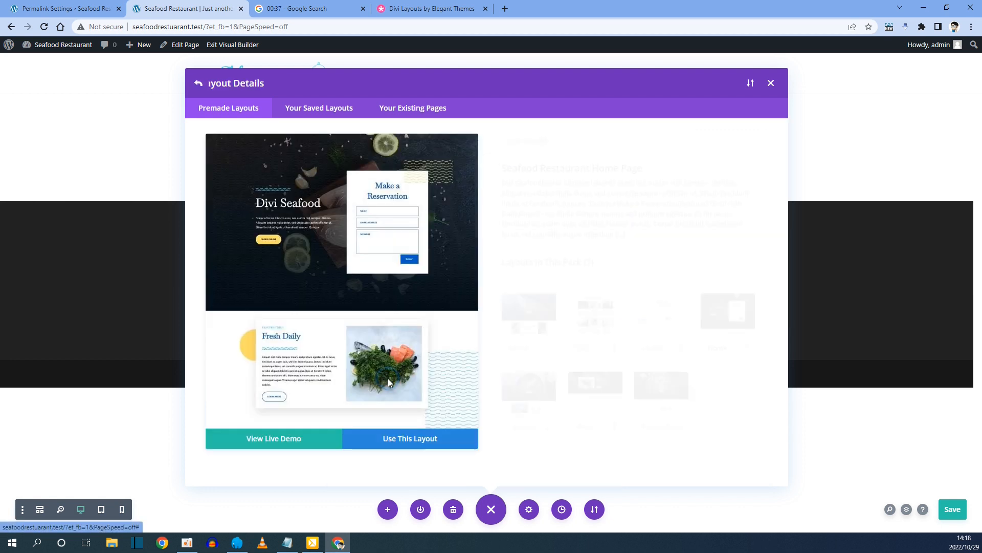
{"action": "left_click", "coordinate": [401, 440]}
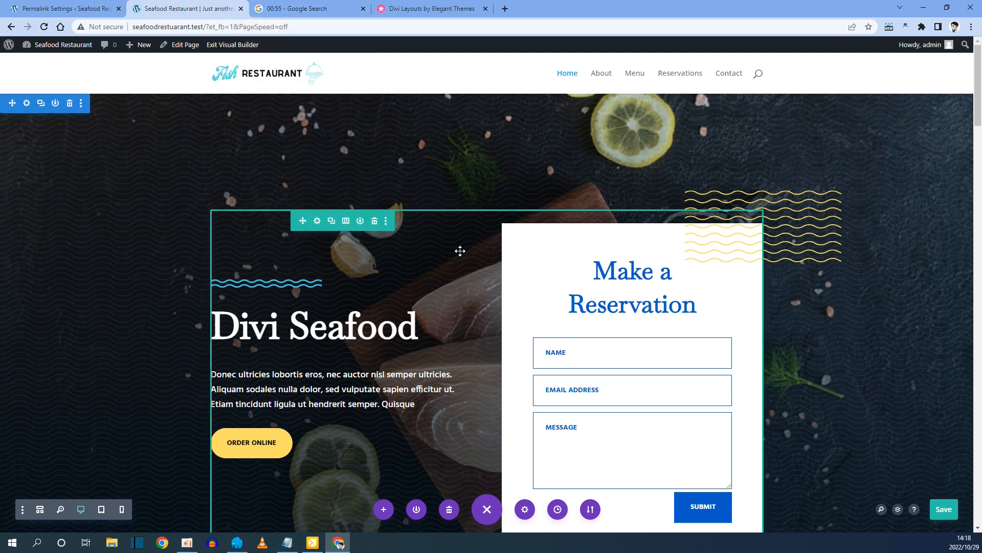
Review the Home page layout, save and exit the builder, then go to the About page.
{"action": "scroll", "coordinate": [460, 251], "scroll_direction": "down", "scroll_amount": 15}
{"action": "scroll", "coordinate": [460, 251], "scroll_direction": "down", "scroll_amount": 10}
{"action": "scroll", "coordinate": [460, 251], "scroll_direction": "up", "scroll_amount": 14}
{"action": "scroll", "coordinate": [459, 251], "scroll_direction": "up", "scroll_amount": 12}
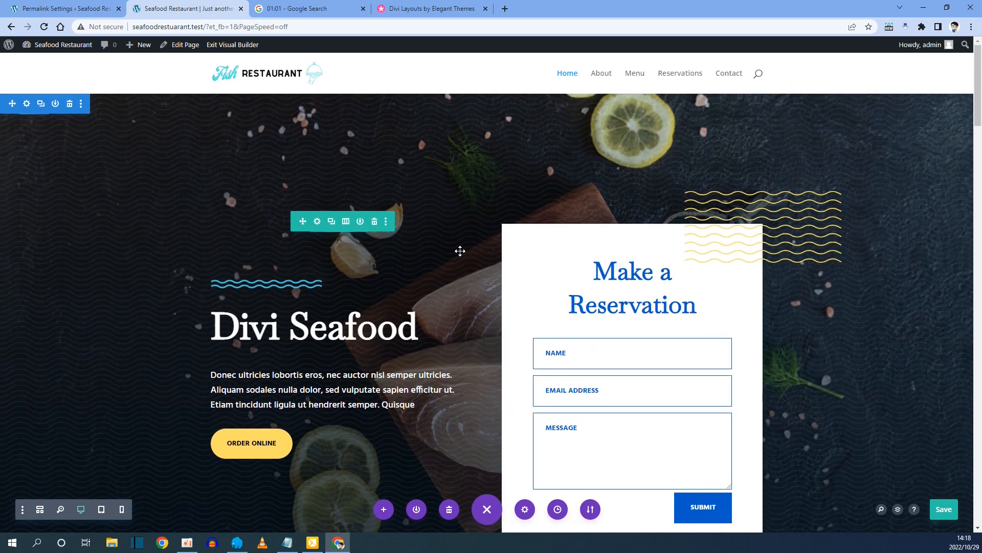
{"action": "scroll", "coordinate": [391, 195], "scroll_direction": "down", "scroll_amount": 2}
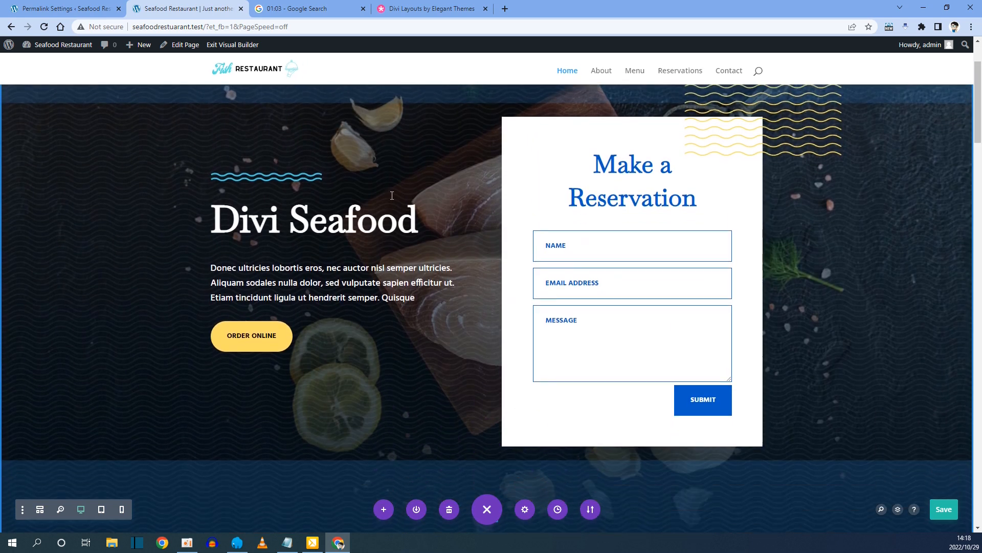
{"action": "scroll", "coordinate": [399, 200], "scroll_direction": "up", "scroll_amount": 2}
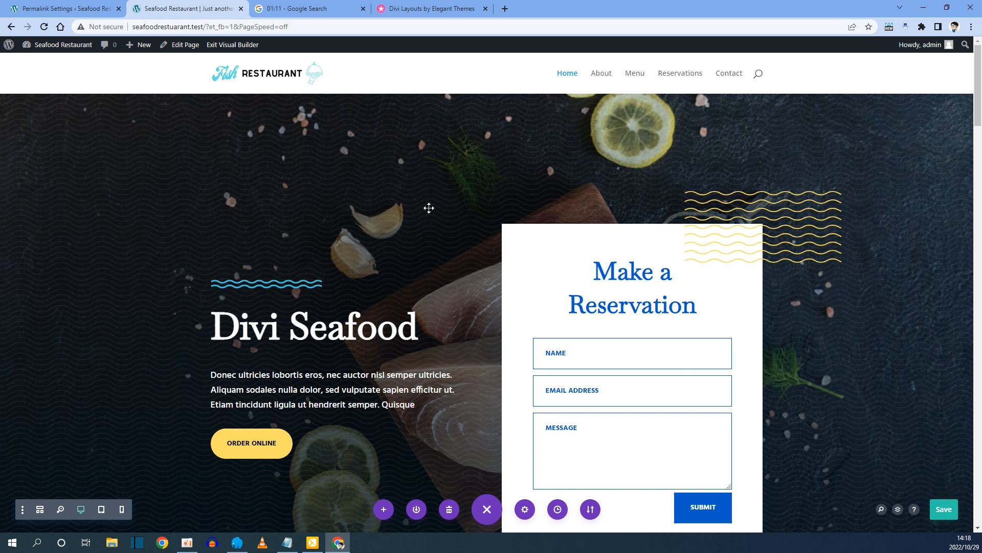
{"action": "left_click", "coordinate": [233, 44]}
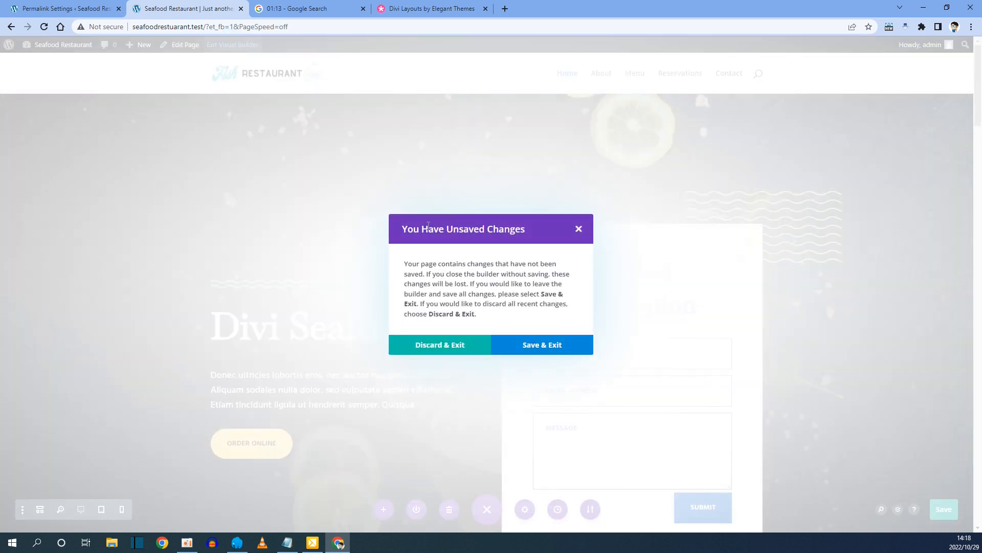
{"action": "left_click", "coordinate": [536, 348]}
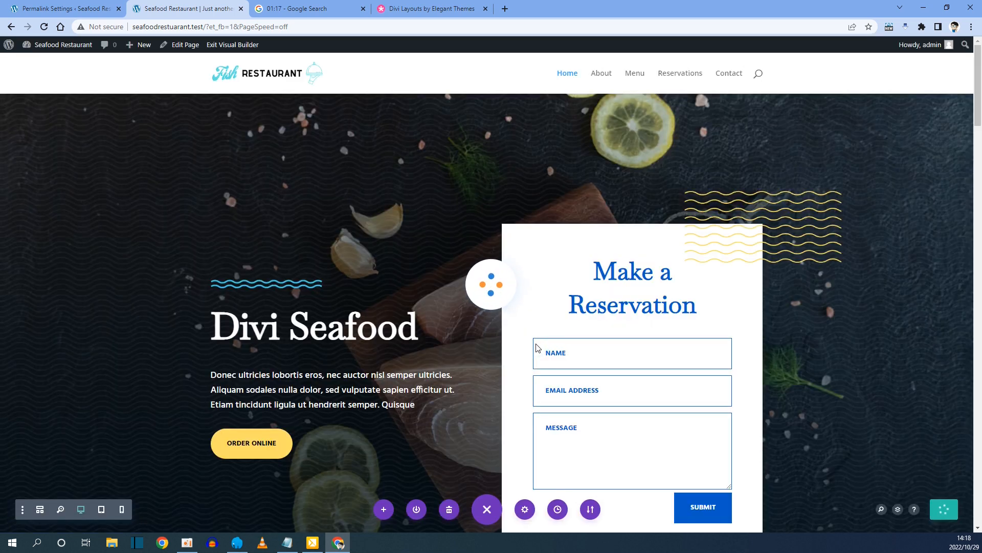
{"action": "left_click", "coordinate": [602, 74]}
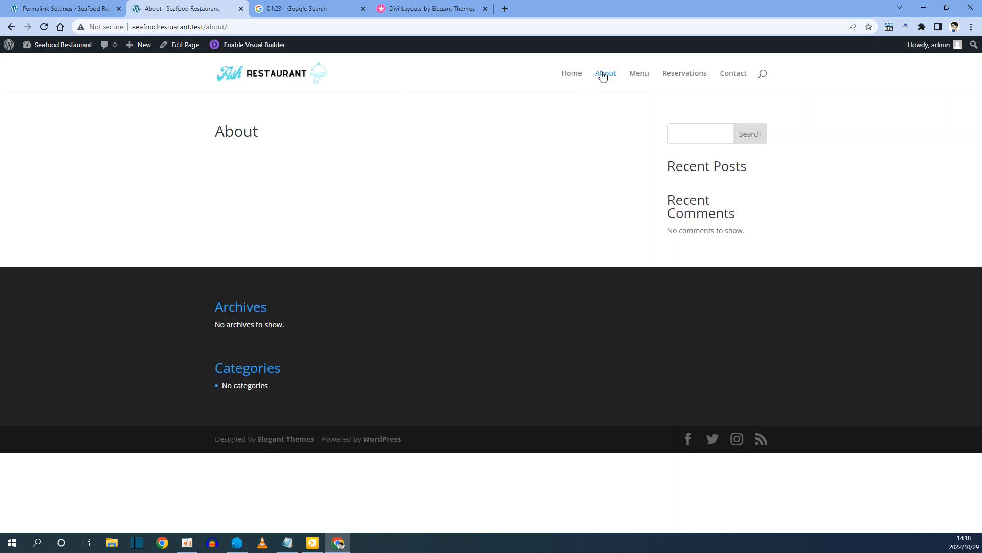
Apply the Seafood Restaurant About Page premade layout, found by searching 'sea', to the About page.
{"action": "left_click", "coordinate": [240, 50]}
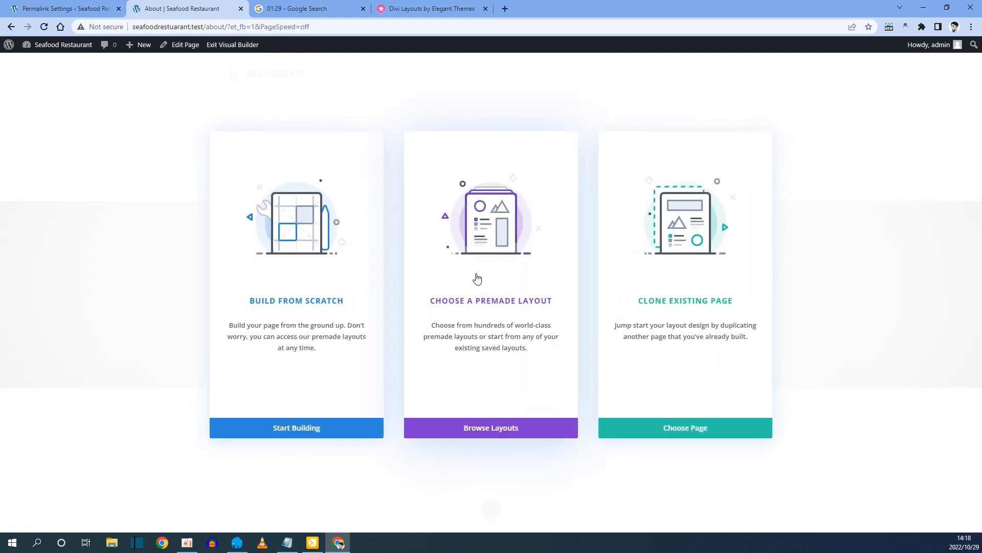
{"action": "left_click", "coordinate": [476, 278]}
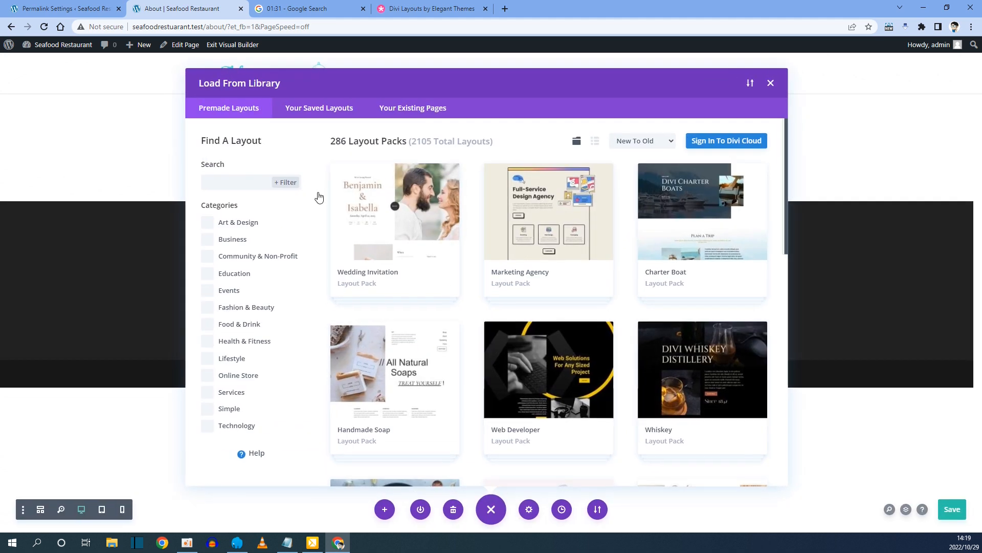
{"action": "left_click", "coordinate": [239, 178]}
{"action": "type", "text": "sea"}
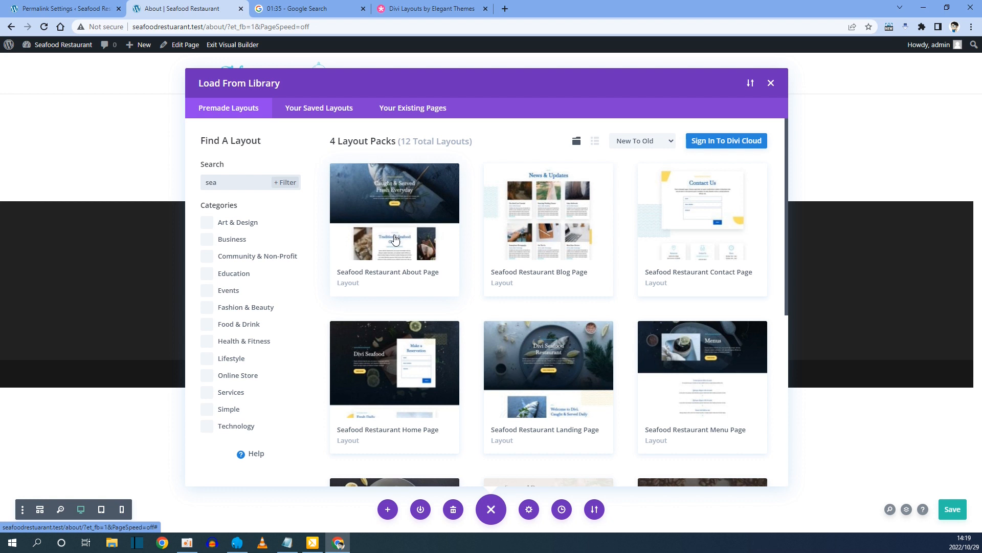
{"action": "left_click", "coordinate": [415, 250]}
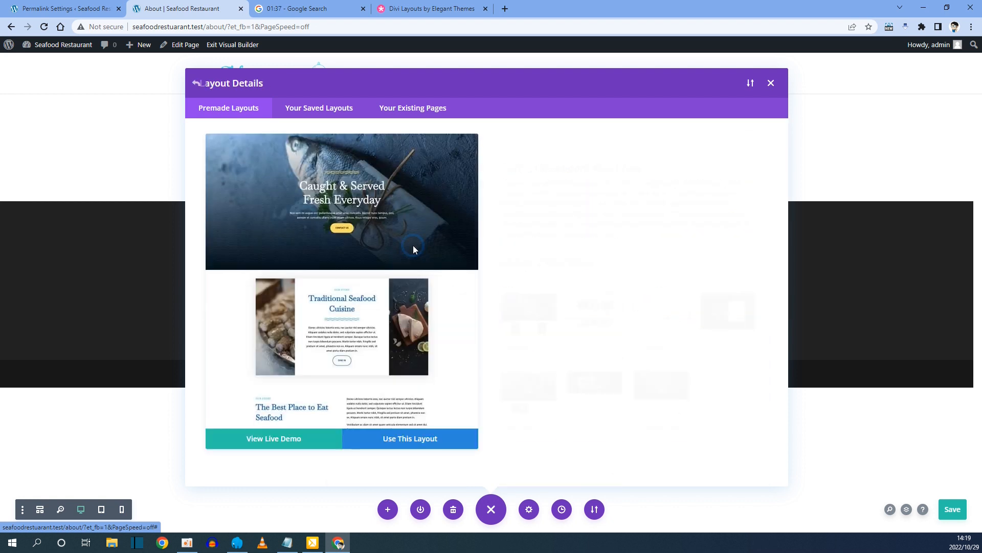
{"action": "left_click", "coordinate": [406, 446]}
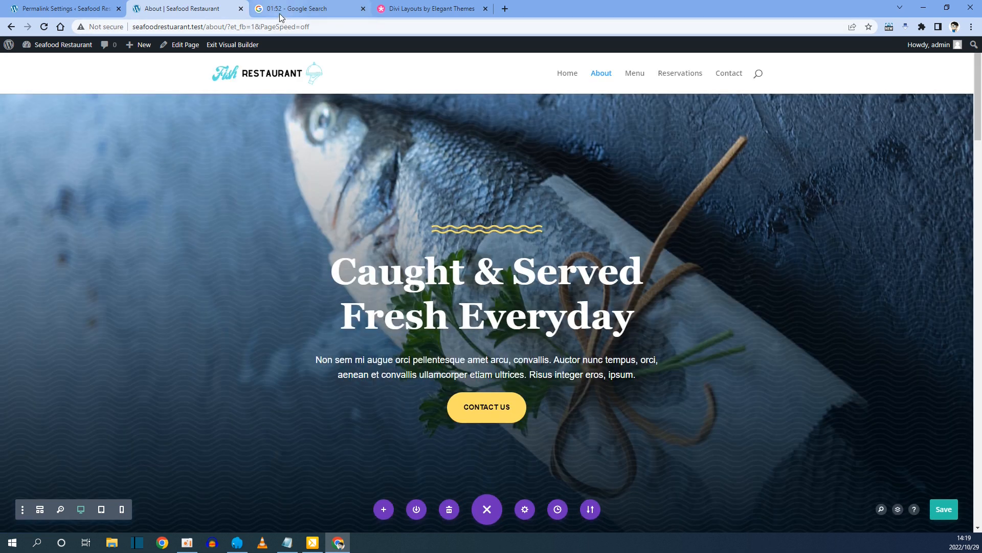
Save and exit the builder, review the About page, then go to the Menu page.
{"action": "left_click", "coordinate": [245, 45]}
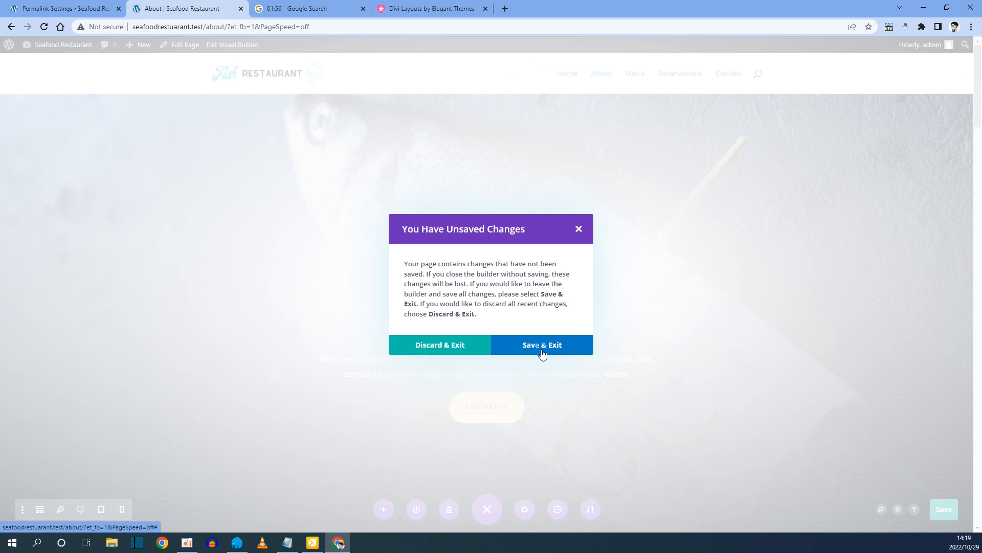
{"action": "left_click", "coordinate": [543, 346]}
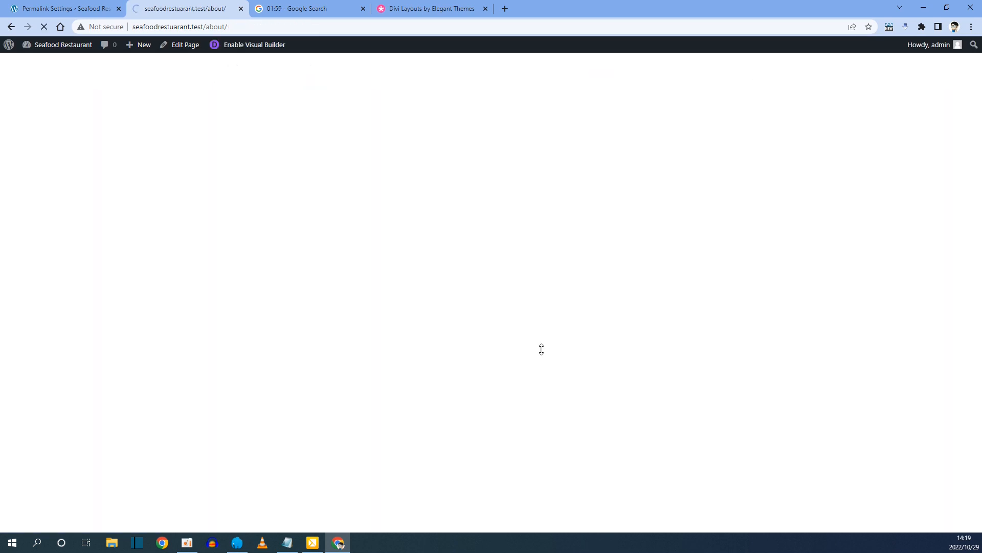
{"action": "scroll", "coordinate": [542, 348], "scroll_direction": "down", "scroll_amount": 20}
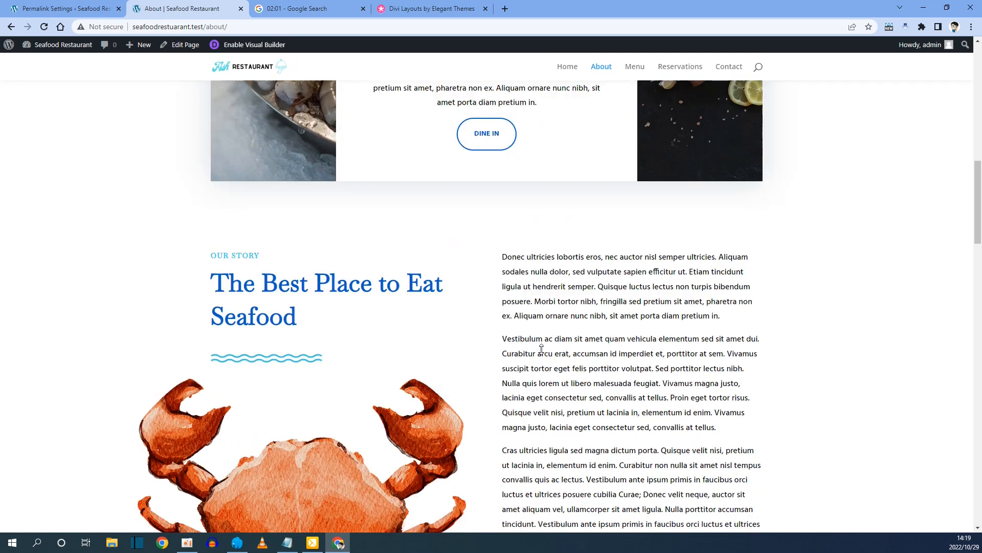
{"action": "scroll", "coordinate": [542, 349], "scroll_direction": "down", "scroll_amount": 15}
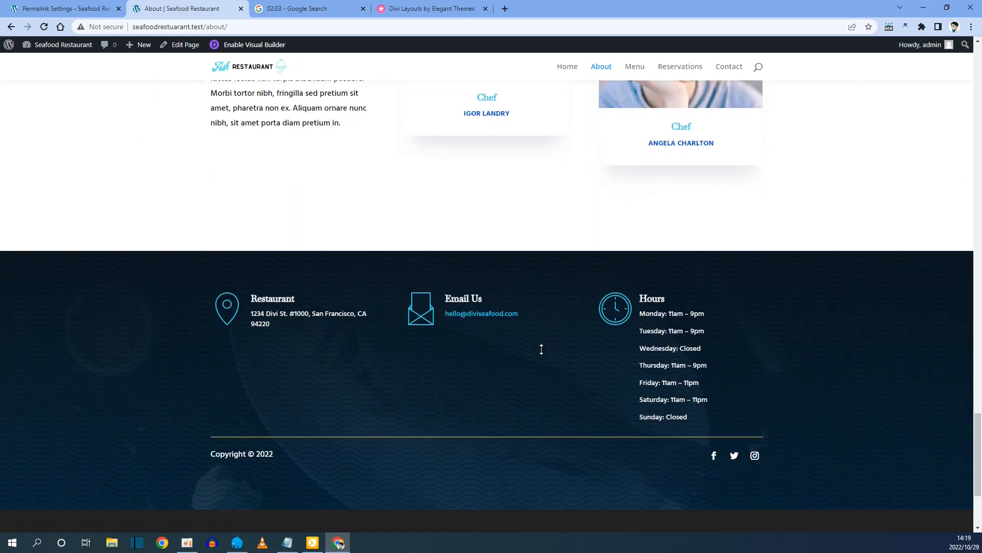
{"action": "scroll", "coordinate": [542, 349], "scroll_direction": "up", "scroll_amount": 12}
{"action": "scroll", "coordinate": [542, 348], "scroll_direction": "up", "scroll_amount": 20}
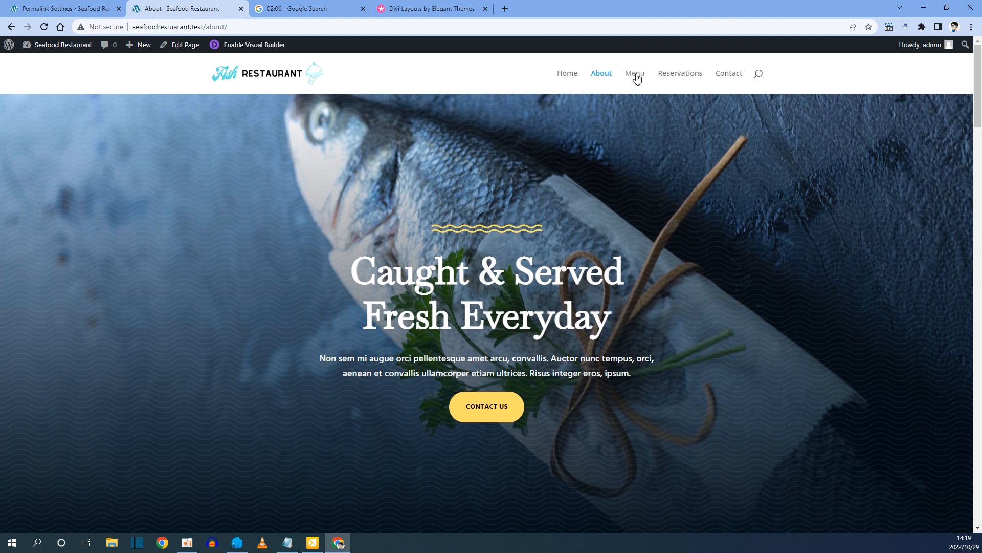
{"action": "left_click", "coordinate": [636, 76]}
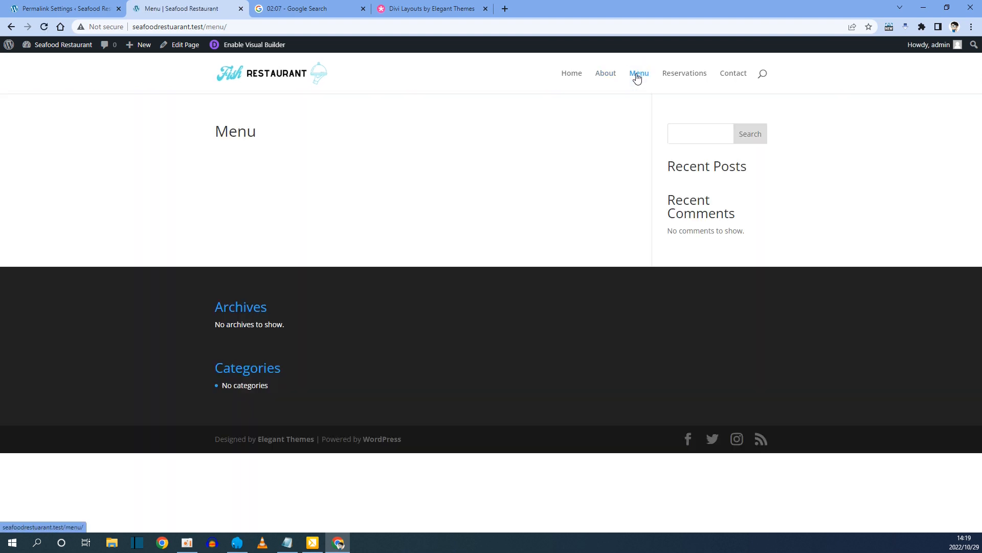
Apply the Seafood Restaurant Menu Page premade layout, found by searching 'sea', to the Menu page.
{"action": "left_click", "coordinate": [244, 47]}
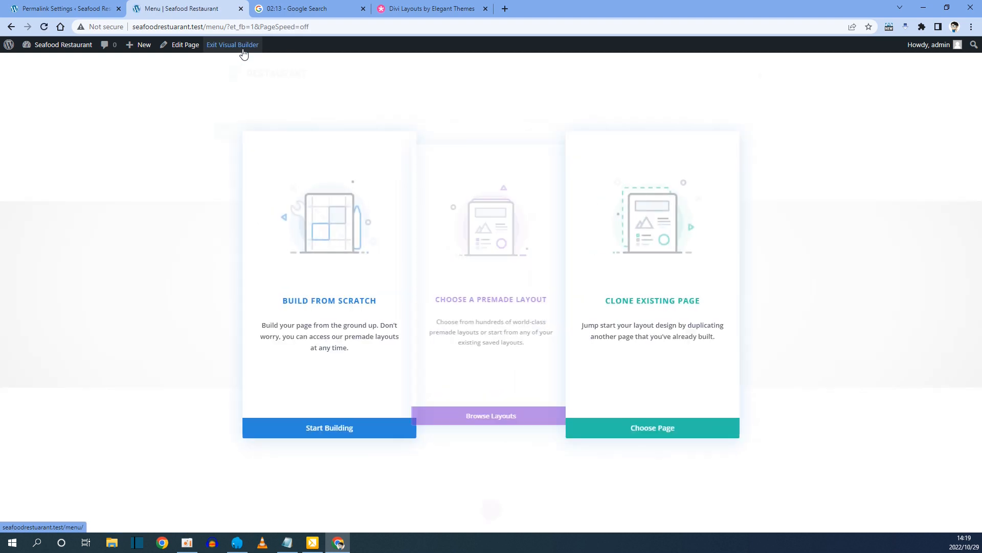
{"action": "left_click", "coordinate": [472, 262]}
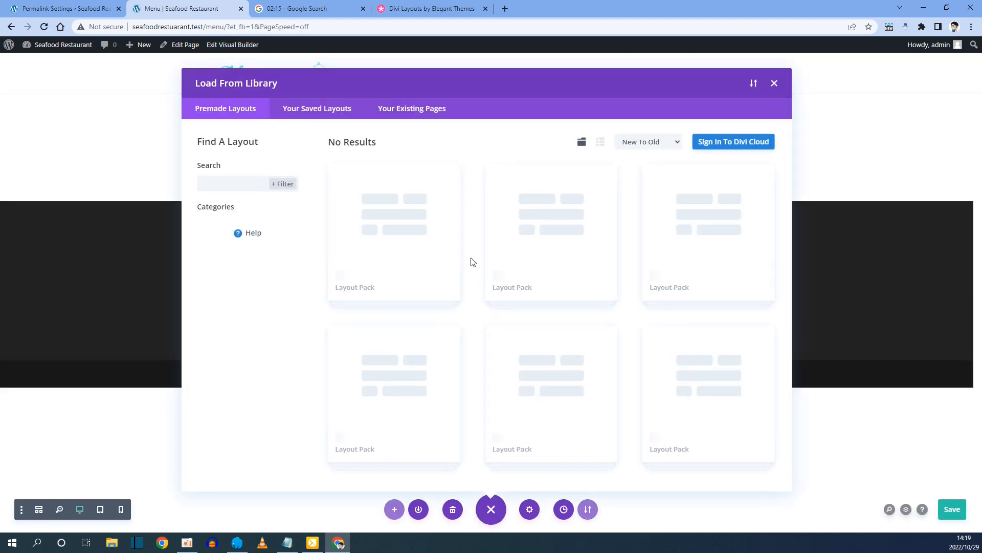
{"action": "left_click", "coordinate": [231, 178]}
{"action": "type", "text": "sea"}
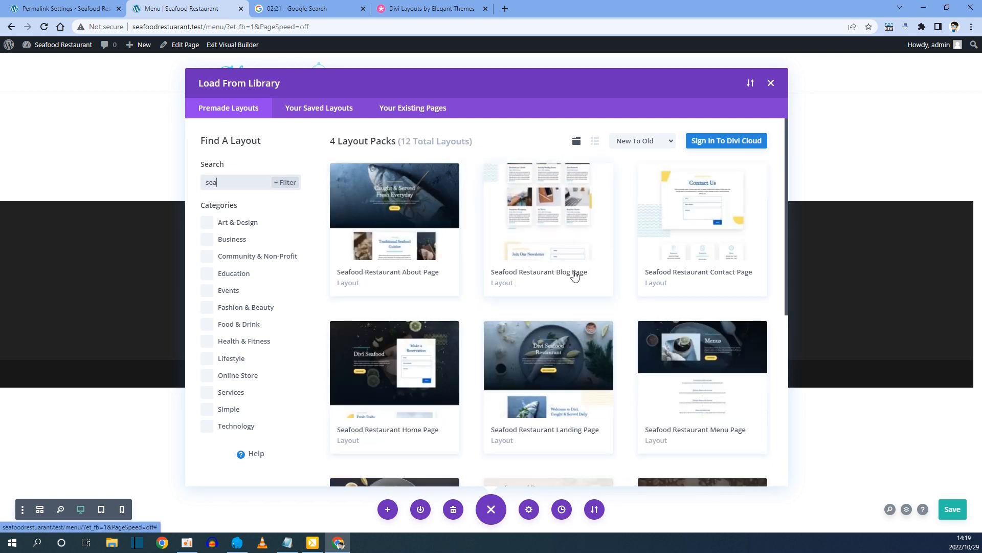
{"action": "scroll", "coordinate": [634, 309], "scroll_direction": "down", "scroll_amount": 1}
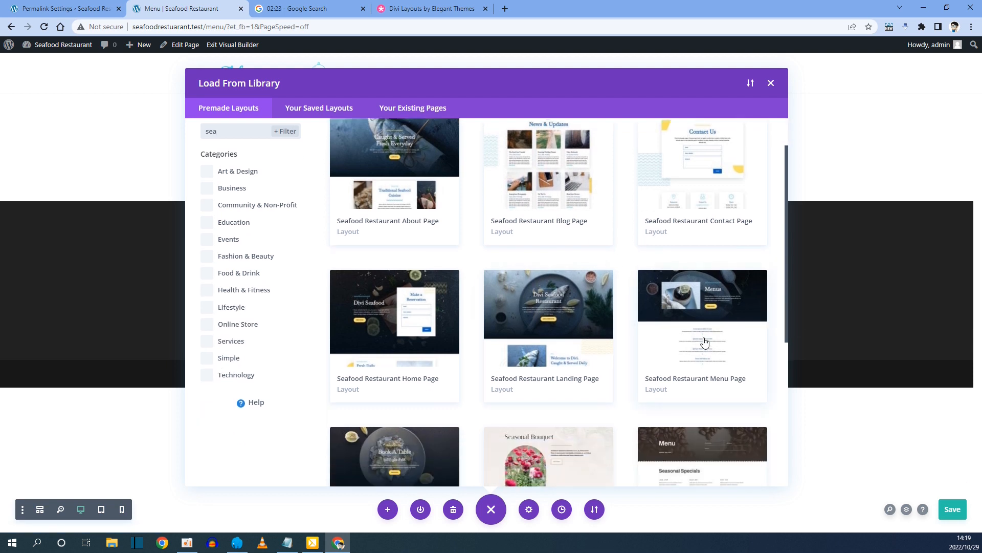
{"action": "left_click", "coordinate": [701, 317]}
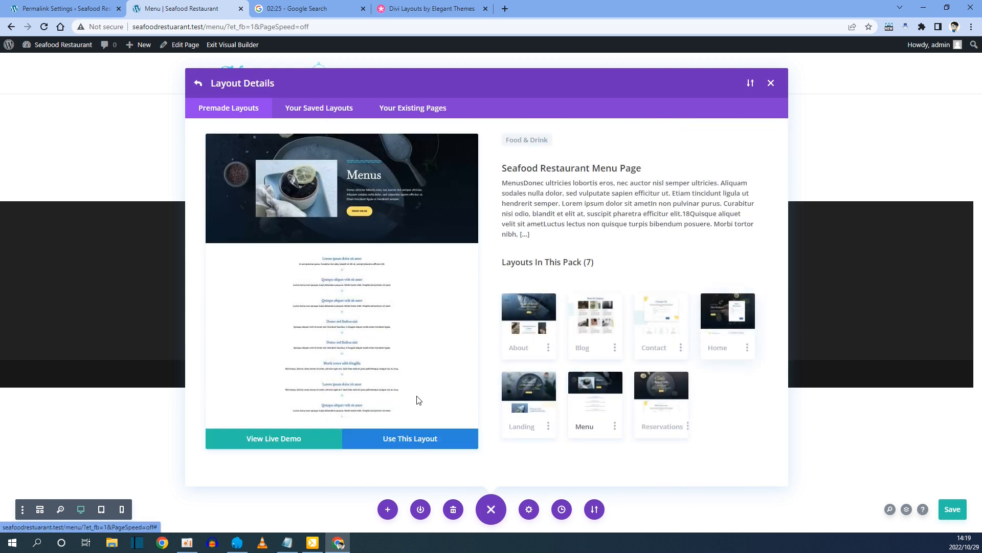
{"action": "left_click", "coordinate": [417, 439]}
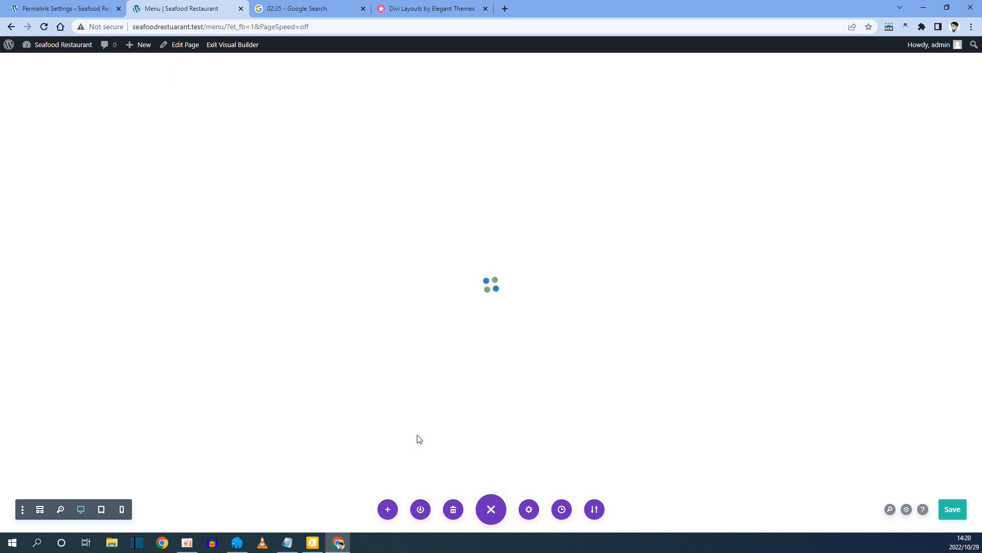
Review the Menu page layout, then save and exit the Visual Builder.
{"action": "scroll", "coordinate": [427, 379], "scroll_direction": "down", "scroll_amount": 8}
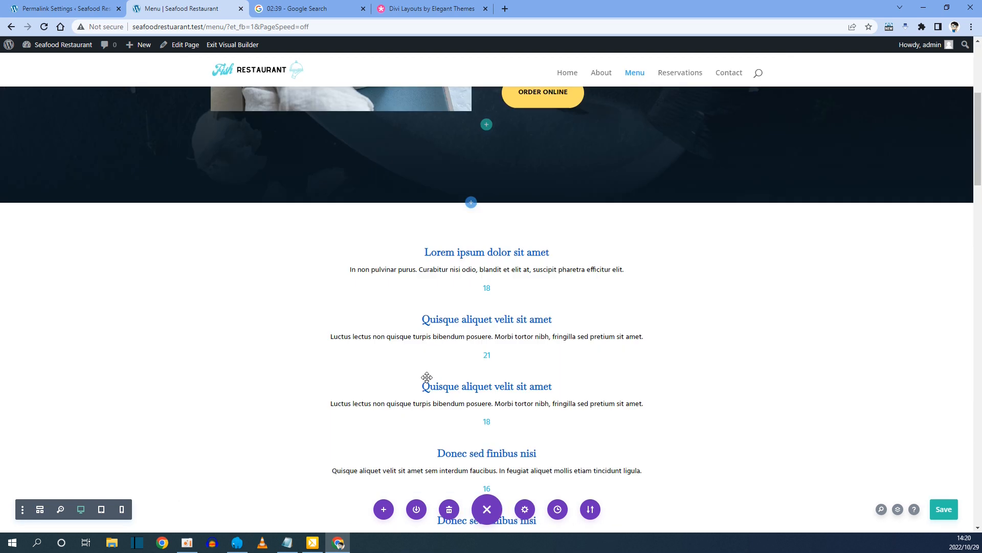
{"action": "scroll", "coordinate": [427, 377], "scroll_direction": "down", "scroll_amount": 15}
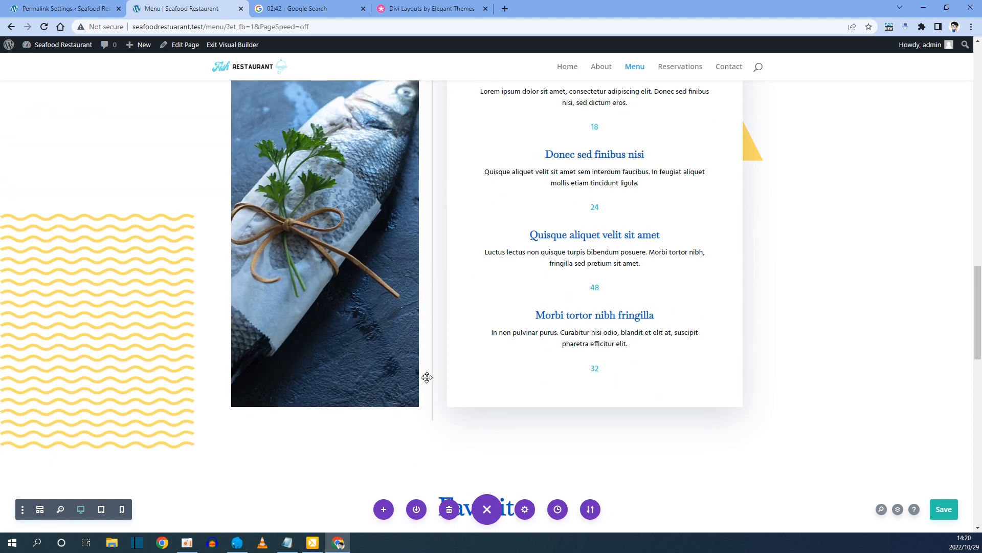
{"action": "scroll", "coordinate": [426, 377], "scroll_direction": "down", "scroll_amount": 10}
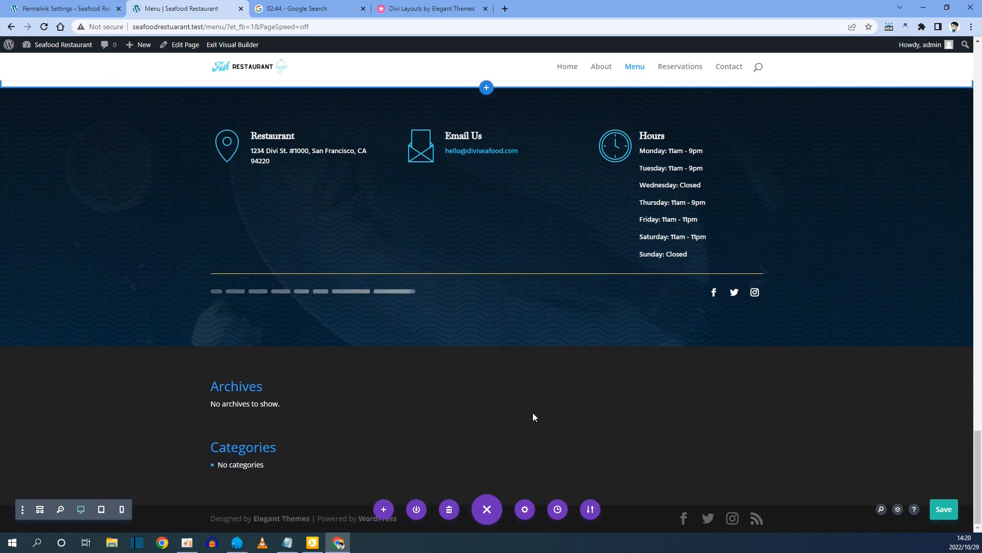
{"action": "left_click", "coordinate": [233, 44]}
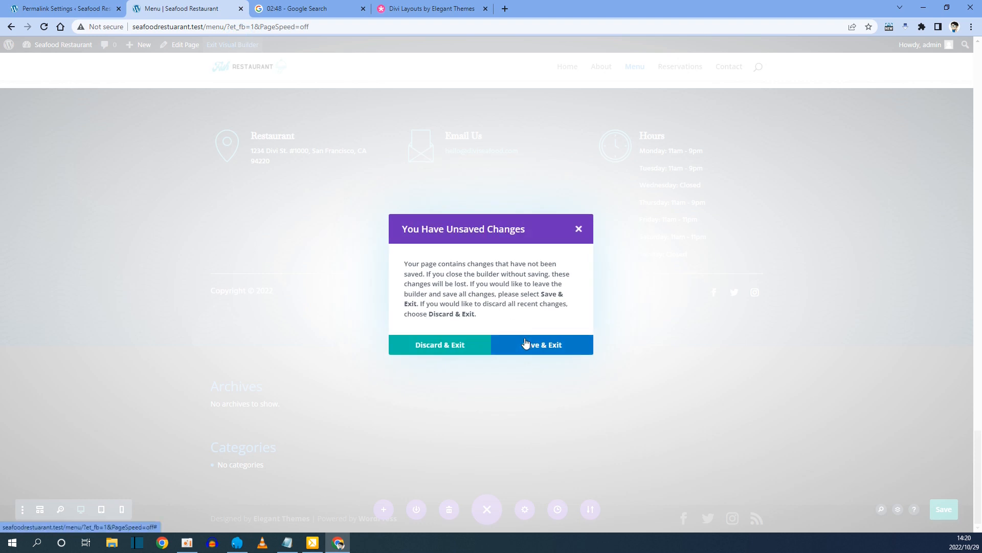
{"action": "left_click", "coordinate": [526, 343]}
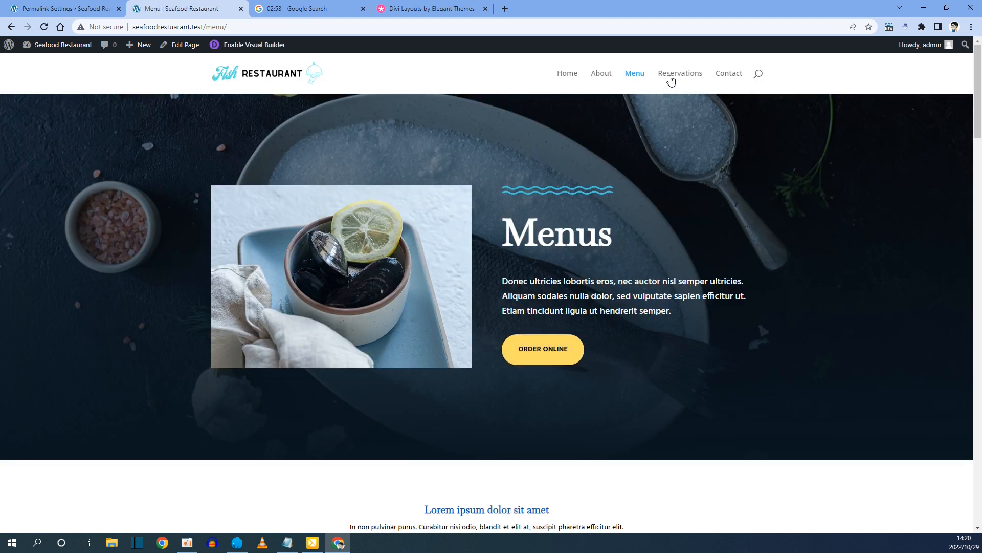
On the Reservations page, apply the Seafood Restaurant Reservations Page layout, found by searching 'sea'.
{"action": "left_click", "coordinate": [678, 74]}
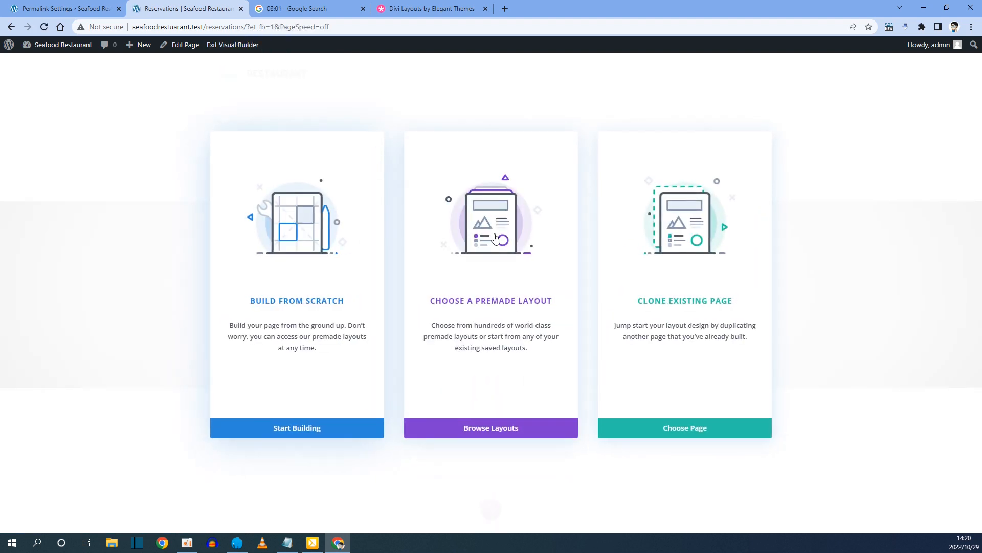
{"action": "left_click", "coordinate": [494, 237]}
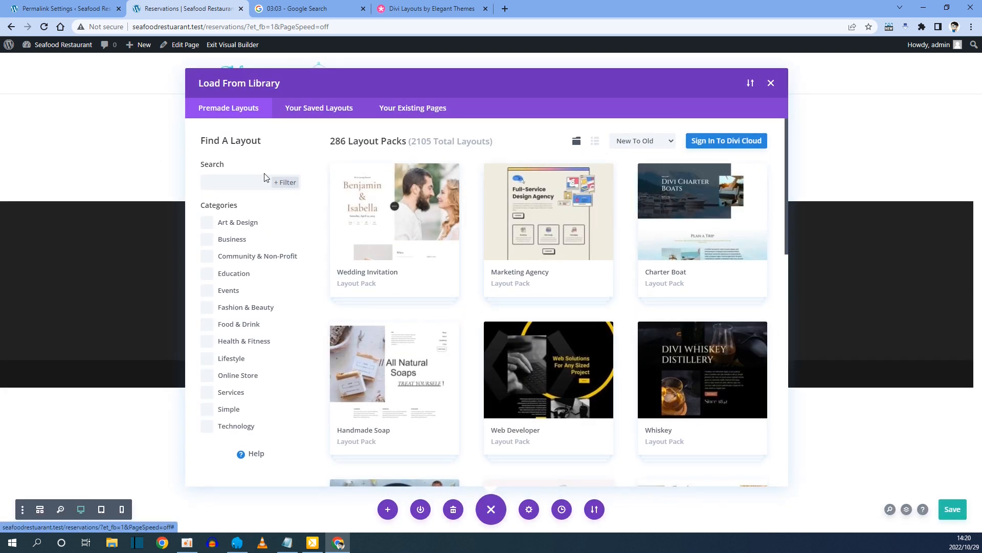
{"action": "left_click", "coordinate": [220, 183]}
{"action": "type", "text": "sea"}
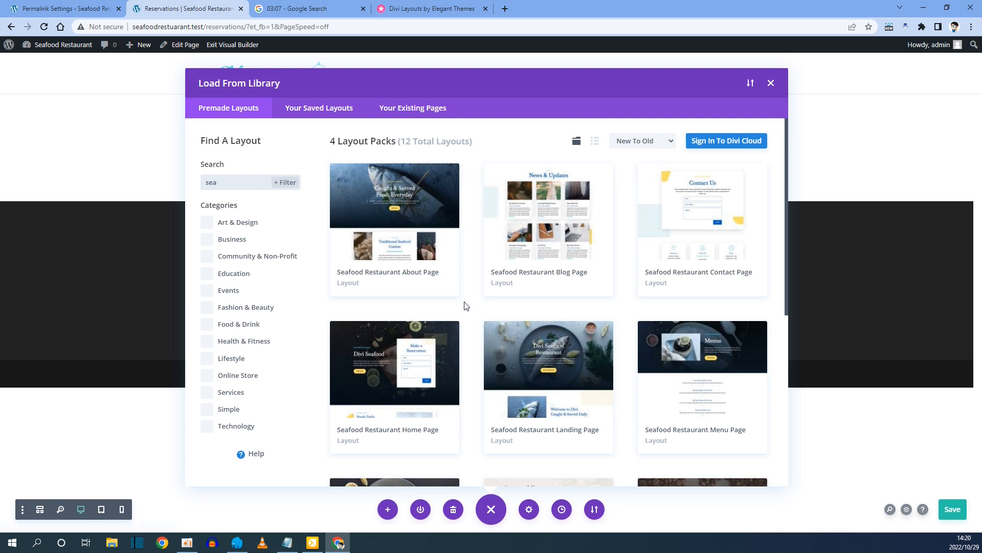
{"action": "scroll", "coordinate": [465, 306], "scroll_direction": "down", "scroll_amount": 4}
{"action": "left_click", "coordinate": [406, 342]}
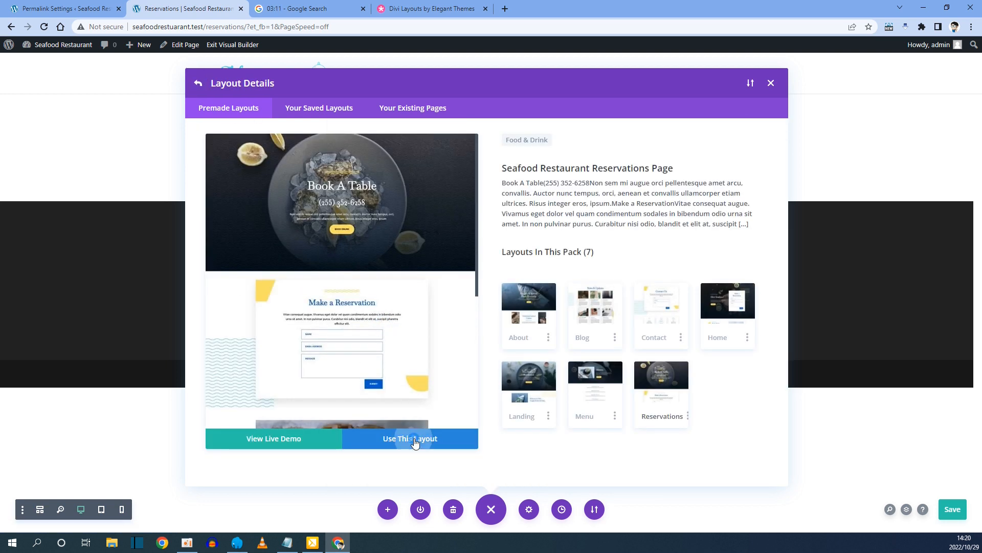
{"action": "left_click", "coordinate": [415, 440]}
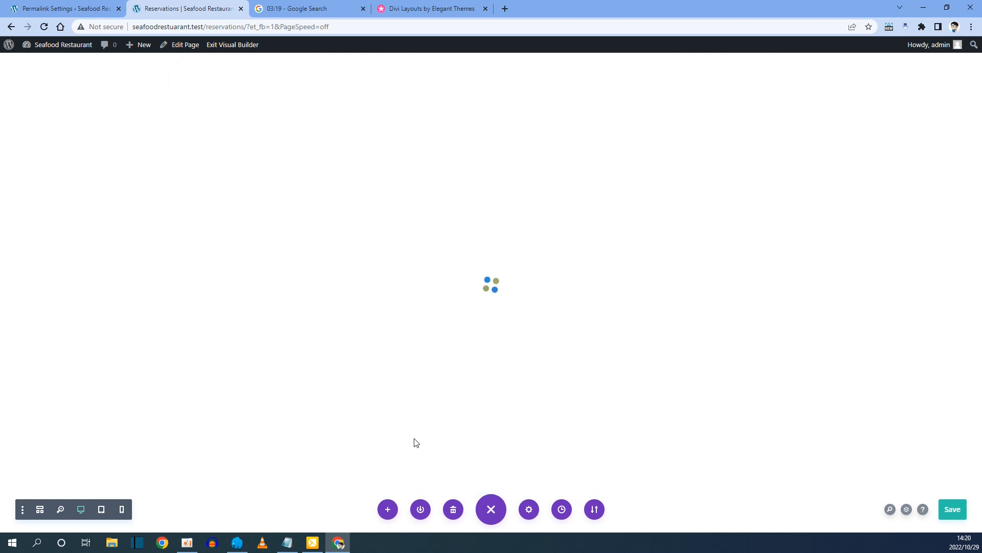
Review the Reservations layout, then save and exit the Visual Builder.
{"action": "scroll", "coordinate": [450, 266], "scroll_direction": "down", "scroll_amount": 10}
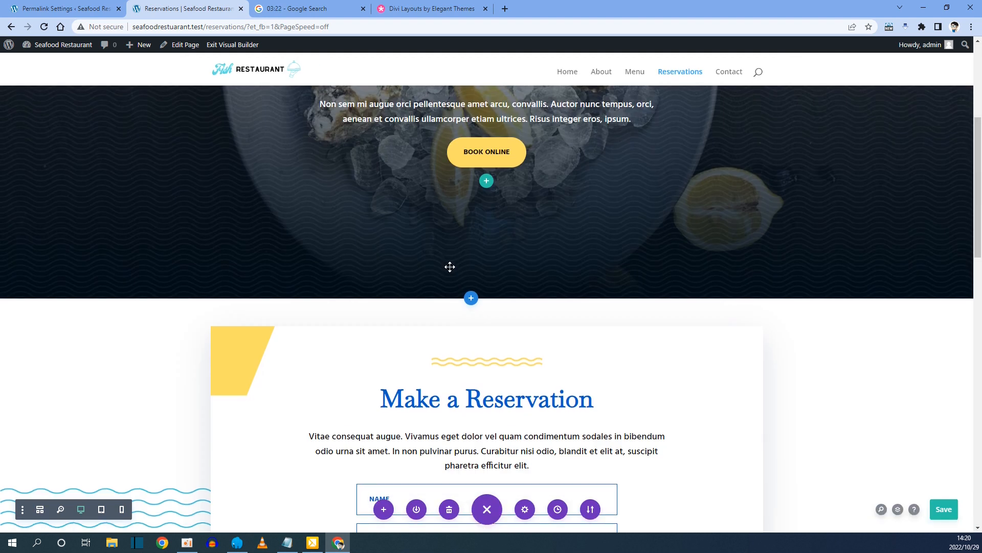
{"action": "scroll", "coordinate": [450, 266], "scroll_direction": "down", "scroll_amount": 15}
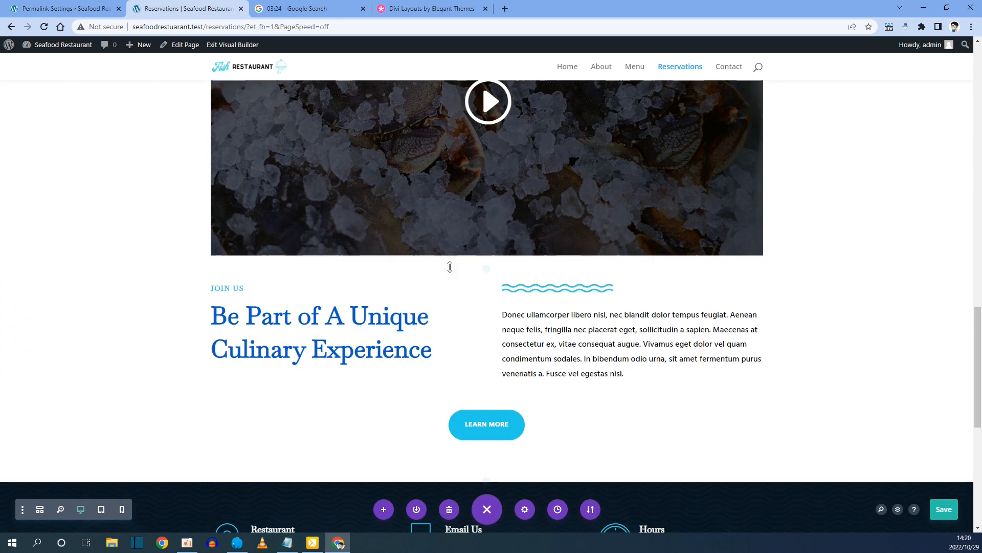
{"action": "scroll", "coordinate": [449, 266], "scroll_direction": "down", "scroll_amount": 5}
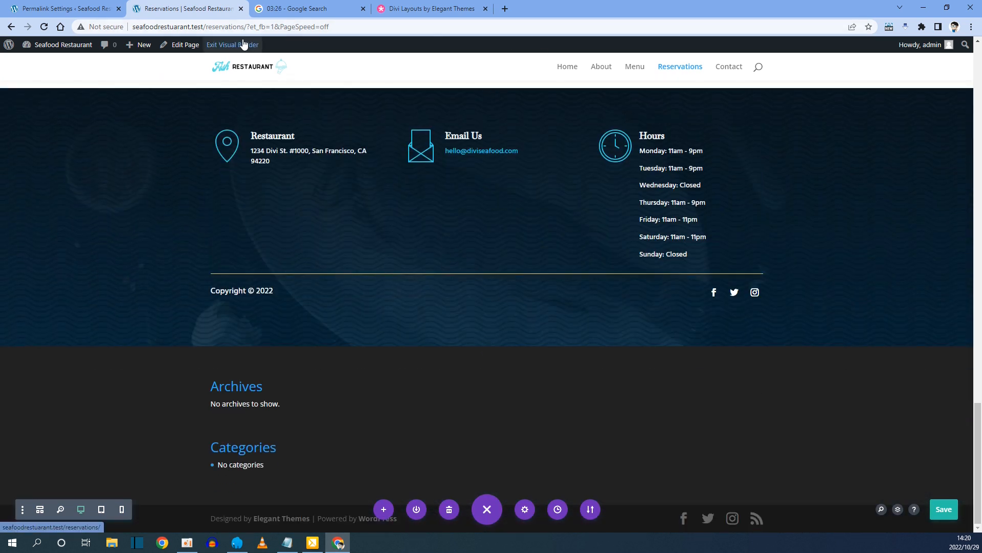
{"action": "left_click", "coordinate": [243, 44]}
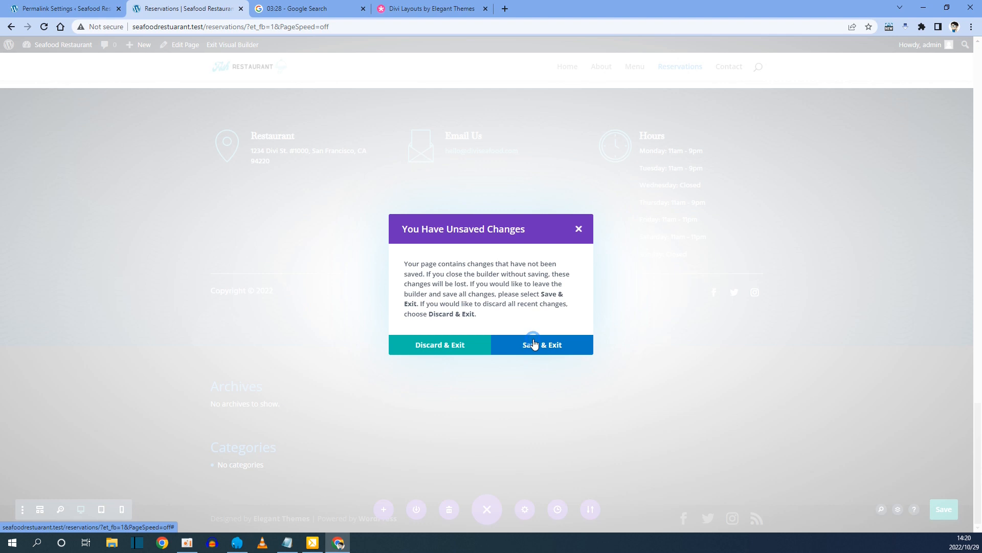
{"action": "left_click", "coordinate": [534, 341]}
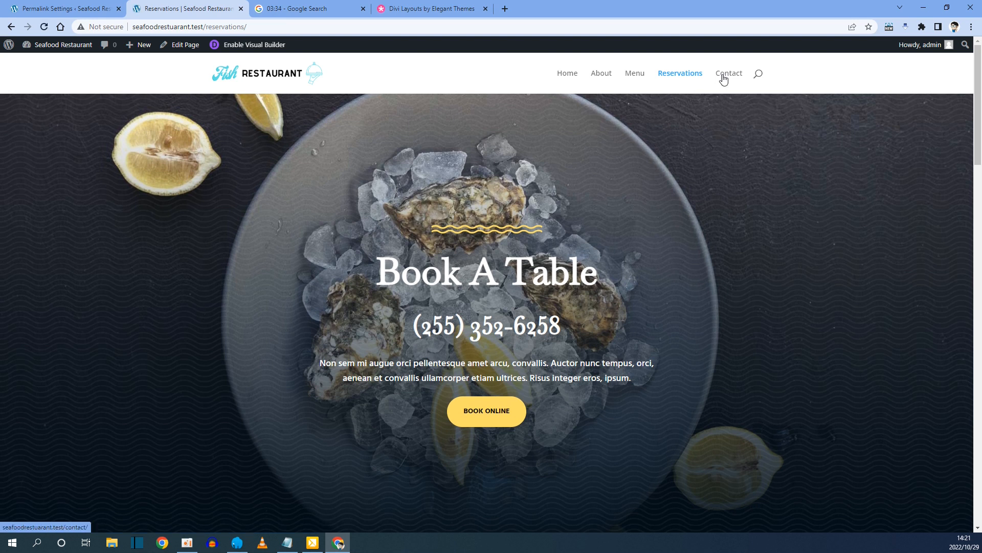
On the Contact page, apply the Seafood Restaurant Contact Page layout, found by searching 'sea'.
{"action": "left_click", "coordinate": [723, 77]}
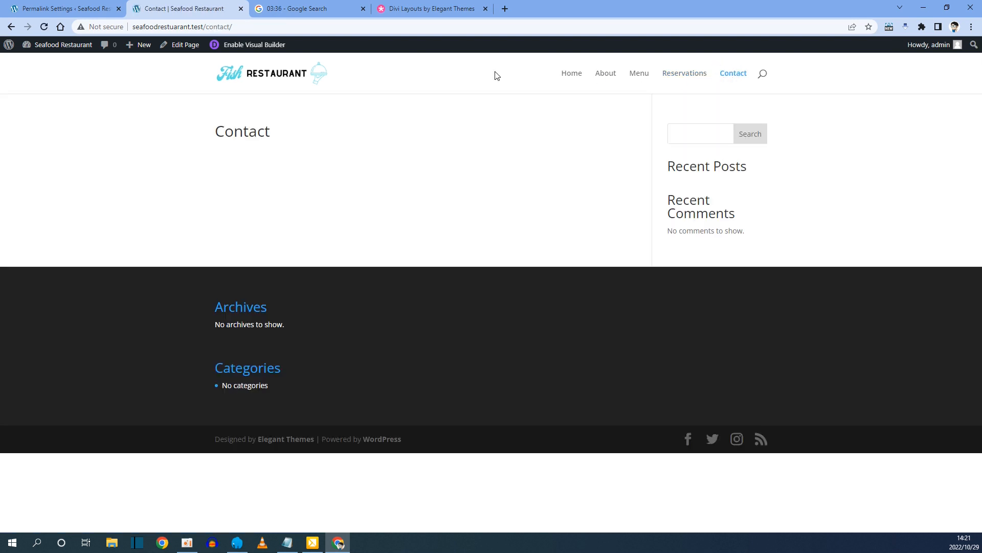
{"action": "left_click", "coordinate": [261, 49]}
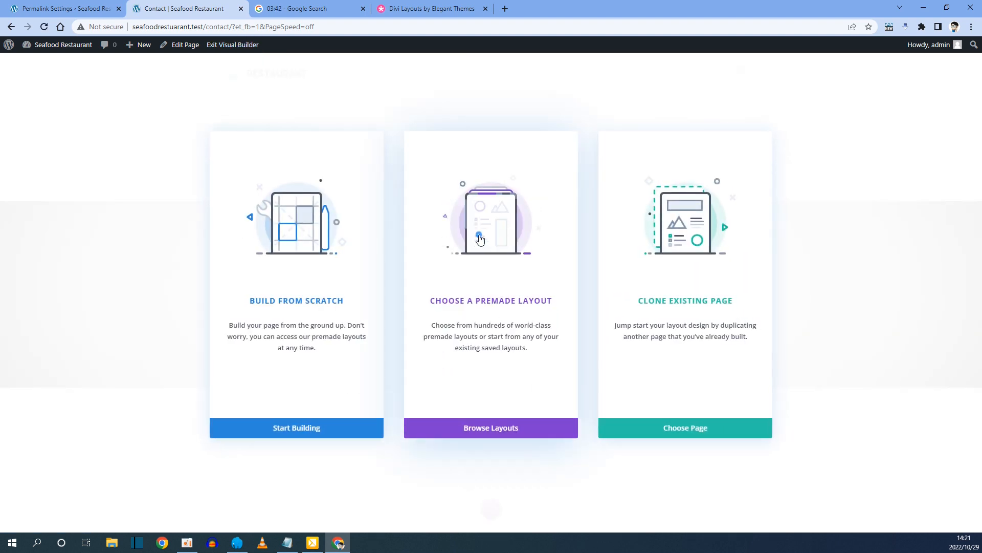
{"action": "left_click", "coordinate": [479, 239]}
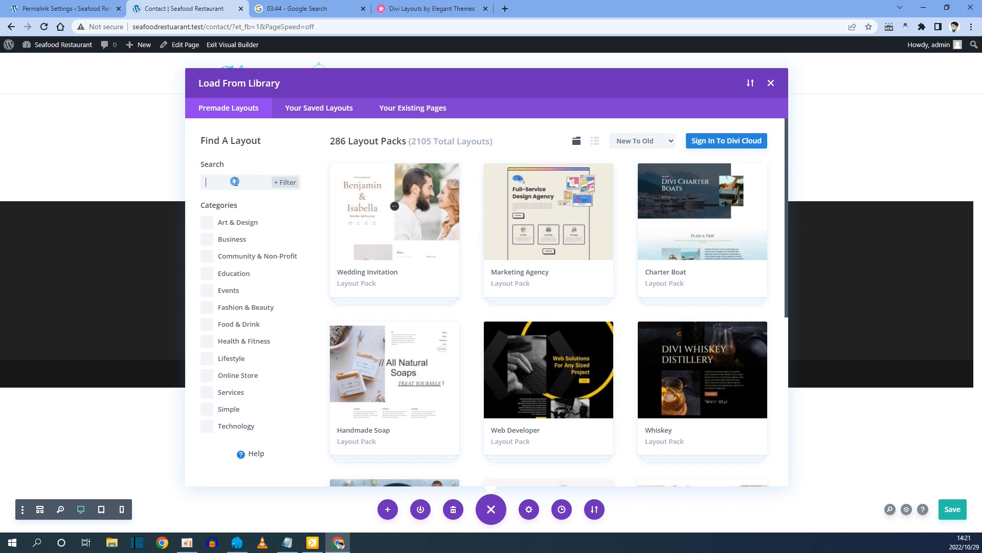
{"action": "left_click", "coordinate": [236, 182]}
{"action": "type", "text": "sea"}
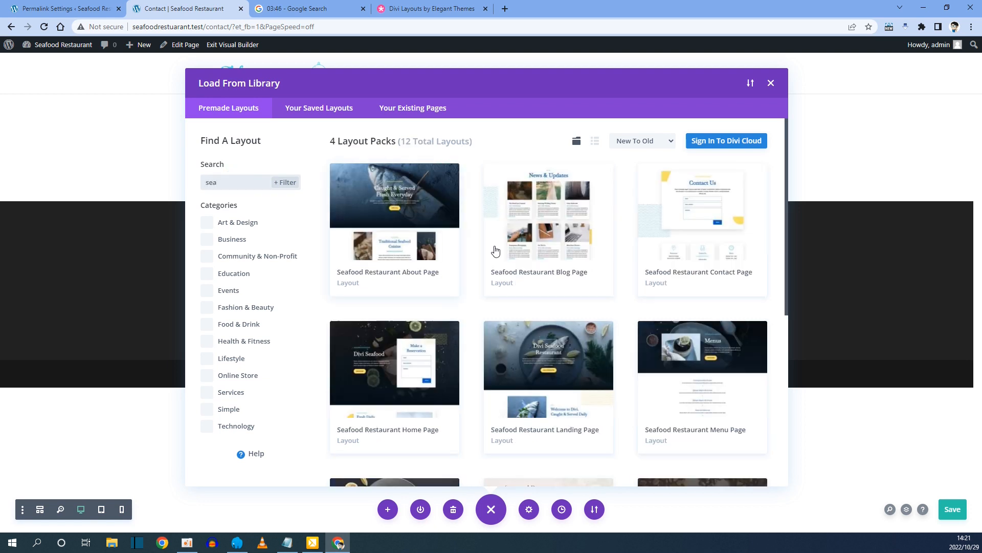
{"action": "left_click", "coordinate": [689, 202]}
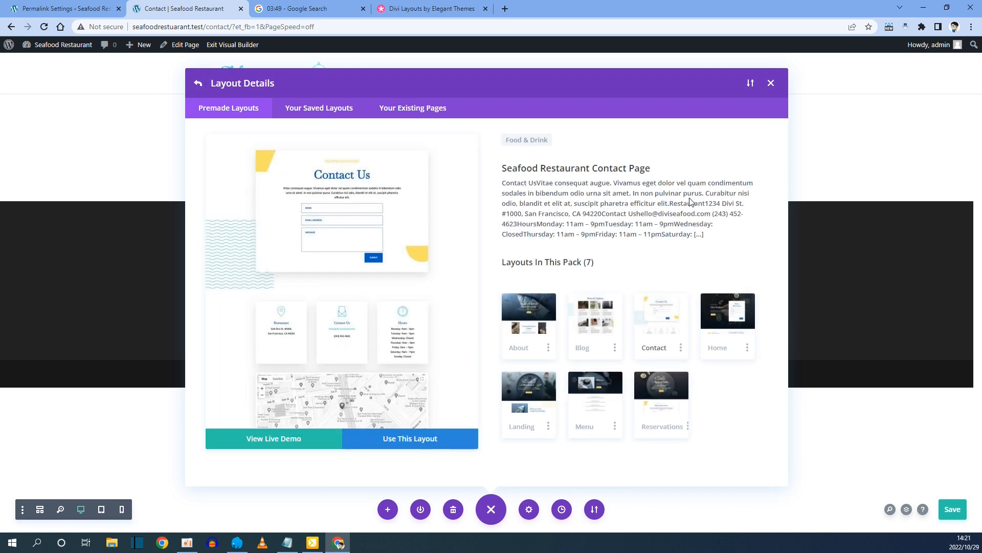
{"action": "left_click", "coordinate": [416, 446]}
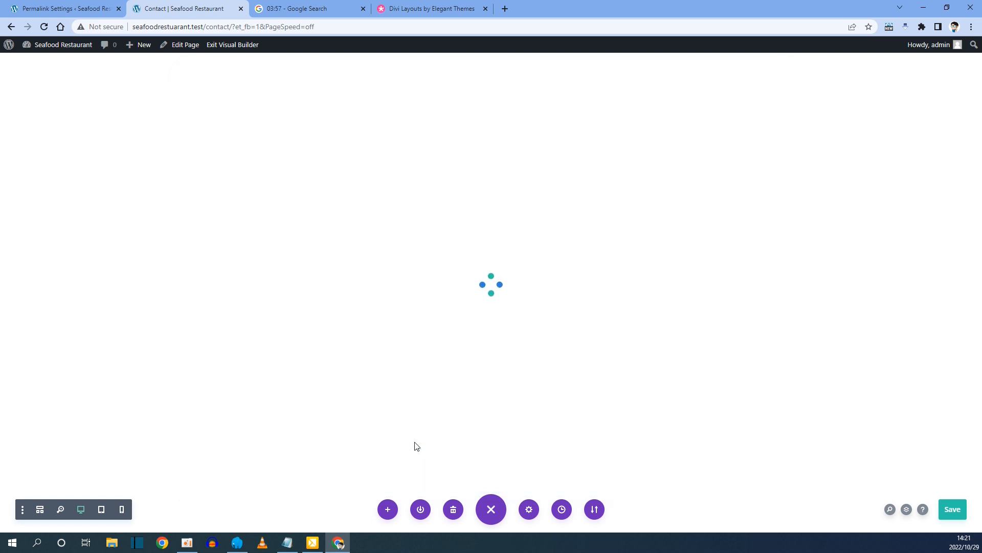
Review the Contact page layout, then save and exit the Visual Builder.
{"action": "scroll", "coordinate": [417, 445], "scroll_direction": "down", "scroll_amount": 8}
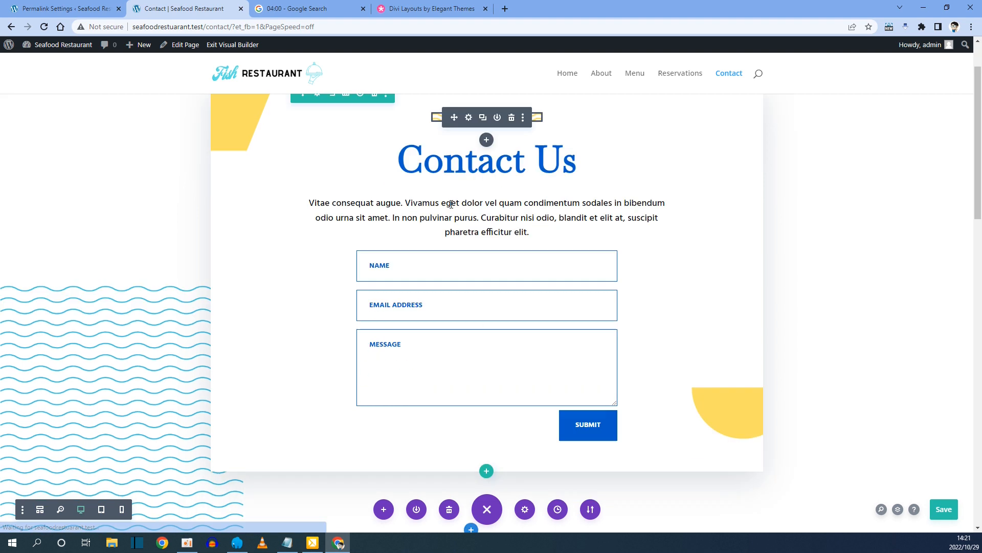
{"action": "scroll", "coordinate": [450, 208], "scroll_direction": "down", "scroll_amount": 10}
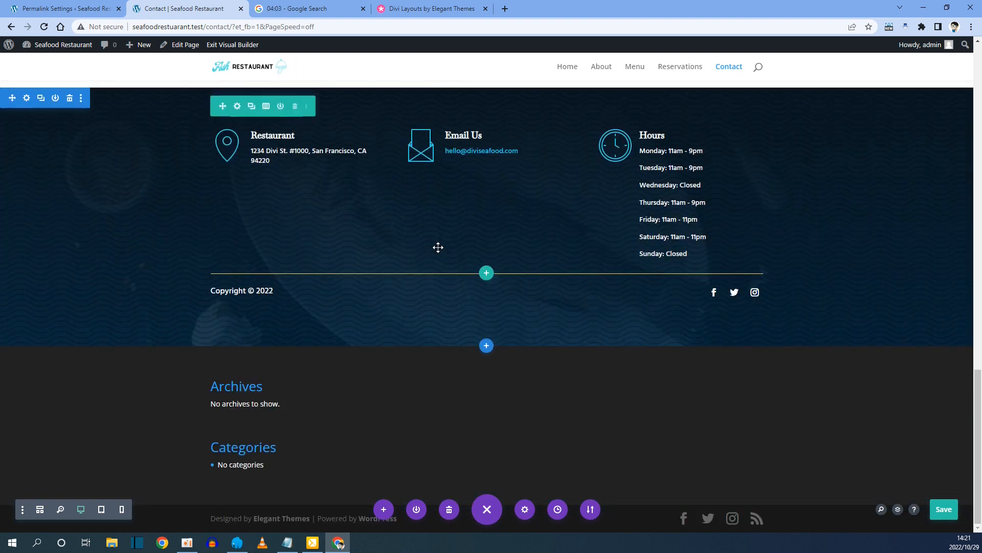
{"action": "left_click", "coordinate": [247, 44]}
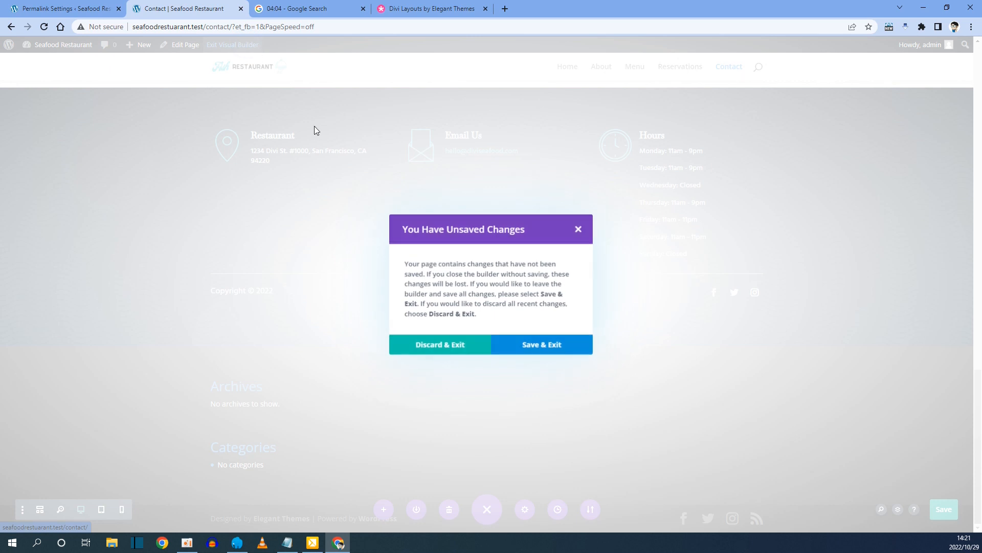
{"action": "left_click", "coordinate": [535, 341]}
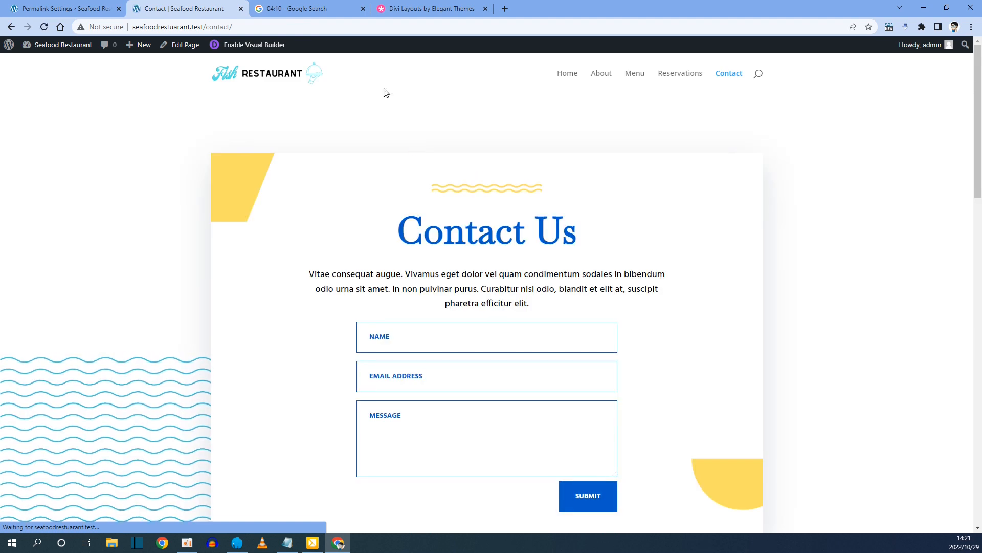
{"action": "left_click", "coordinate": [314, 6]}
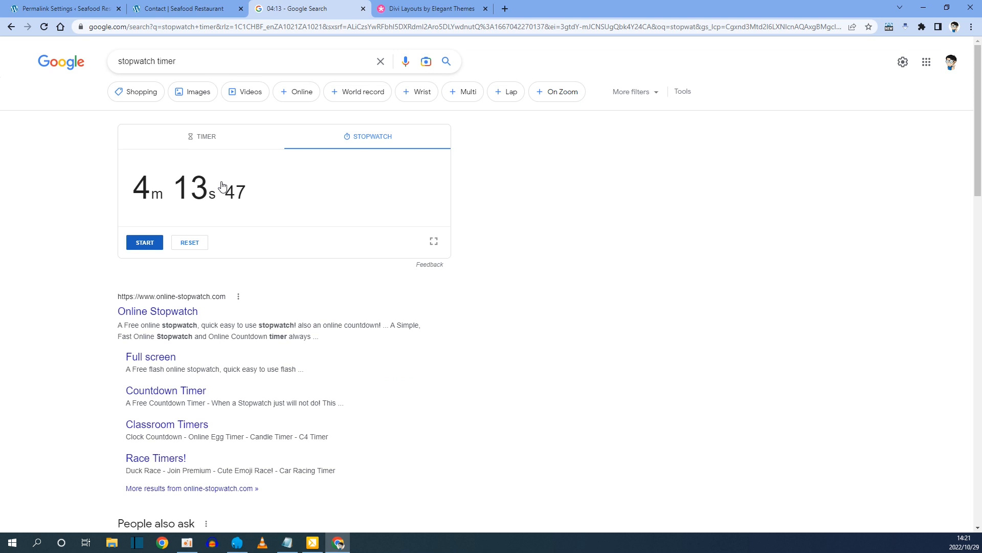
{"action": "left_click", "coordinate": [189, 7]}
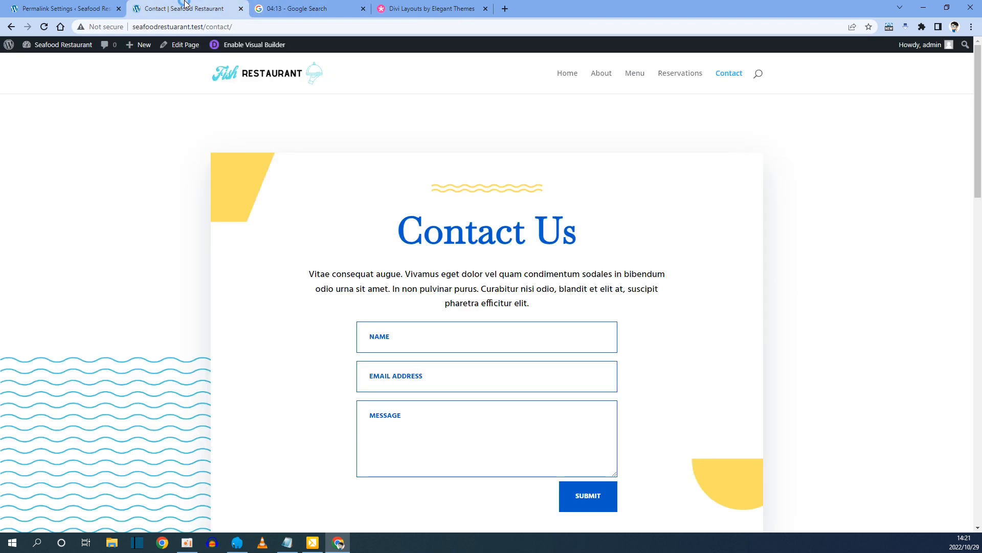
{"action": "left_click", "coordinate": [569, 75]}
Scroll through the home page, then browse the About page.
{"action": "scroll", "coordinate": [456, 212], "scroll_direction": "down", "scroll_amount": 7}
{"action": "scroll", "coordinate": [456, 212], "scroll_direction": "down", "scroll_amount": 20}
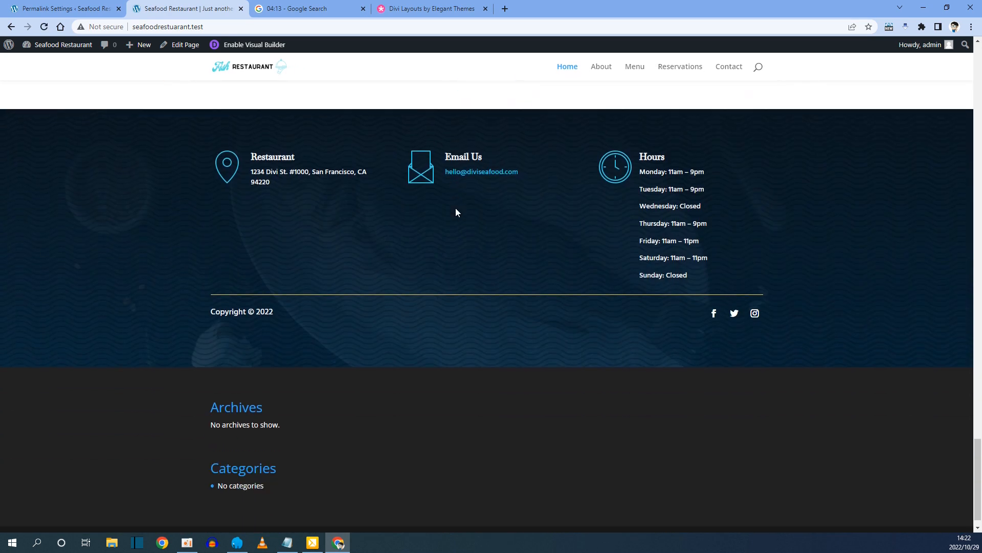
{"action": "scroll", "coordinate": [457, 212], "scroll_direction": "down", "scroll_amount": 1}
{"action": "left_click", "coordinate": [604, 68]}
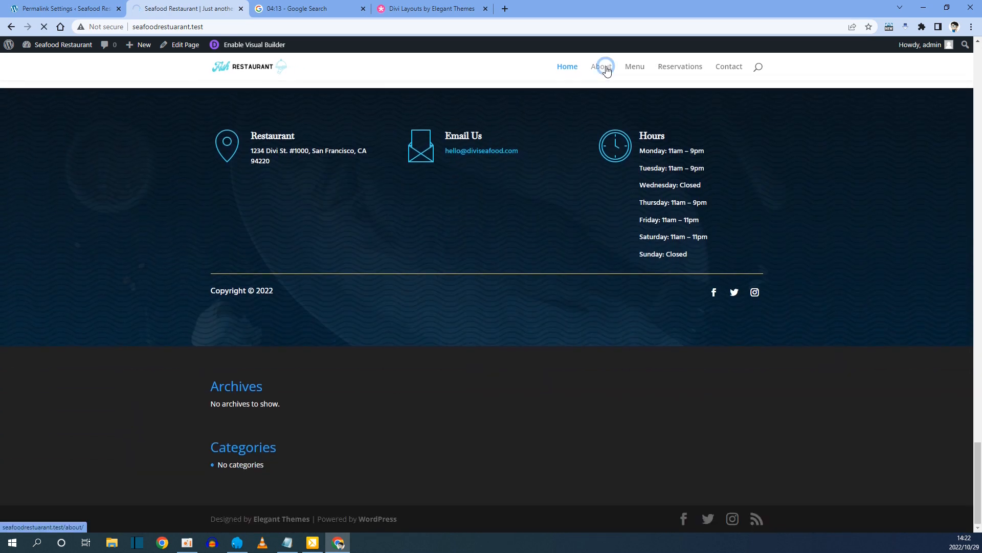
{"action": "scroll", "coordinate": [518, 138], "scroll_direction": "down", "scroll_amount": 20}
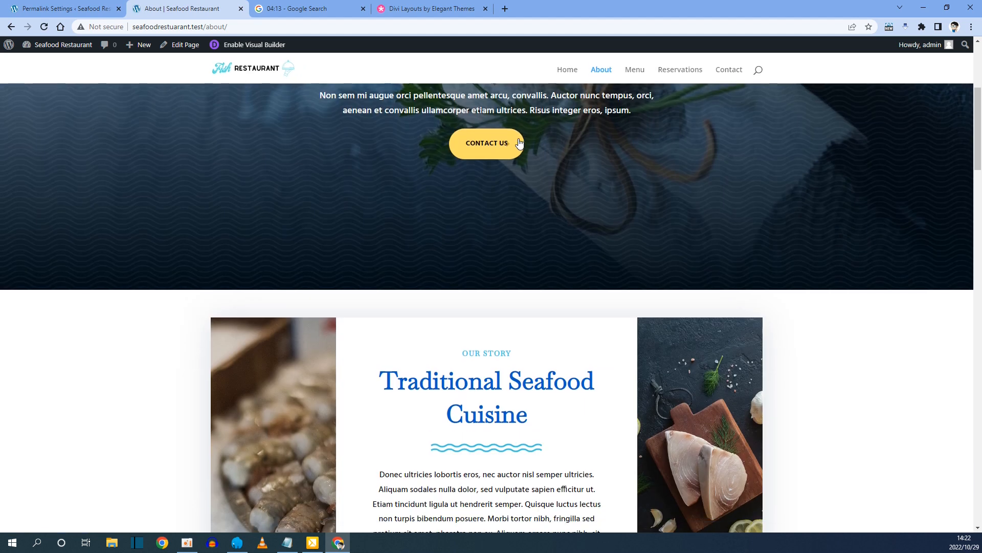
{"action": "scroll", "coordinate": [519, 138], "scroll_direction": "down", "scroll_amount": 15}
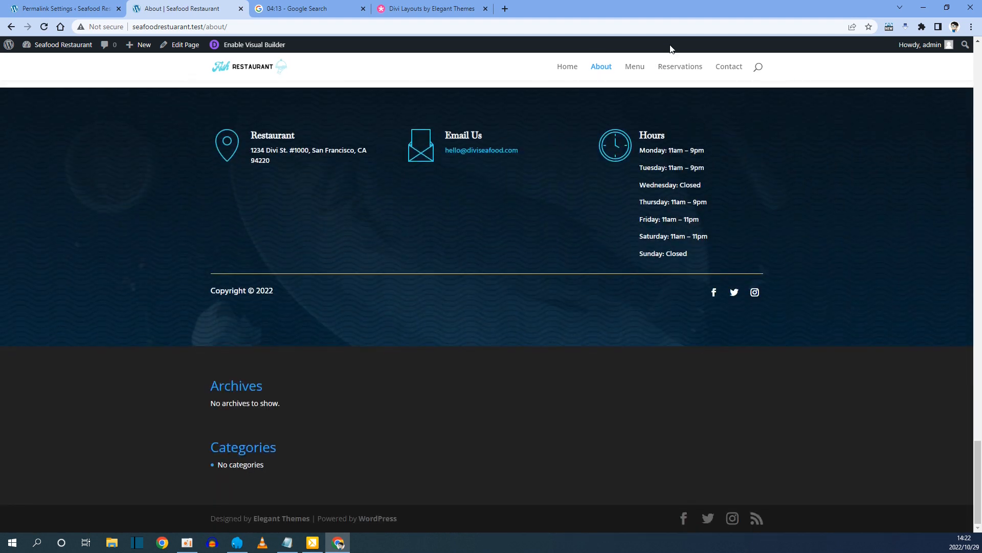
Browse the Menu and Reservations pages.
{"action": "left_click", "coordinate": [634, 68]}
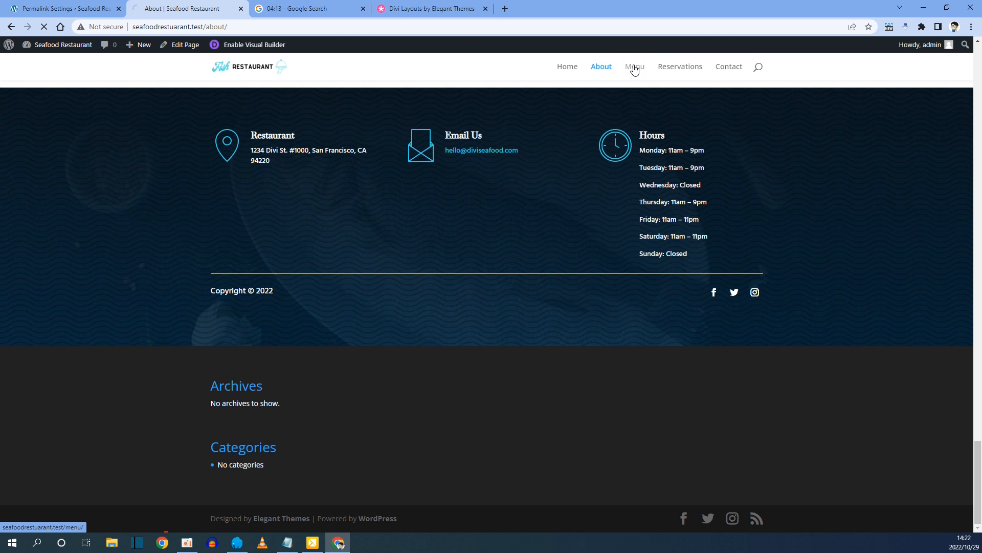
{"action": "scroll", "coordinate": [557, 121], "scroll_direction": "down", "scroll_amount": 7}
{"action": "scroll", "coordinate": [558, 124], "scroll_direction": "down", "scroll_amount": 20}
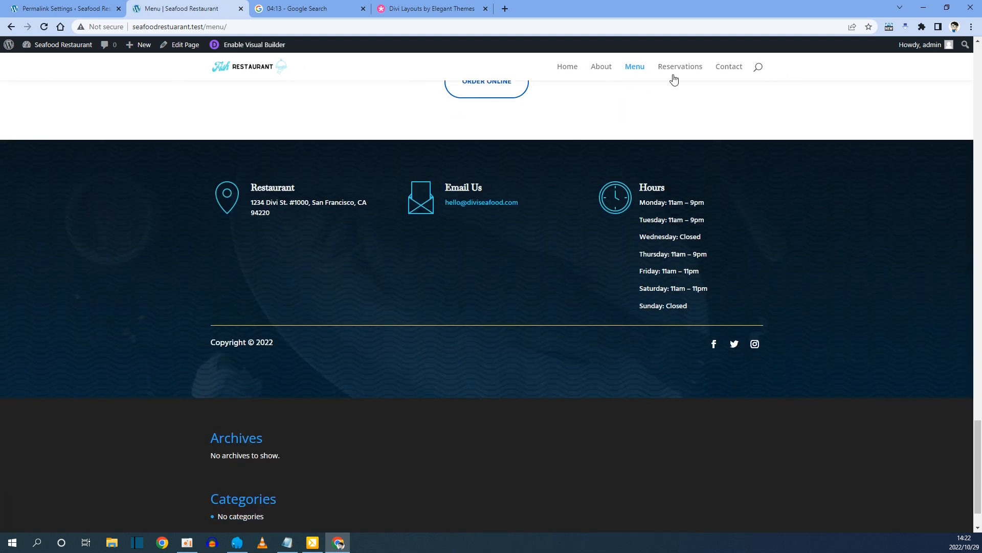
{"action": "left_click", "coordinate": [677, 68]}
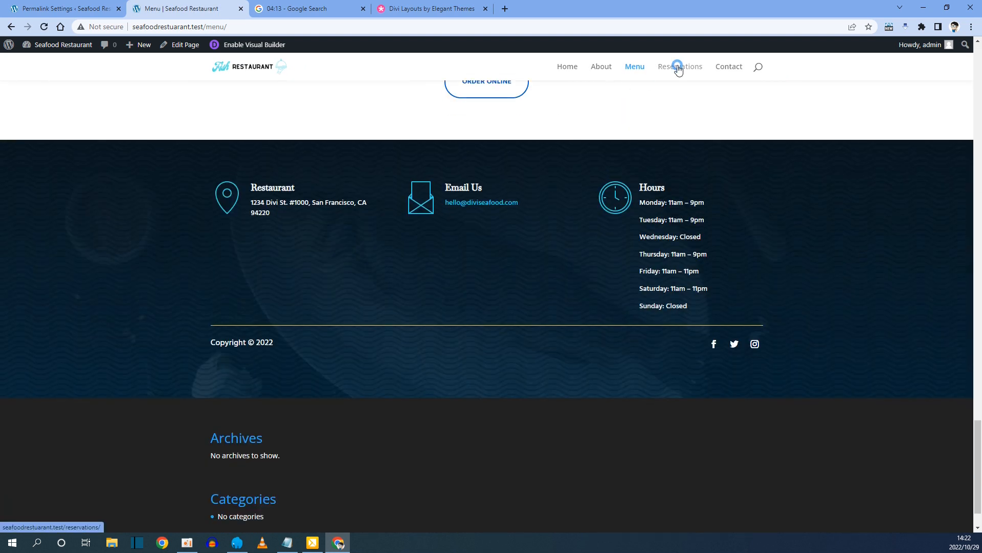
{"action": "scroll", "coordinate": [609, 128], "scroll_direction": "down", "scroll_amount": 12}
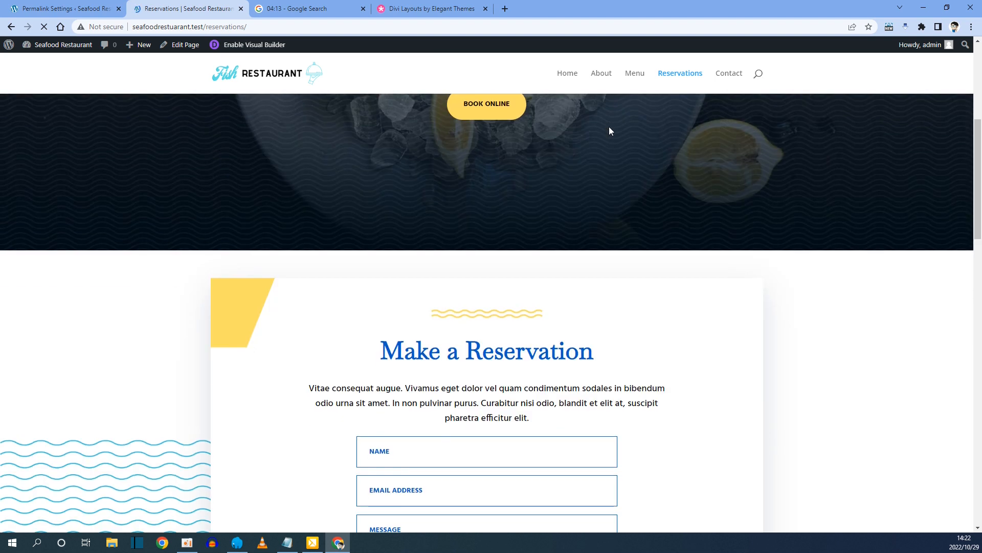
{"action": "scroll", "coordinate": [610, 127], "scroll_direction": "down", "scroll_amount": 10}
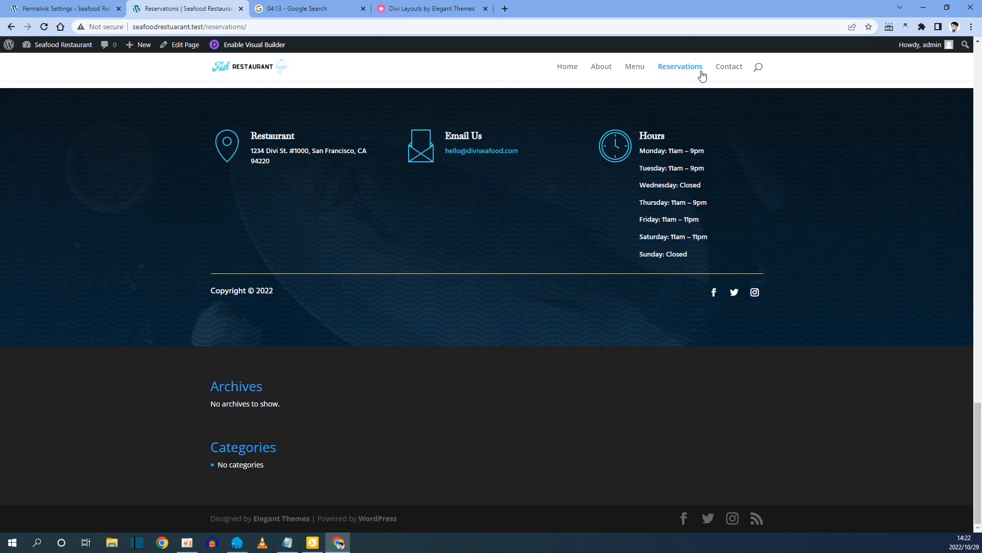
Check the Contact page, return to the home page and open its right-click menu.
{"action": "left_click", "coordinate": [719, 68]}
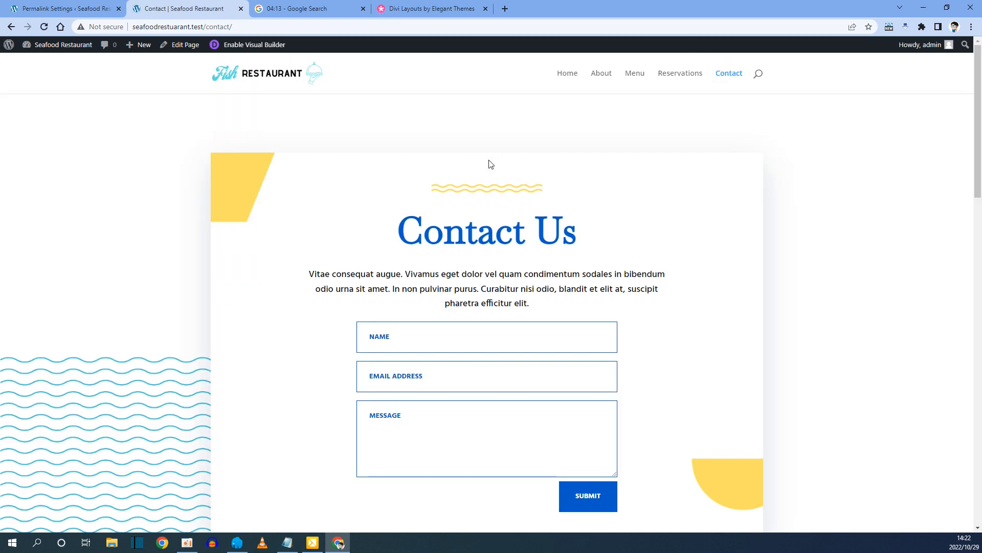
{"action": "scroll", "coordinate": [486, 163], "scroll_direction": "down", "scroll_amount": 10}
{"action": "scroll", "coordinate": [488, 163], "scroll_direction": "up", "scroll_amount": 10}
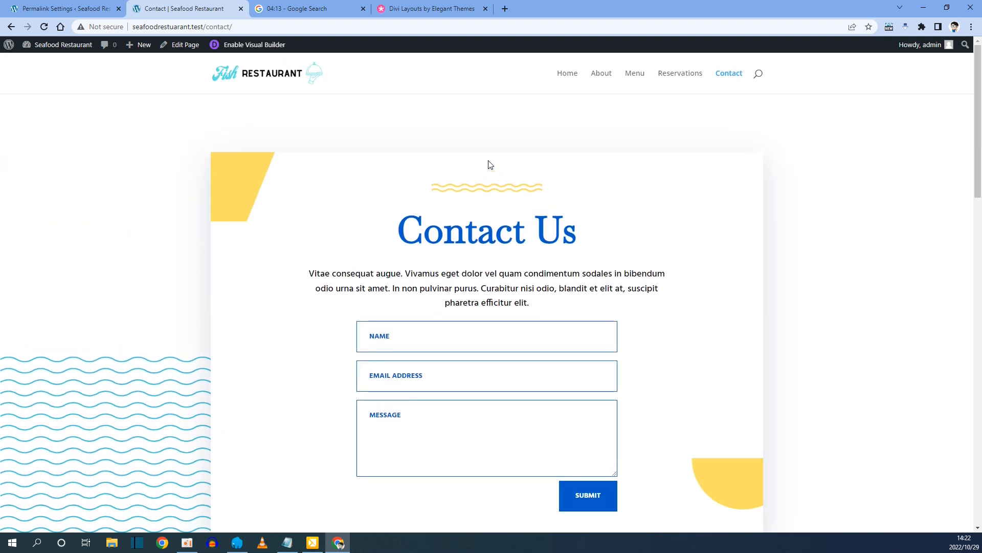
{"action": "left_click", "coordinate": [567, 73]}
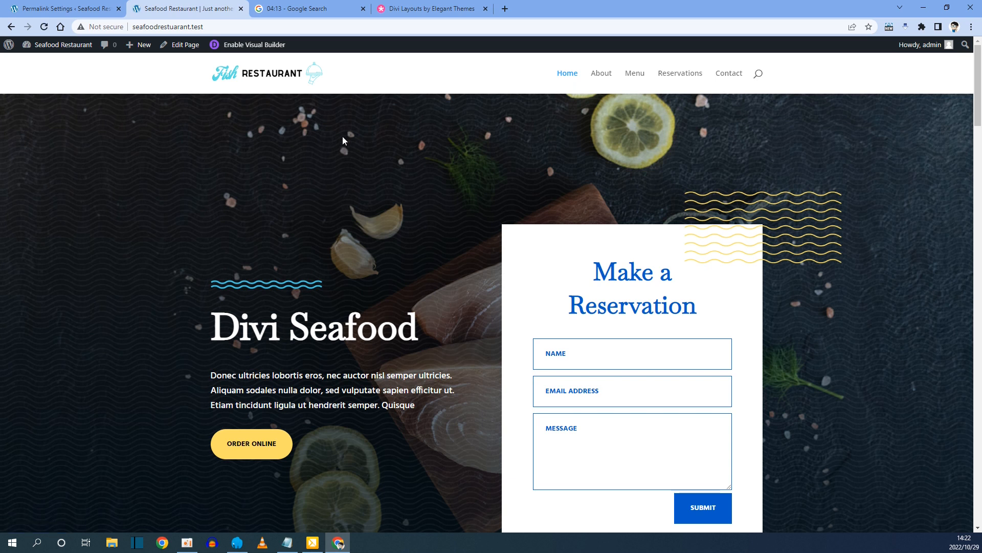
{"action": "right_click", "coordinate": [313, 149]}
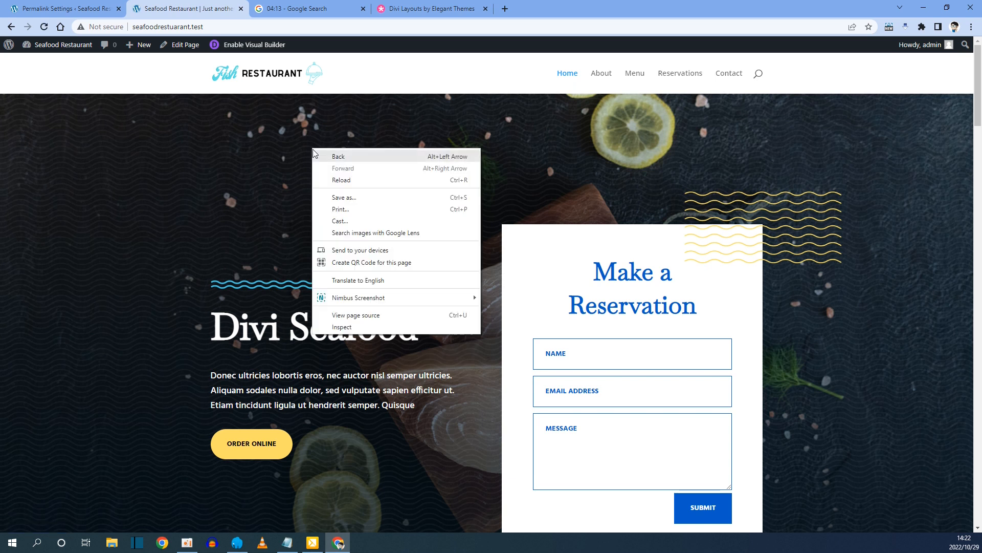
Open DevTools to preview the iPhone SE mobile layout and toggle the mobile navigation.
{"action": "left_click", "coordinate": [342, 328]}
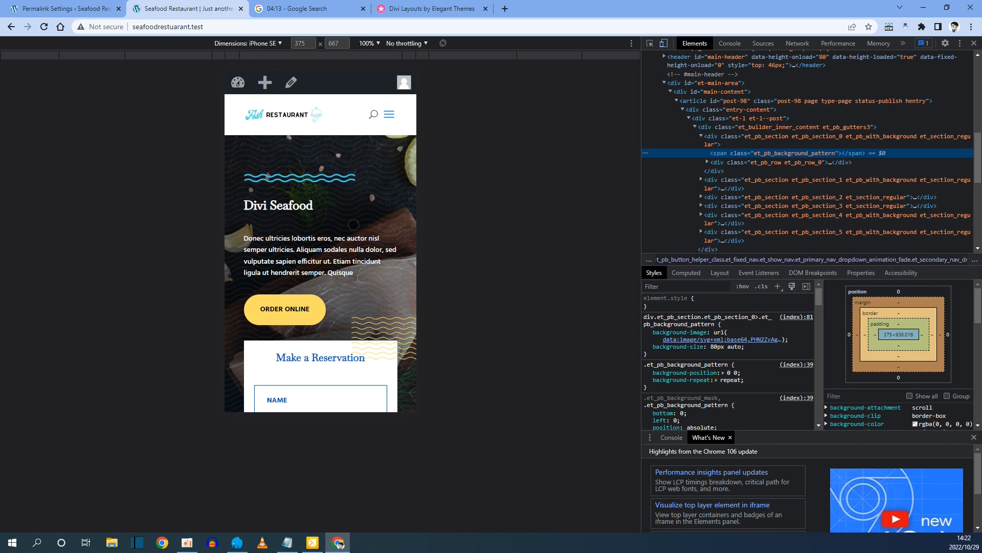
{"action": "left_click", "coordinate": [391, 114]}
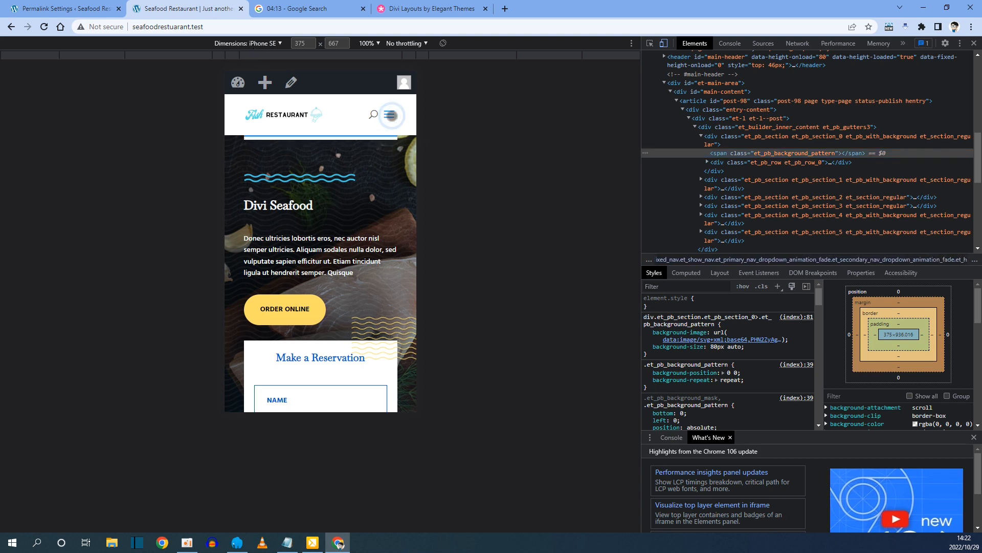
{"action": "left_click", "coordinate": [390, 115]}
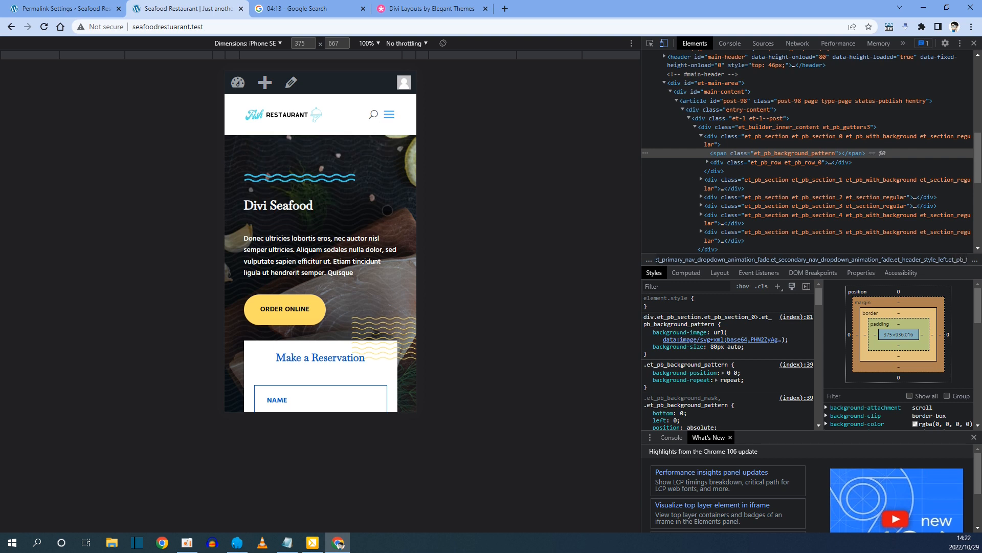
Scroll through the mobile page, then close DevTools to return to desktop width.
{"action": "scroll", "coordinate": [387, 210], "scroll_direction": "down", "scroll_amount": 5}
{"action": "scroll", "coordinate": [334, 251], "scroll_direction": "down", "scroll_amount": 7}
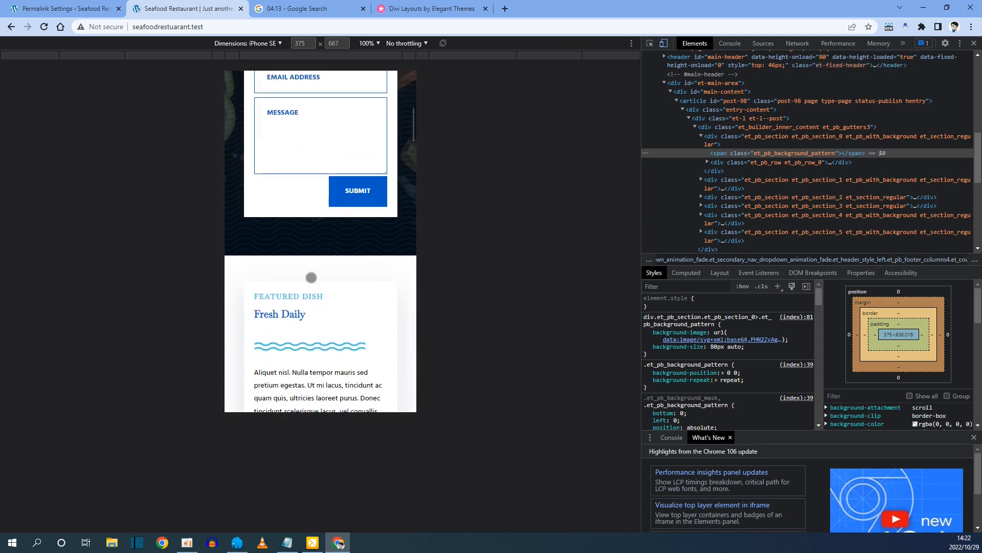
{"action": "scroll", "coordinate": [320, 301], "scroll_direction": "down", "scroll_amount": 15}
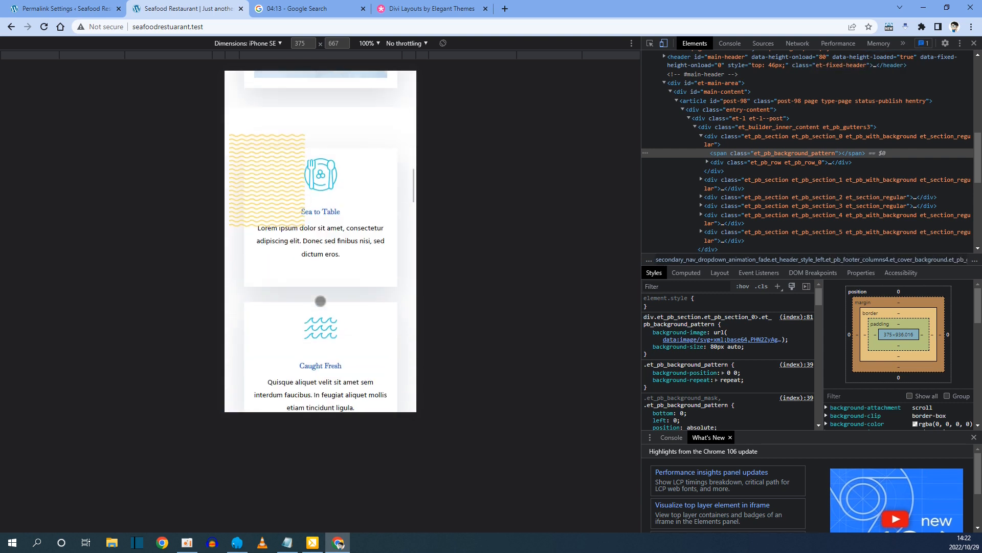
{"action": "scroll", "coordinate": [321, 301], "scroll_direction": "down", "scroll_amount": 15}
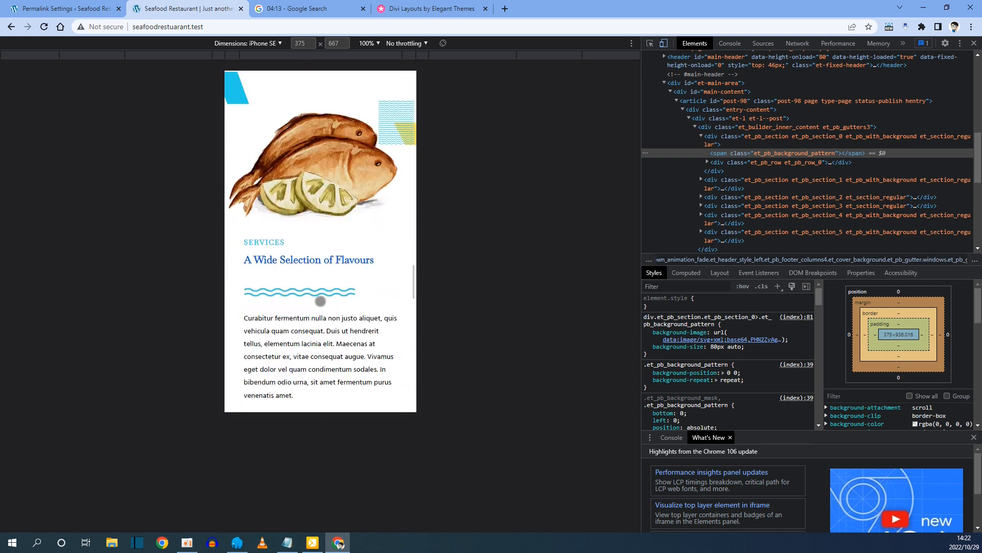
{"action": "scroll", "coordinate": [320, 300], "scroll_direction": "down", "scroll_amount": 3}
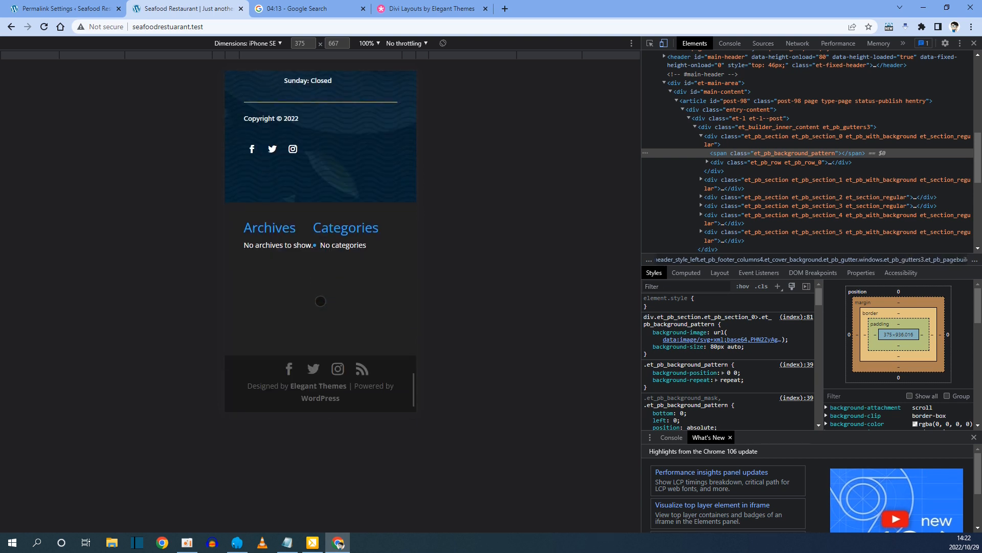
{"action": "scroll", "coordinate": [321, 301], "scroll_direction": "up", "scroll_amount": 15}
{"action": "scroll", "coordinate": [320, 301], "scroll_direction": "up", "scroll_amount": 10}
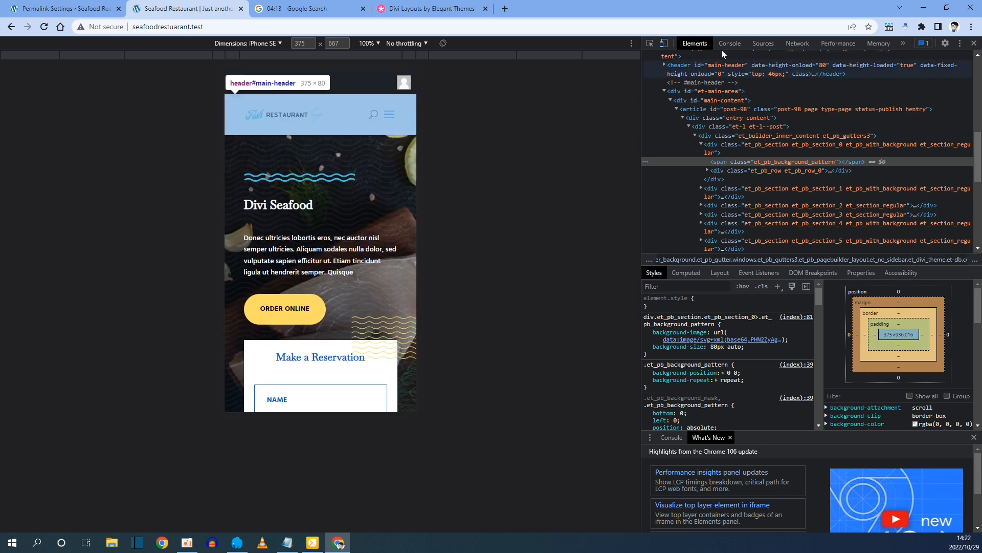
{"action": "left_click", "coordinate": [975, 46]}
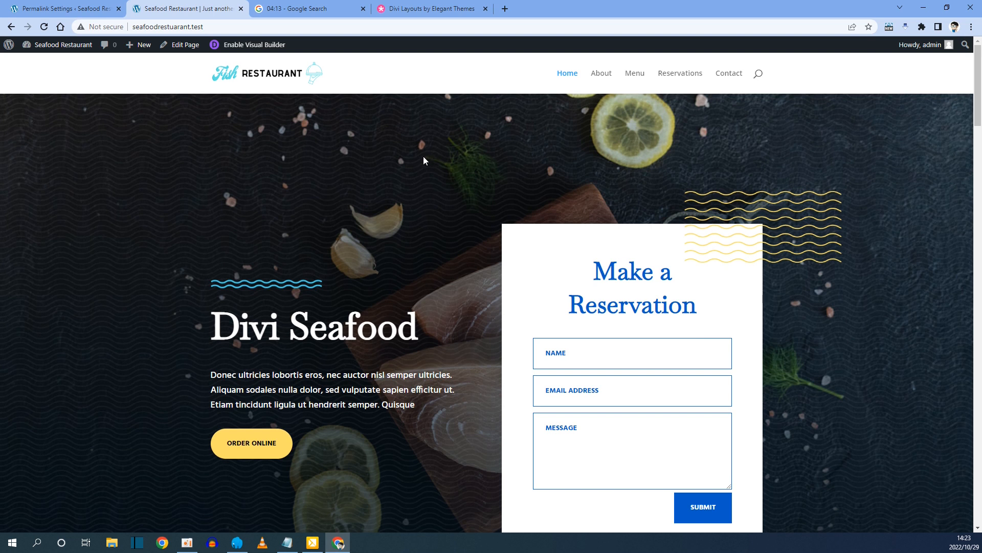
Return to the top of the Seafood Restaurant homepage and enable the Divi Visual Builder.
{"action": "scroll", "coordinate": [359, 197], "scroll_direction": "down", "scroll_amount": 2}
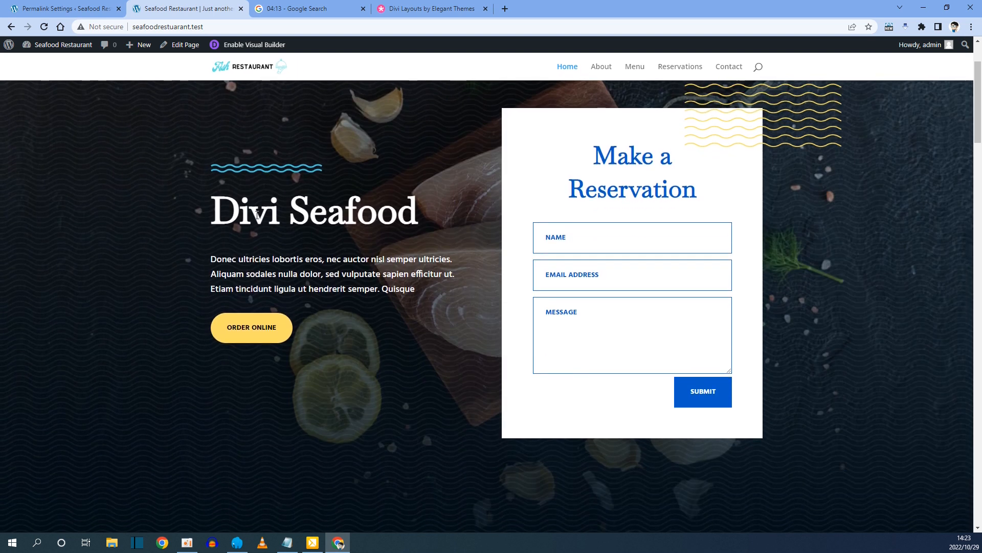
{"action": "scroll", "coordinate": [333, 295], "scroll_direction": "down", "scroll_amount": 8}
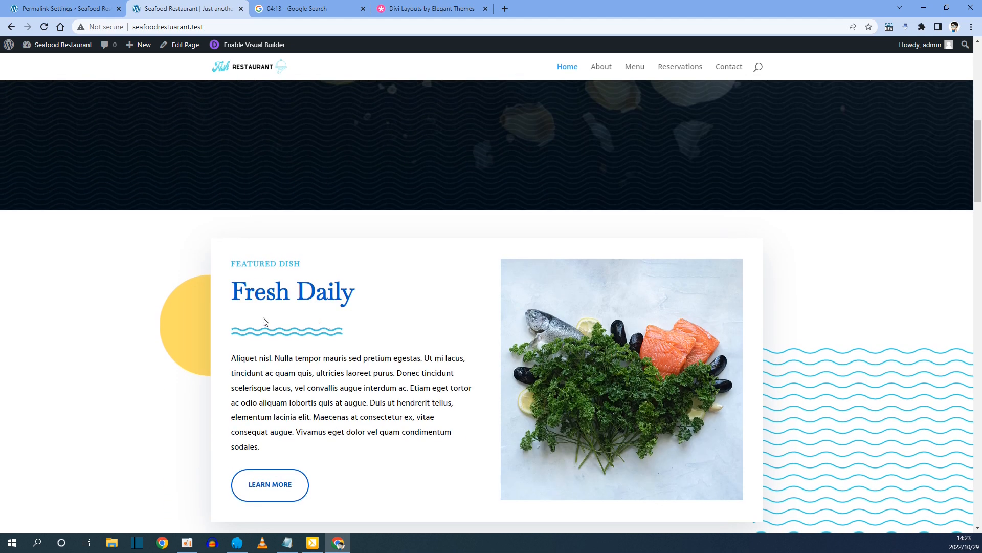
{"action": "scroll", "coordinate": [305, 255], "scroll_direction": "up", "scroll_amount": 8}
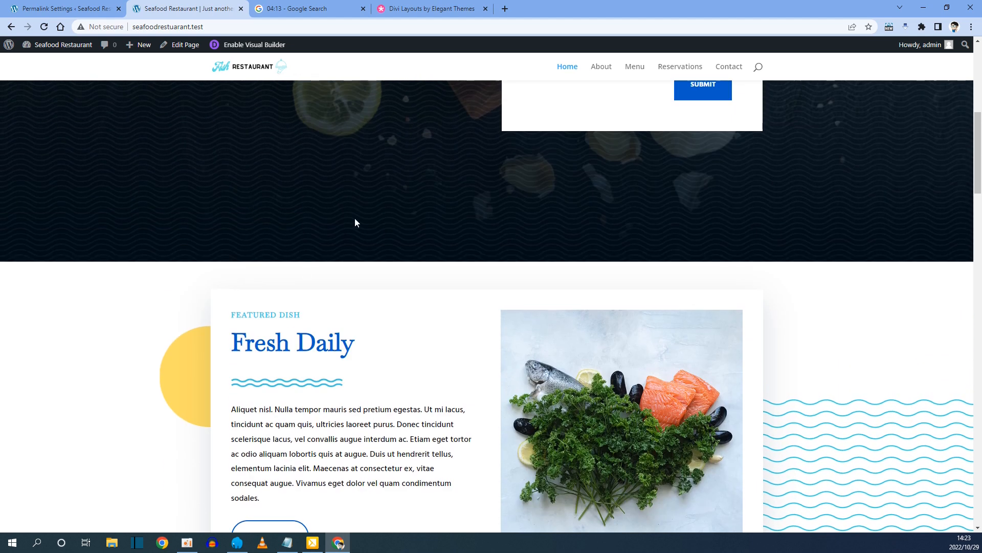
{"action": "scroll", "coordinate": [349, 234], "scroll_direction": "up", "scroll_amount": 3}
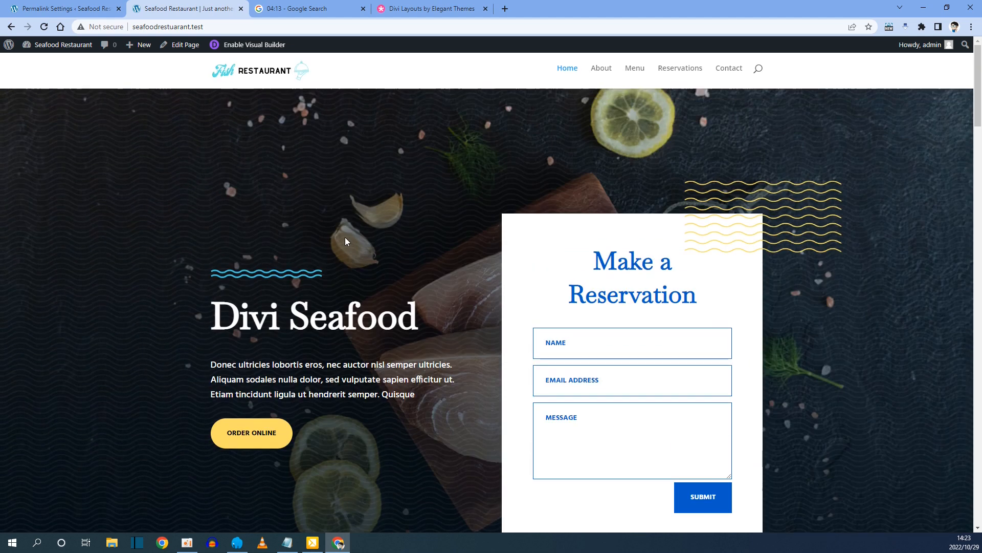
{"action": "left_click", "coordinate": [255, 46]}
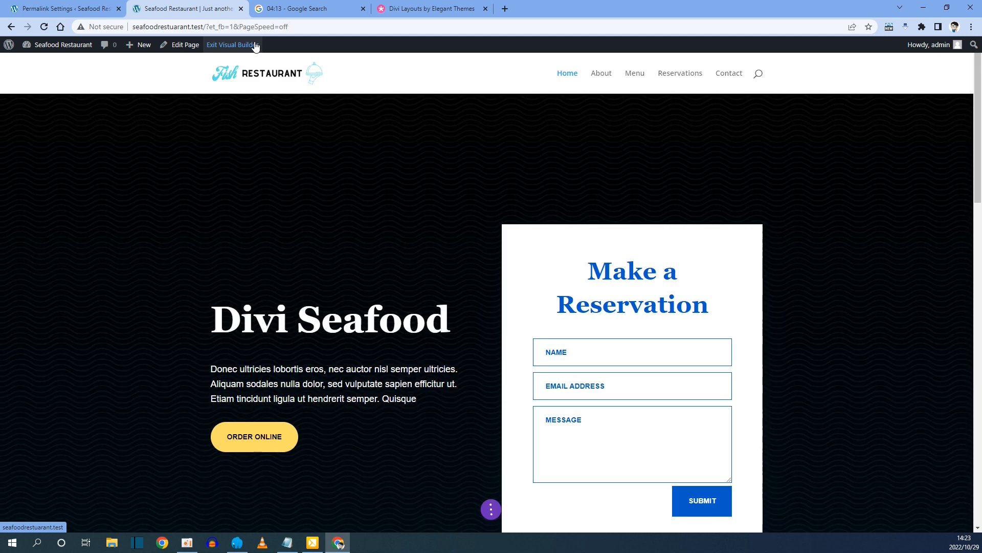
{"action": "scroll", "coordinate": [356, 174], "scroll_direction": "down", "scroll_amount": 1}
{"action": "scroll", "coordinate": [354, 173], "scroll_direction": "down", "scroll_amount": 1}
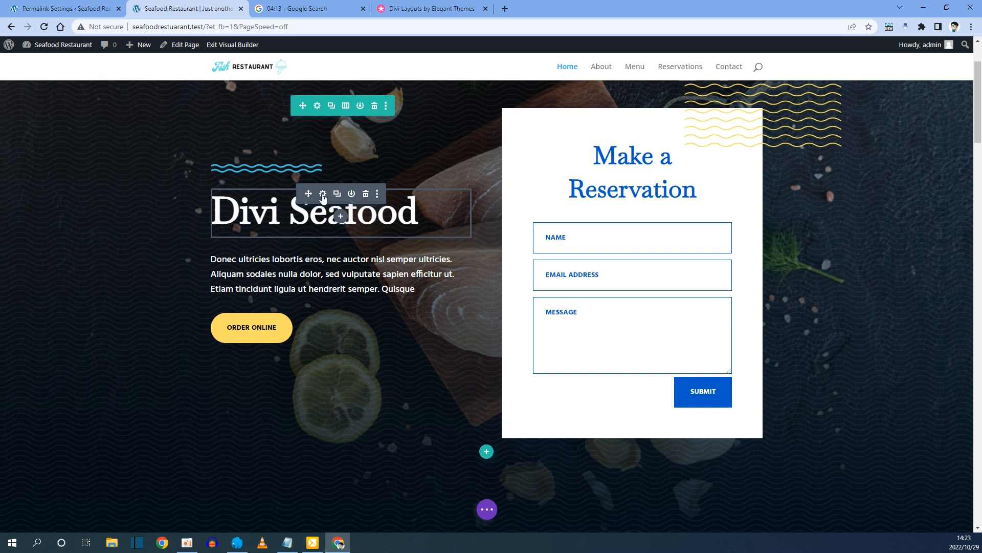
{"action": "left_click", "coordinate": [322, 194]}
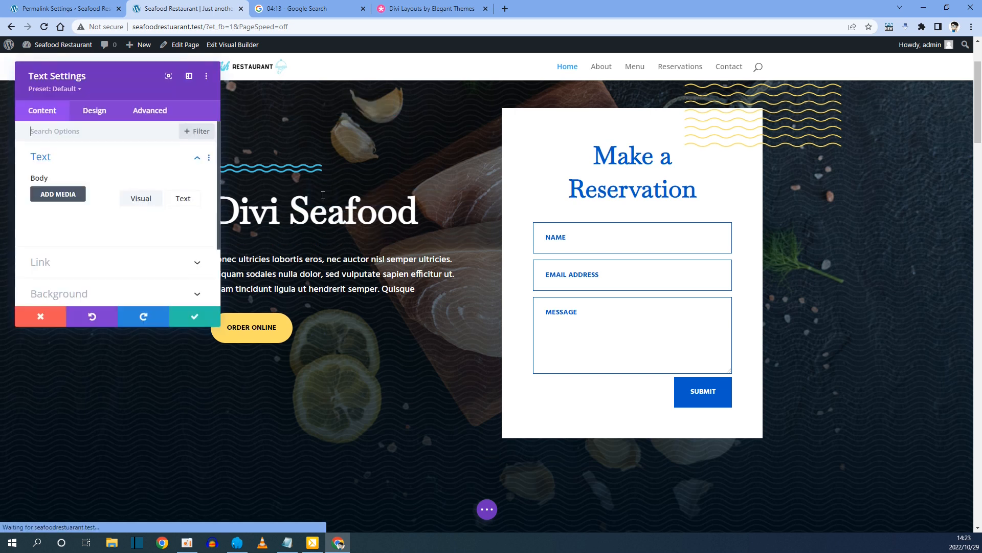
{"action": "left_click_drag", "start_coordinate": [145, 276], "coordinate": [36, 279]}
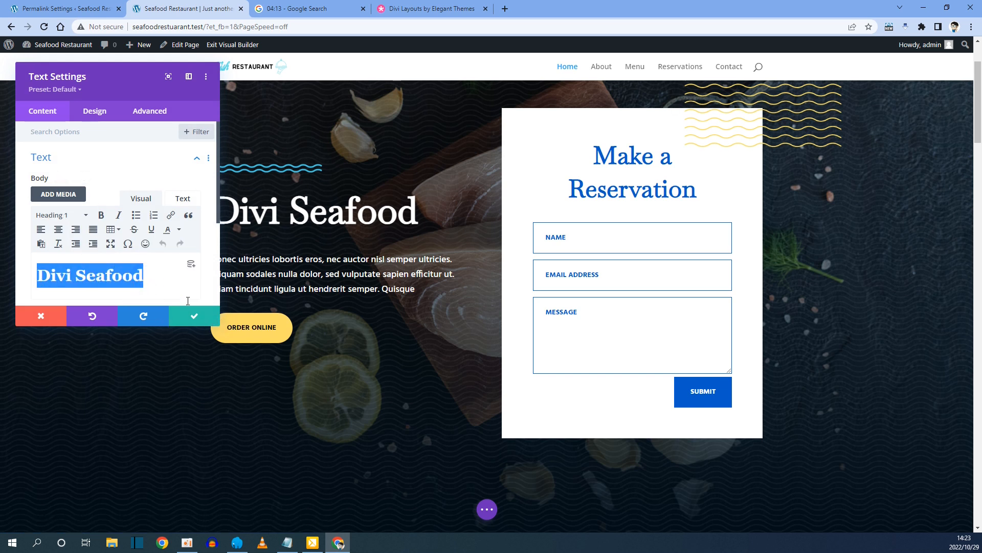
{"action": "left_click", "coordinate": [97, 113]}
{"action": "scroll", "coordinate": [77, 182], "scroll_direction": "down", "scroll_amount": 1}
{"action": "scroll", "coordinate": [79, 175], "scroll_direction": "up", "scroll_amount": 1}
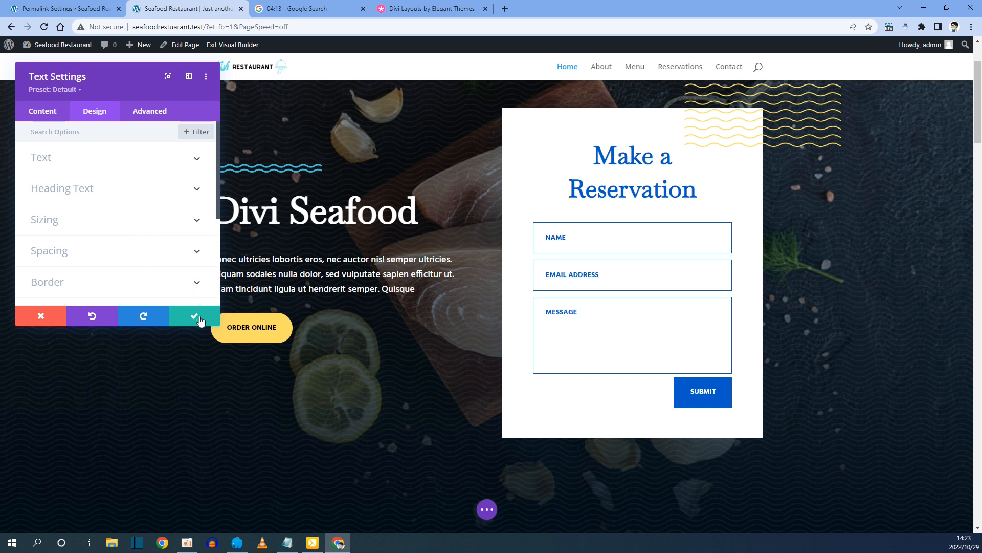
{"action": "left_click", "coordinate": [193, 319]}
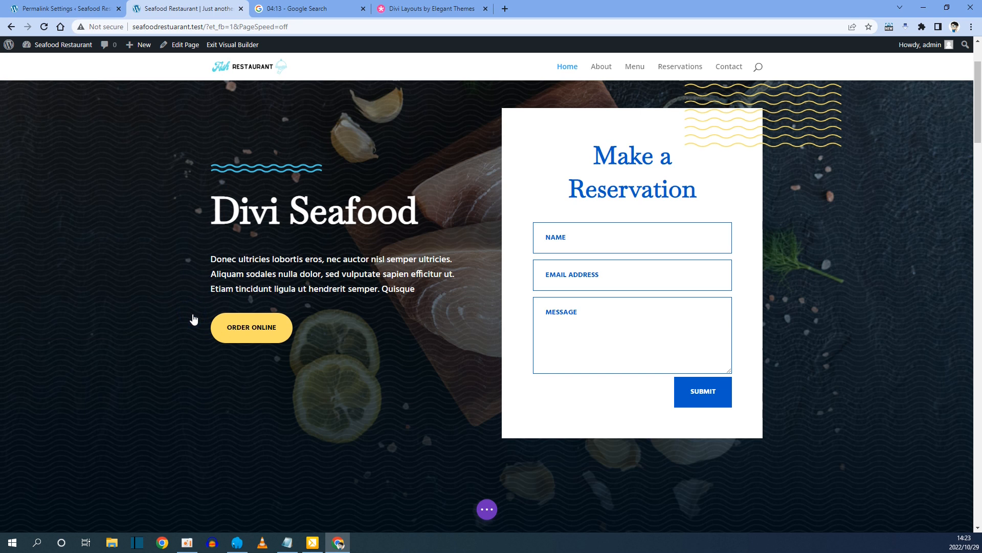
{"action": "left_click", "coordinate": [310, 212]}
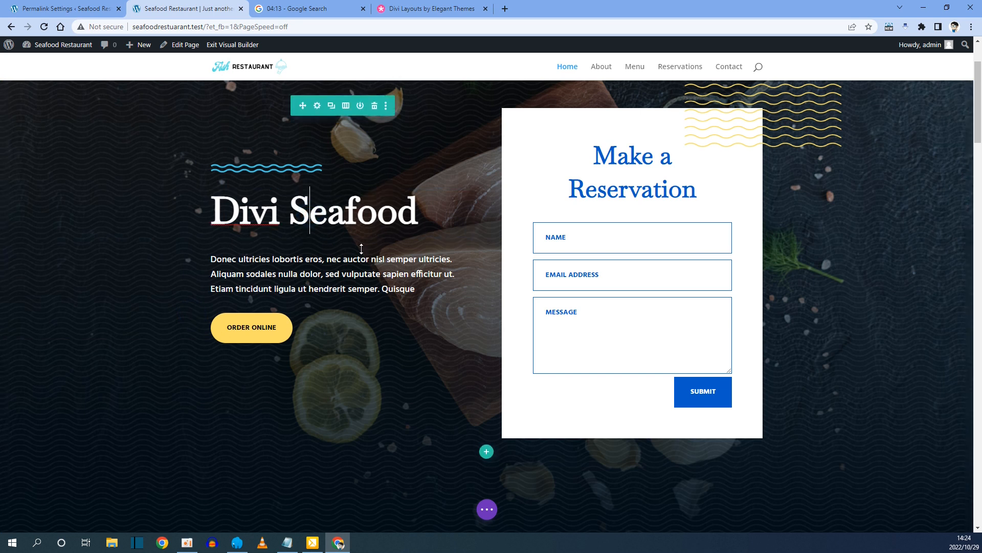
Replace the Divi Seafood heading with 'Fish Restaurant', fixing the 'Reastaurant' typo.
{"action": "triple_click", "coordinate": [402, 212]}
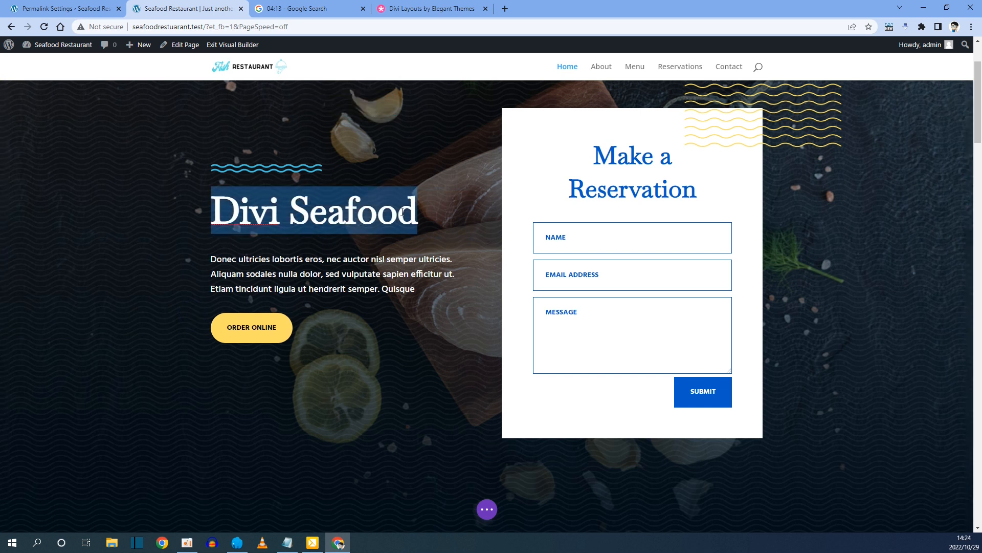
{"action": "type", "text": "Fish "}
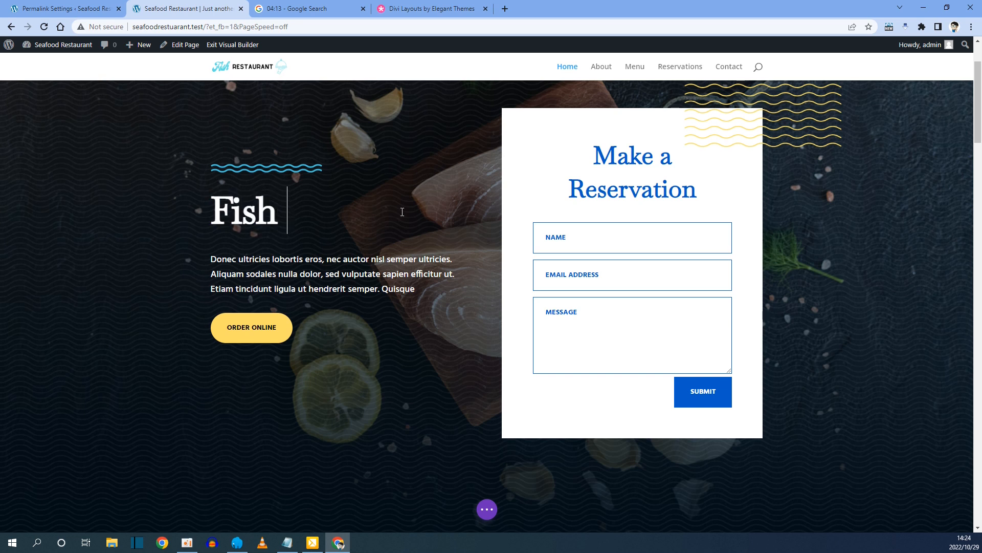
{"action": "type", "text": "Reastaurant"}
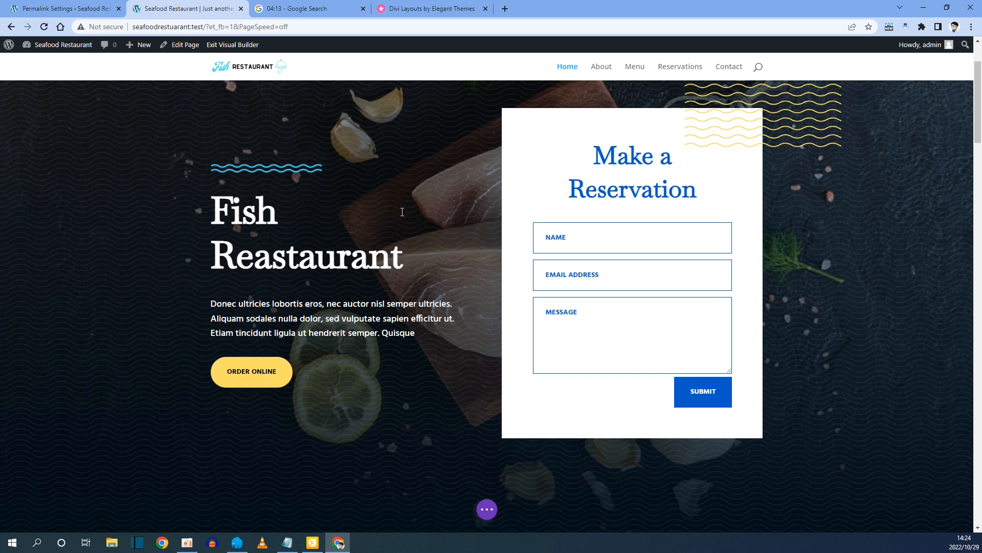
{"action": "key", "text": "Left"}
{"action": "key", "text": "Right"}
{"action": "key", "text": "Delete"}
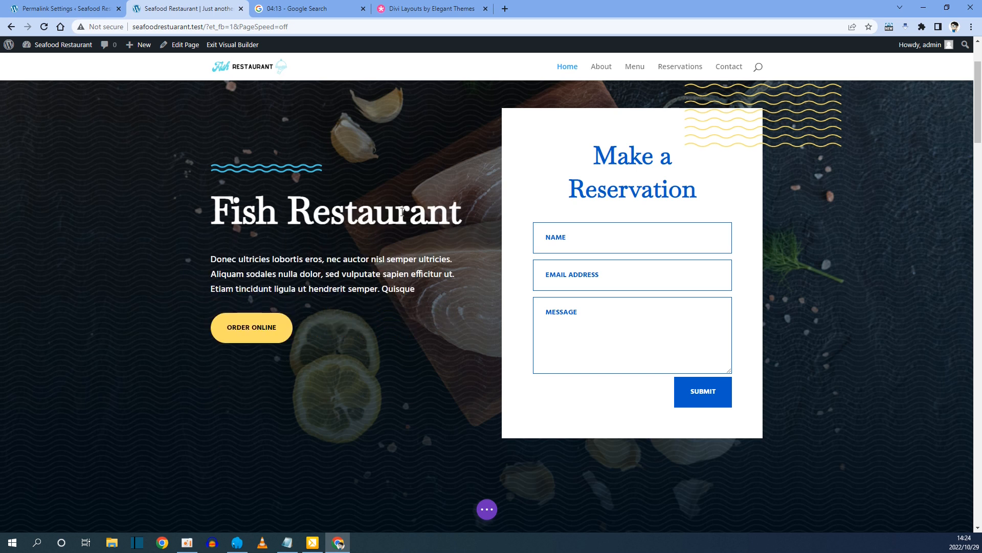
{"action": "mouse_move", "coordinate": [323, 319]}
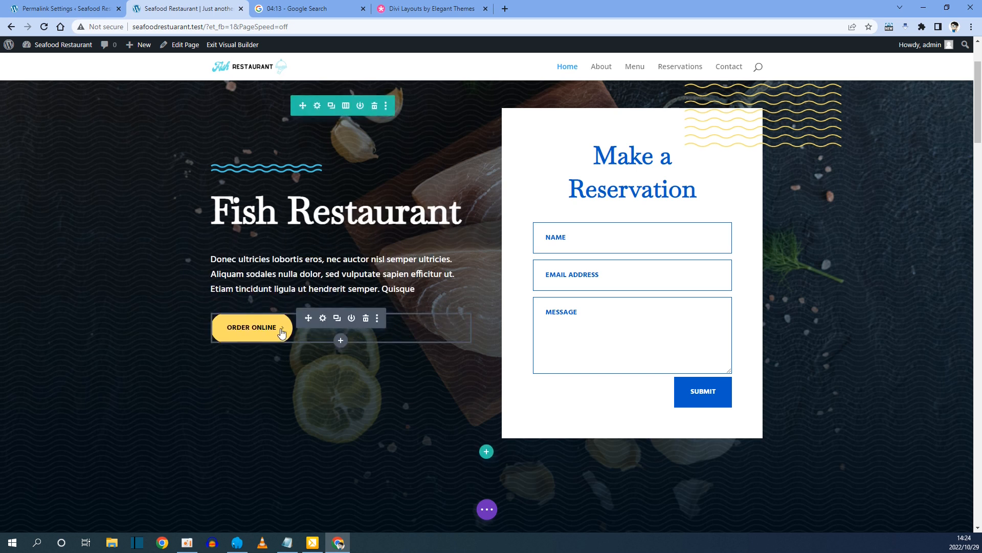
{"action": "left_click", "coordinate": [323, 318]}
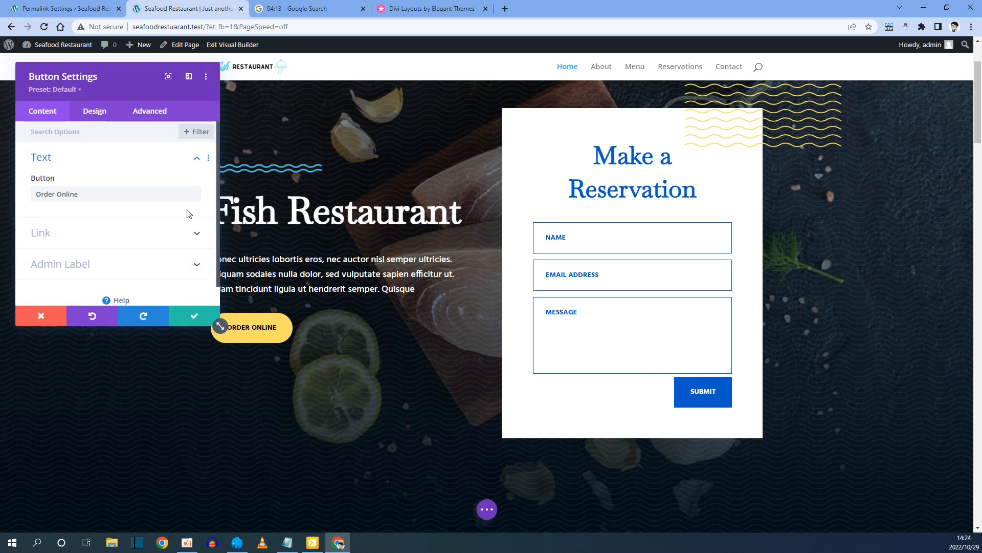
{"action": "left_click", "coordinate": [84, 197]}
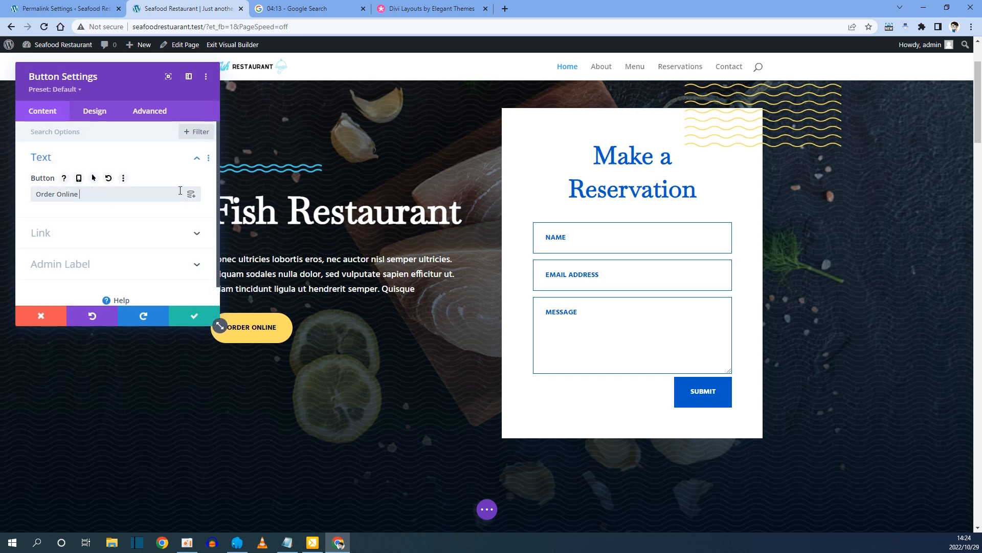
{"action": "type", "text": "Now"}
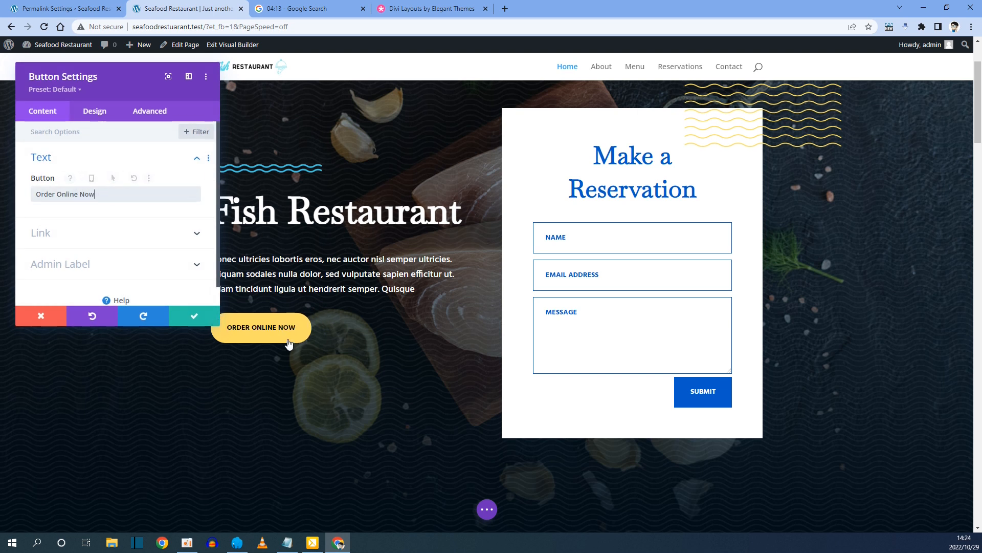
{"action": "left_click", "coordinate": [102, 118]}
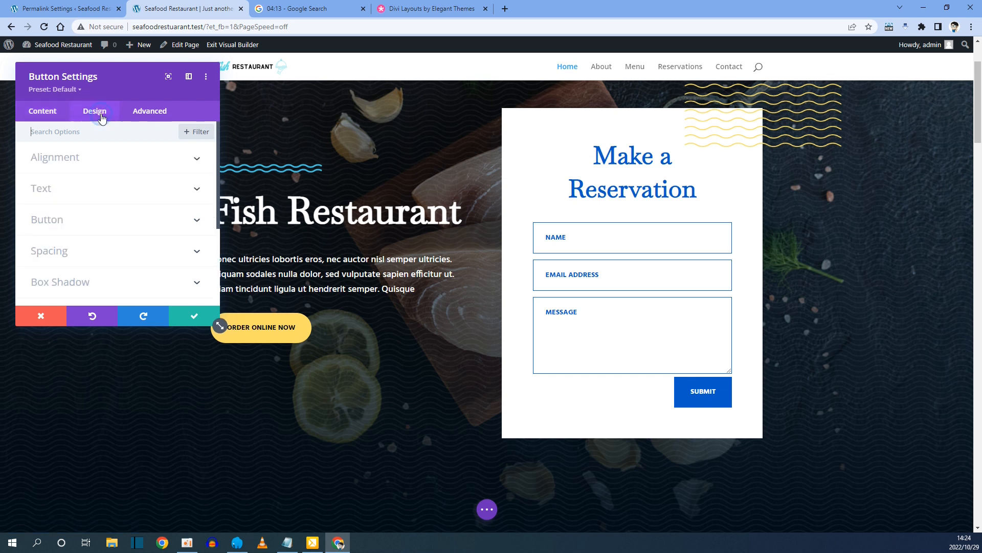
{"action": "left_click", "coordinate": [58, 156]}
{"action": "left_click", "coordinate": [117, 197]}
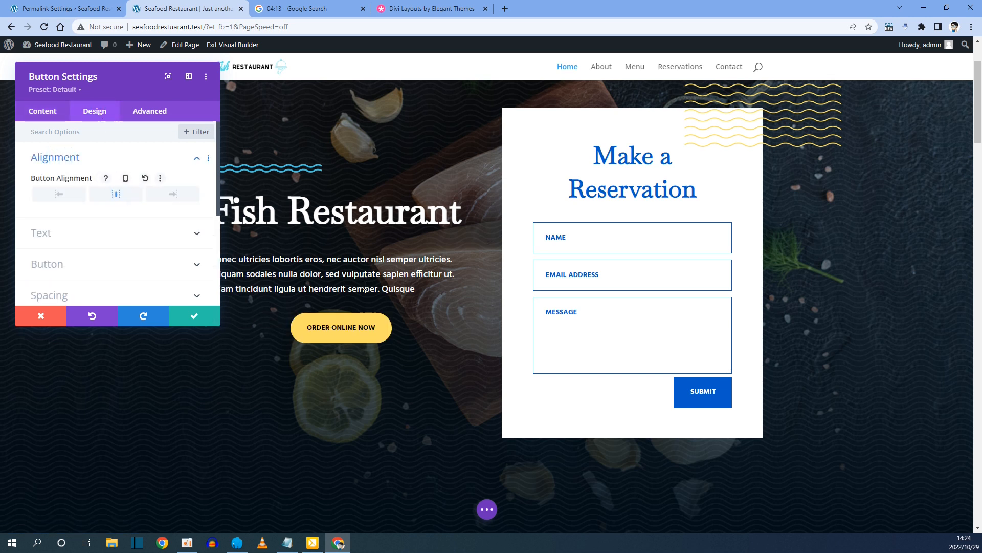
{"action": "left_click", "coordinate": [60, 269]}
{"action": "scroll", "coordinate": [62, 230], "scroll_direction": "down", "scroll_amount": 4}
{"action": "scroll", "coordinate": [48, 180], "scroll_direction": "up", "scroll_amount": 2}
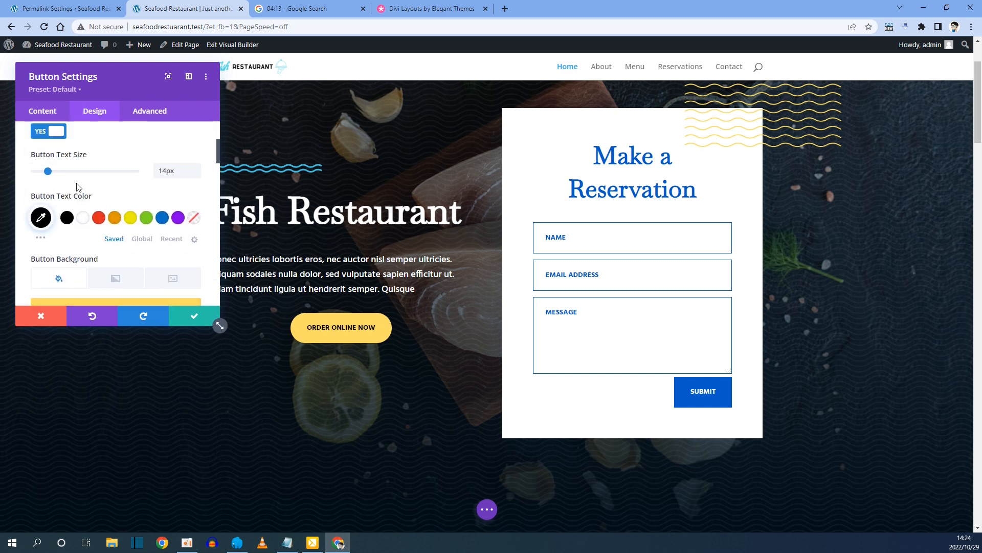
{"action": "left_click_drag", "start_coordinate": [48, 174], "coordinate": [61, 174]}
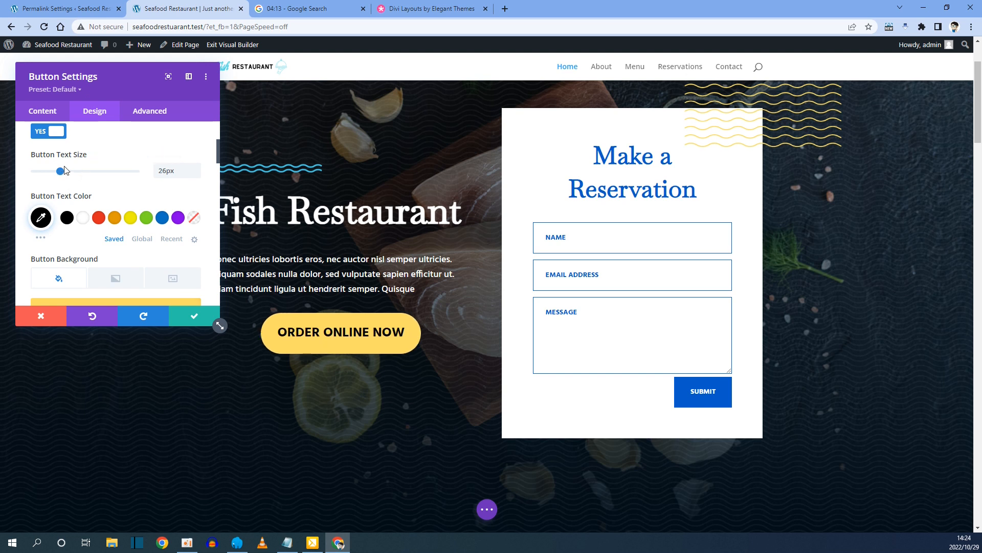
{"action": "scroll", "coordinate": [56, 174], "scroll_direction": "down", "scroll_amount": 1}
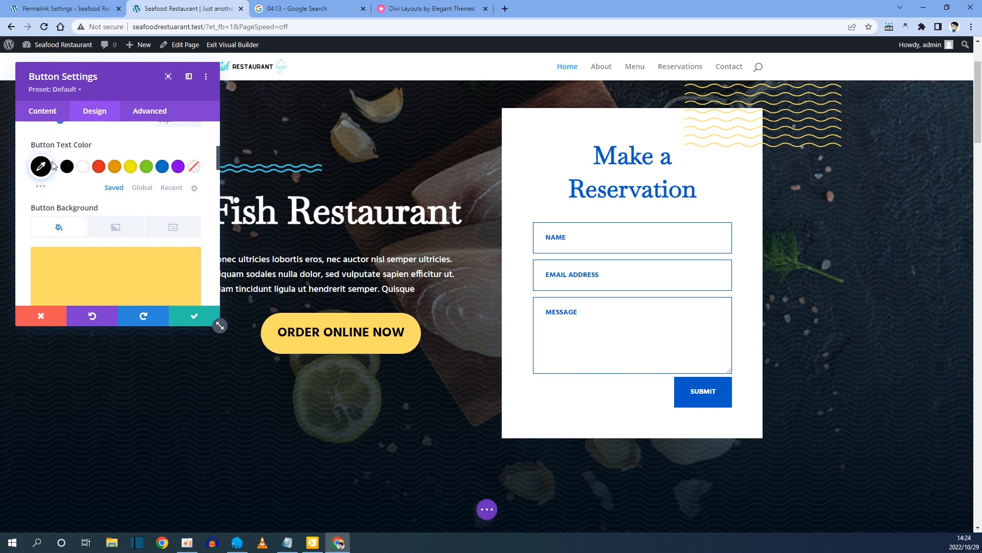
{"action": "left_click", "coordinate": [84, 169]}
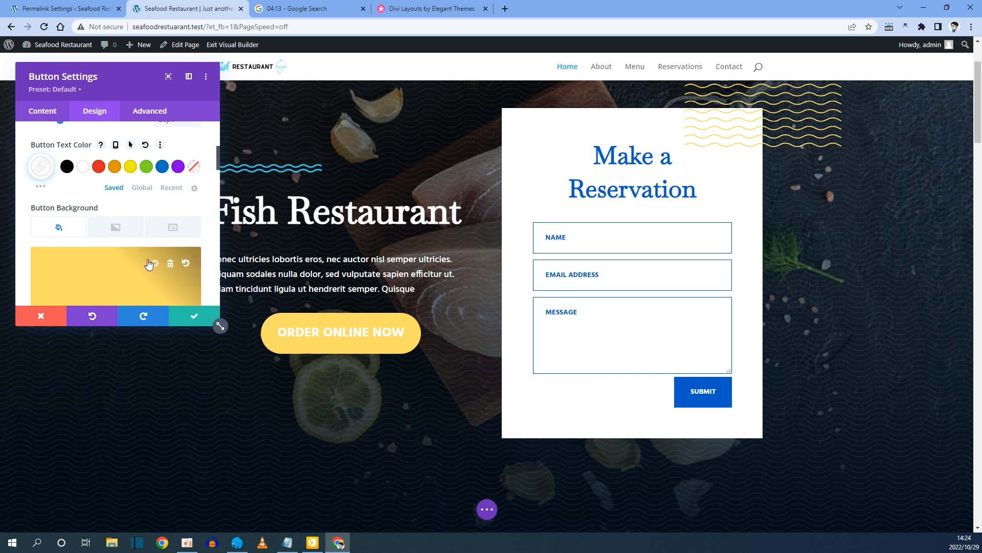
{"action": "scroll", "coordinate": [145, 255], "scroll_direction": "down", "scroll_amount": 2}
{"action": "left_click", "coordinate": [98, 257]}
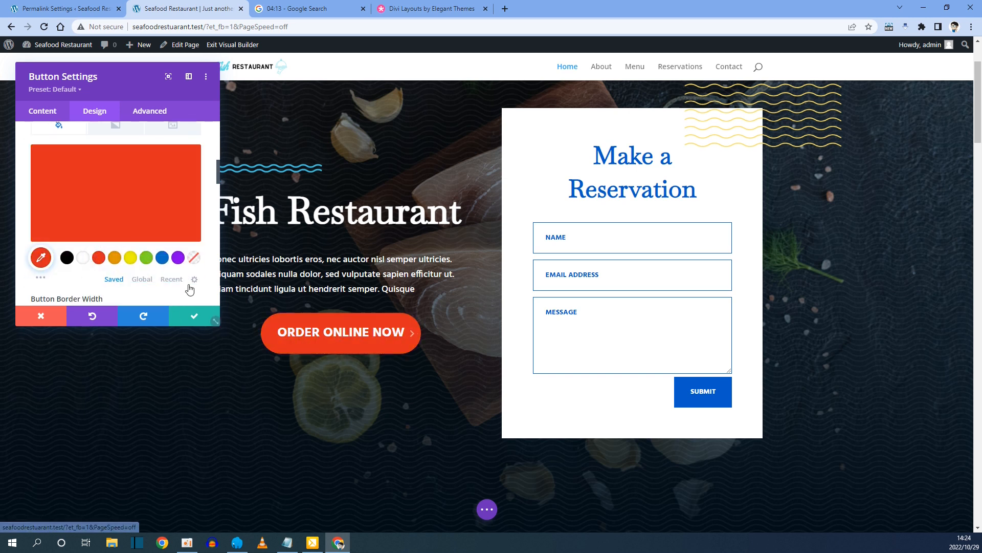
{"action": "scroll", "coordinate": [131, 263], "scroll_direction": "up", "scroll_amount": 3}
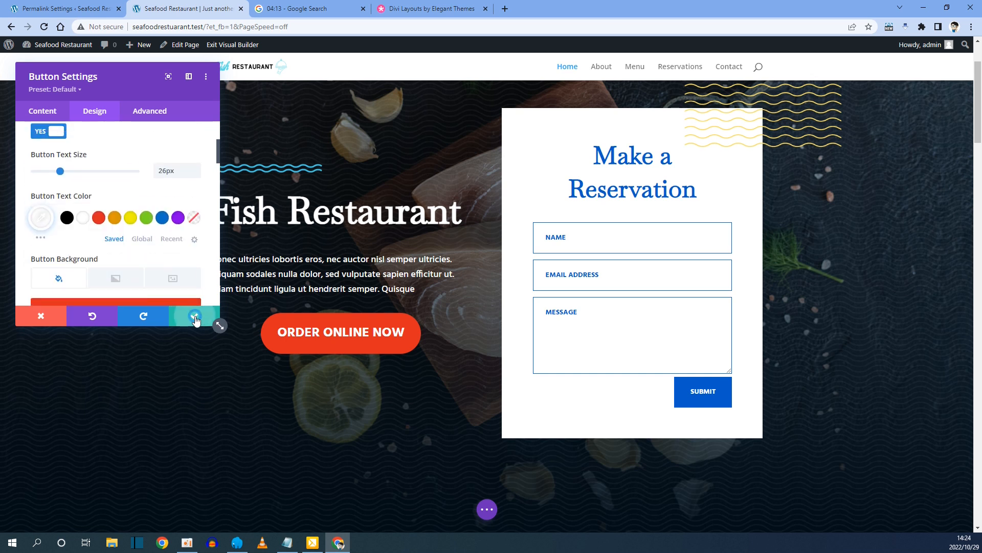
{"action": "left_click", "coordinate": [191, 316]}
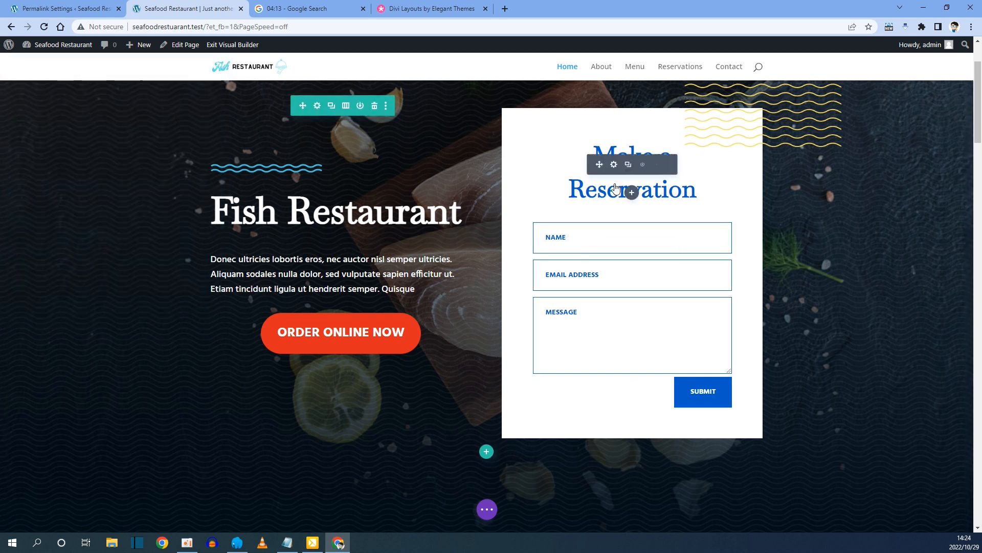
Enter the site owner's e-mail address as the reservation form's recipient and save.
{"action": "left_click", "coordinate": [614, 248]}
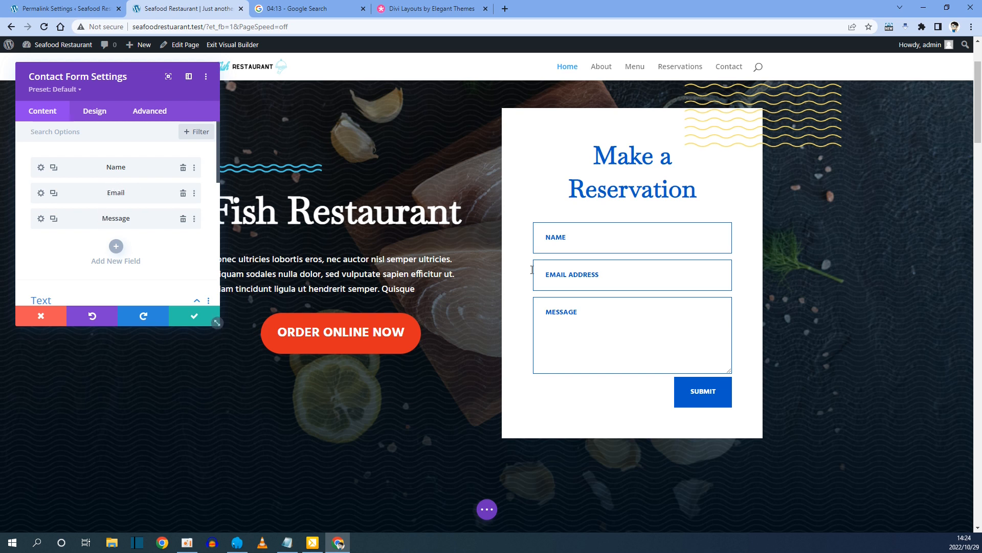
{"action": "scroll", "coordinate": [124, 199], "scroll_direction": "down", "scroll_amount": 5}
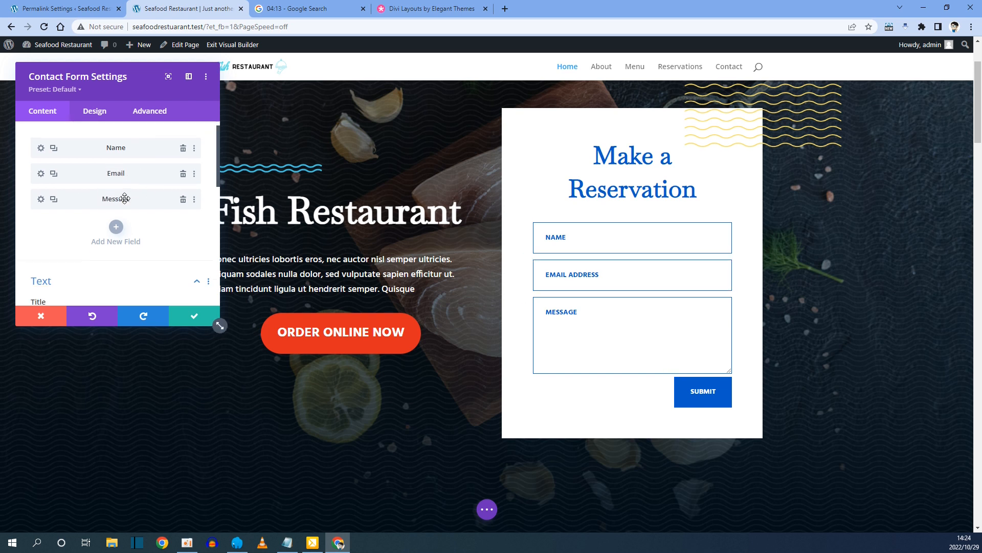
{"action": "scroll", "coordinate": [124, 202], "scroll_direction": "down", "scroll_amount": 2}
{"action": "left_click", "coordinate": [109, 202]}
{"action": "left_click", "coordinate": [61, 169]}
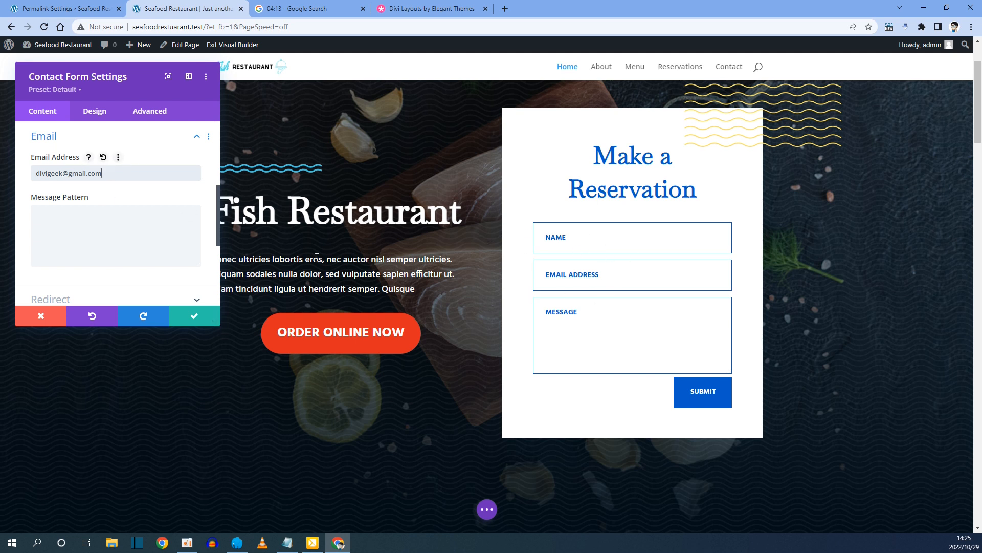
{"action": "left_click", "coordinate": [189, 322]}
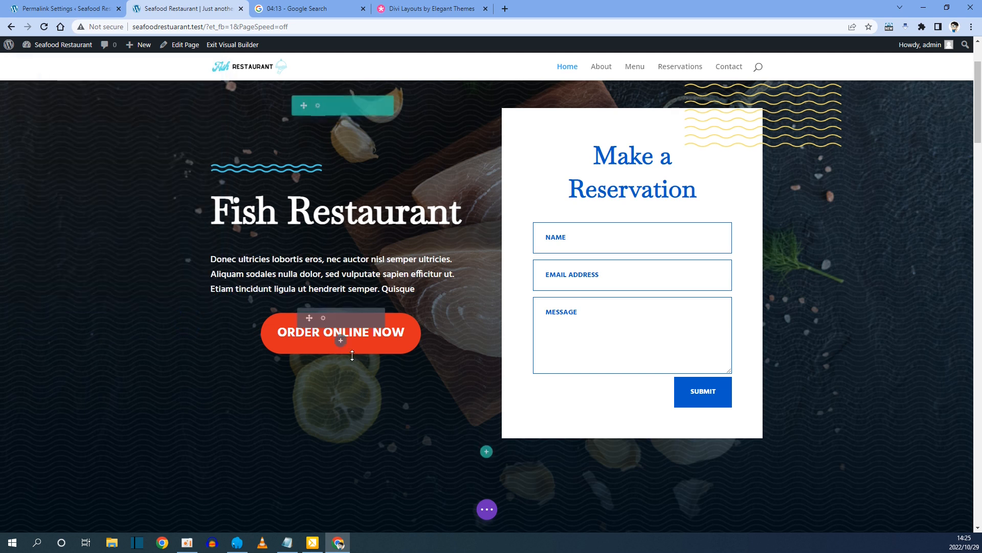
{"action": "scroll", "coordinate": [340, 335], "scroll_direction": "down", "scroll_amount": 7}
{"action": "scroll", "coordinate": [353, 355], "scroll_direction": "down", "scroll_amount": 4}
{"action": "scroll", "coordinate": [409, 299], "scroll_direction": "down", "scroll_amount": 1}
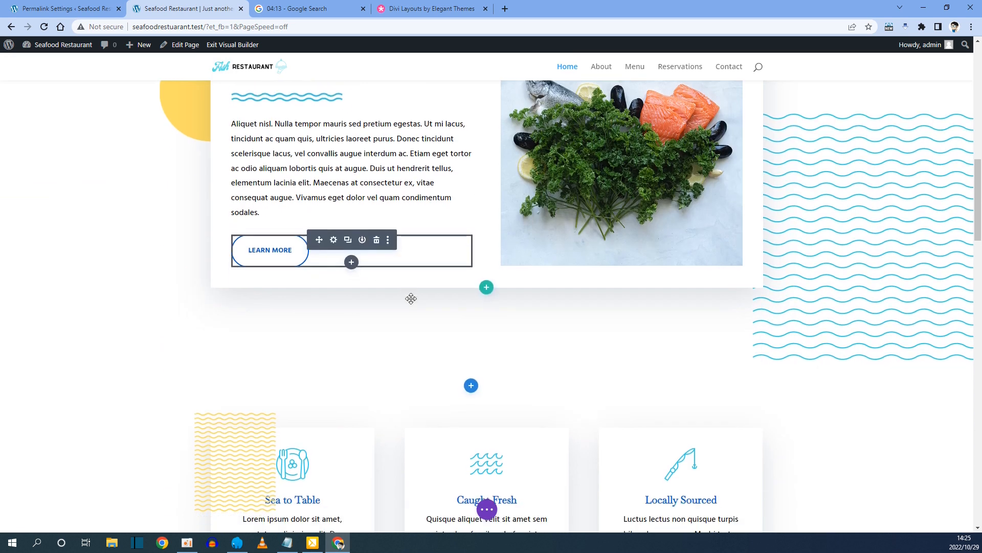
{"action": "scroll", "coordinate": [410, 298], "scroll_direction": "up", "scroll_amount": 3}
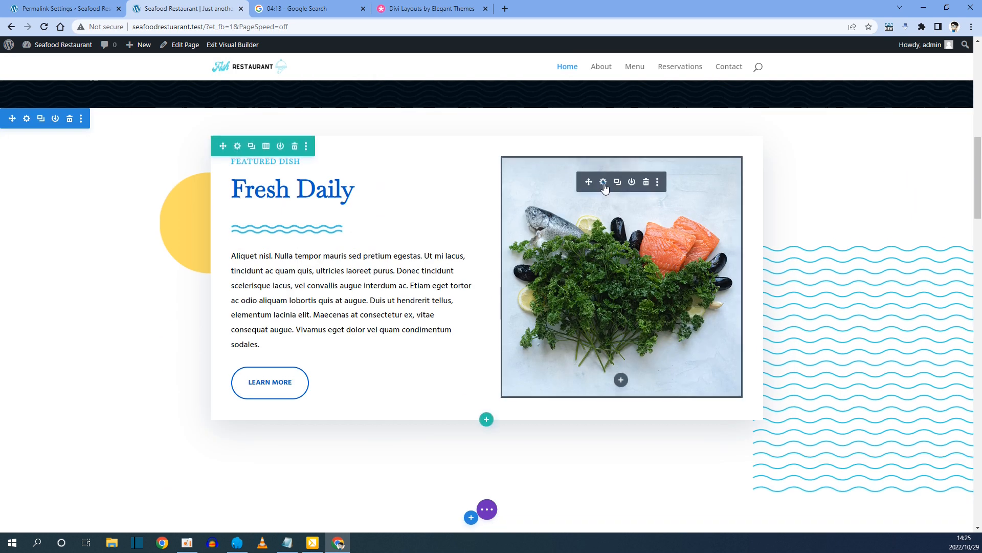
Swap the Fresh Daily image for the seafood-restaurant-14 watercolour fish illustration and save.
{"action": "left_click", "coordinate": [604, 185]}
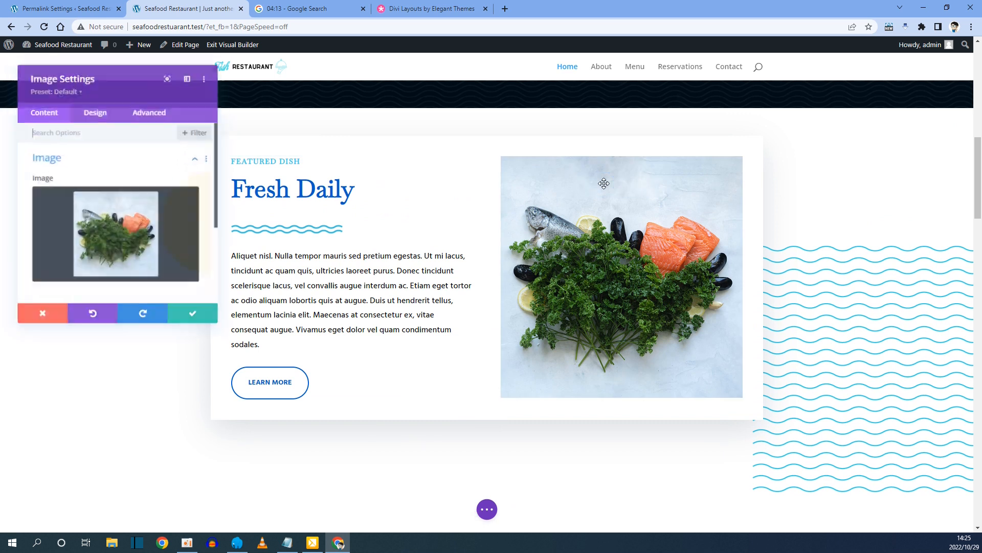
{"action": "left_click", "coordinate": [125, 237]}
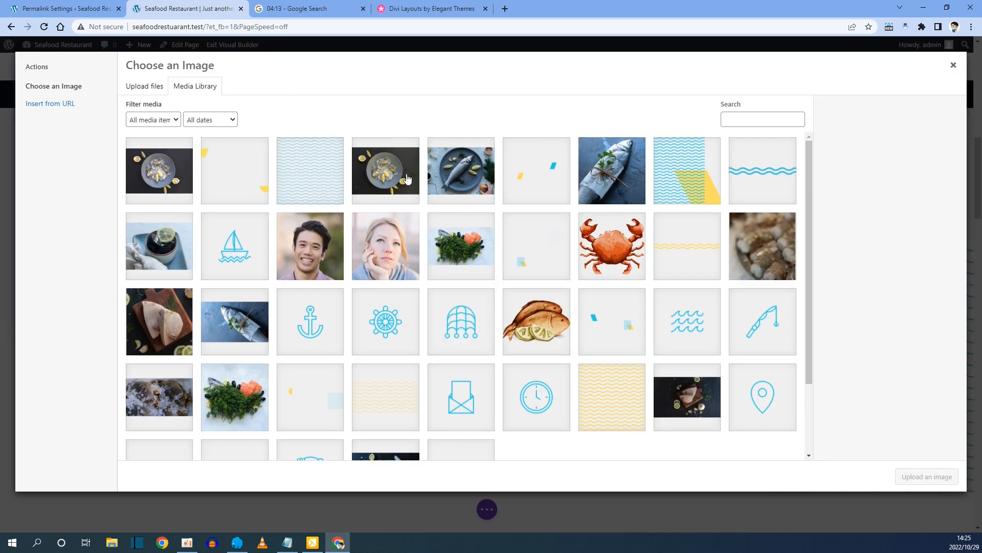
{"action": "scroll", "coordinate": [522, 297], "scroll_direction": "down", "scroll_amount": 2}
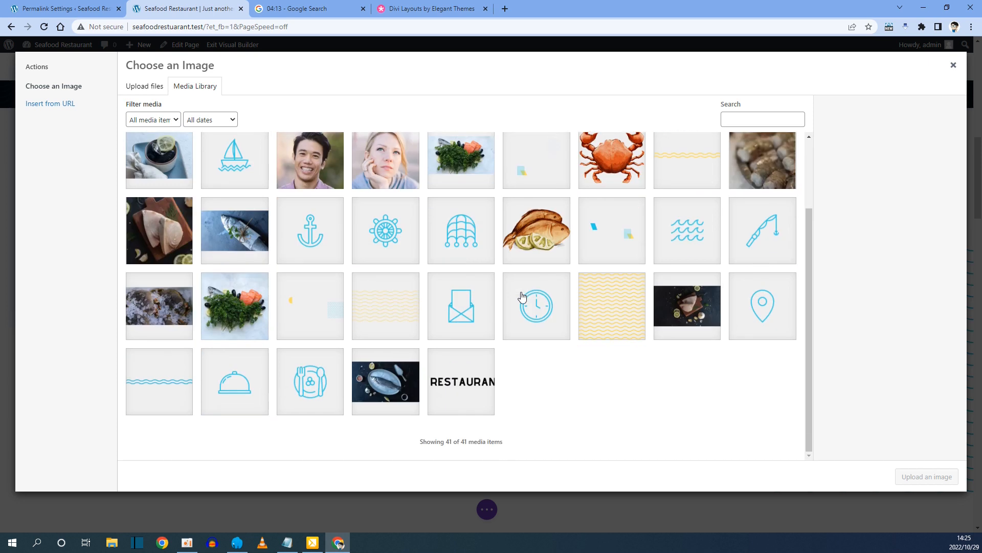
{"action": "scroll", "coordinate": [512, 292], "scroll_direction": "up", "scroll_amount": 2}
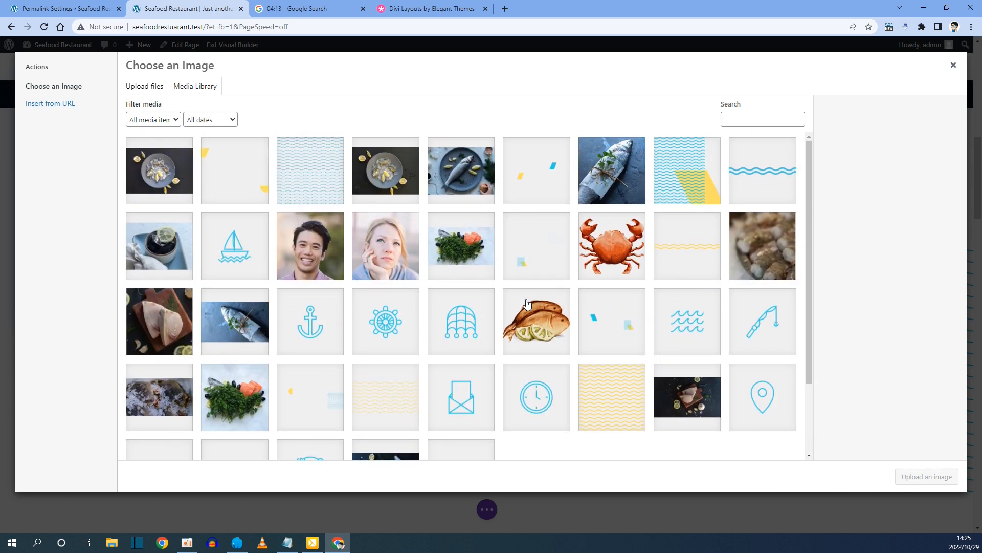
{"action": "scroll", "coordinate": [527, 304], "scroll_direction": "down", "scroll_amount": 2}
{"action": "scroll", "coordinate": [525, 302], "scroll_direction": "up", "scroll_amount": 2}
{"action": "scroll", "coordinate": [509, 271], "scroll_direction": "down", "scroll_amount": 1}
{"action": "left_click", "coordinate": [548, 277]}
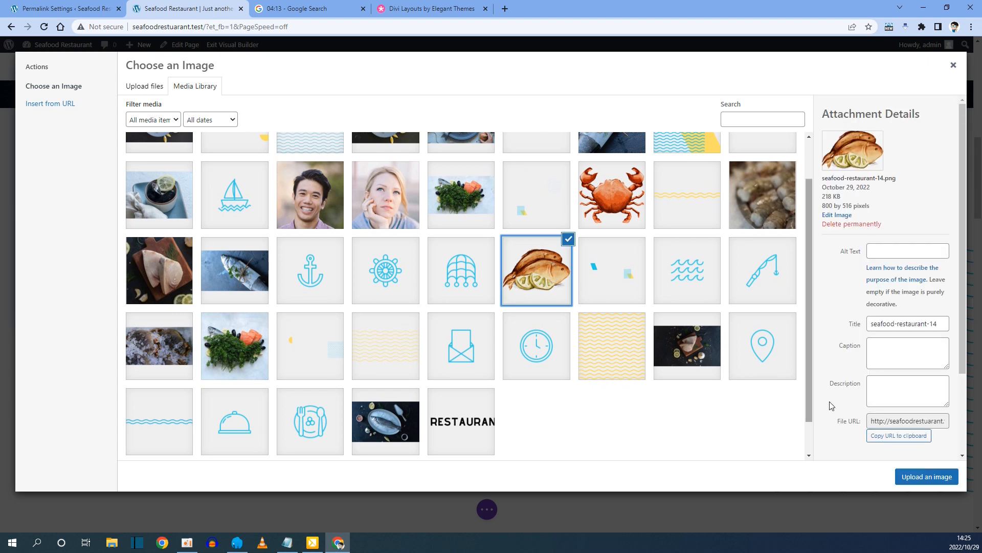
{"action": "left_click", "coordinate": [941, 478]}
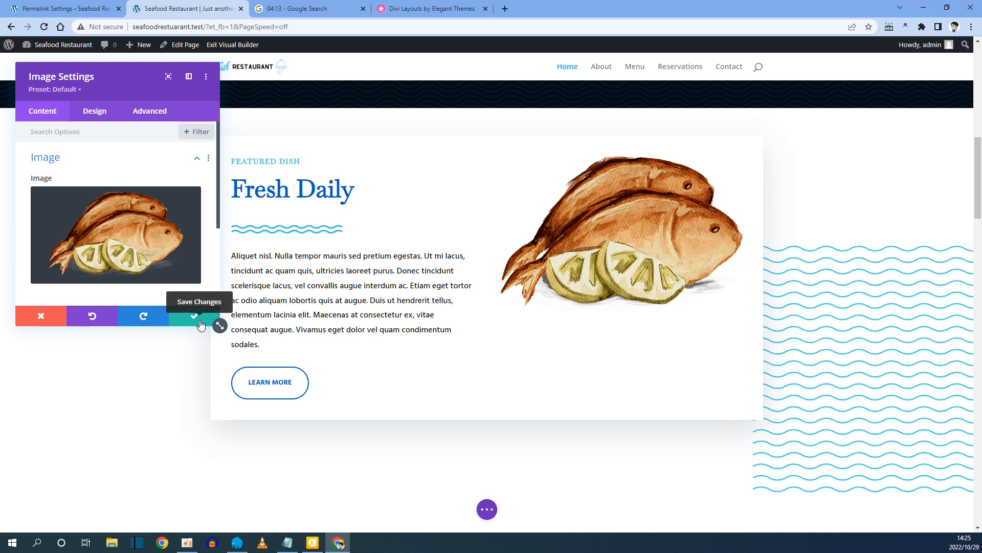
{"action": "left_click", "coordinate": [200, 320]}
{"action": "scroll", "coordinate": [258, 378], "scroll_direction": "down", "scroll_amount": 3}
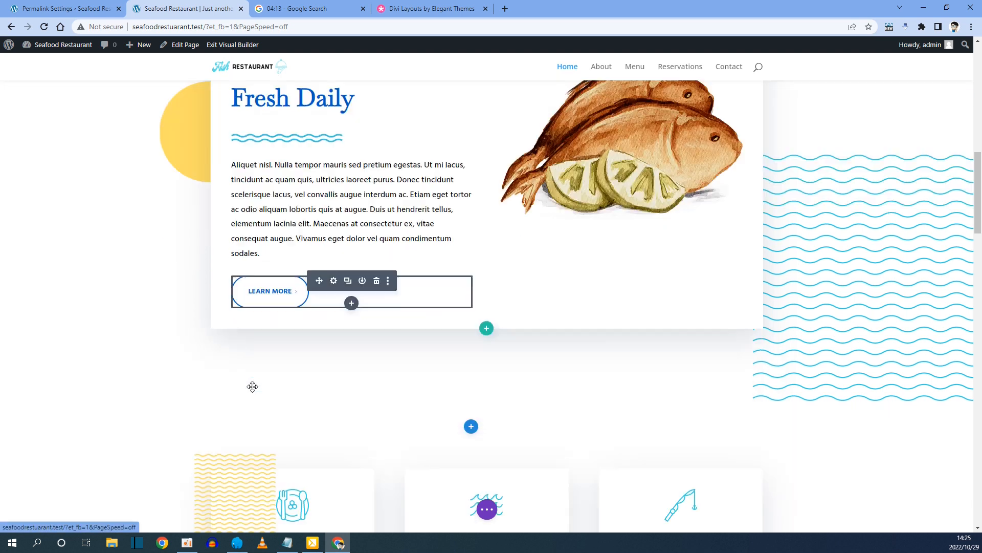
{"action": "scroll", "coordinate": [262, 348], "scroll_direction": "down", "scroll_amount": 4}
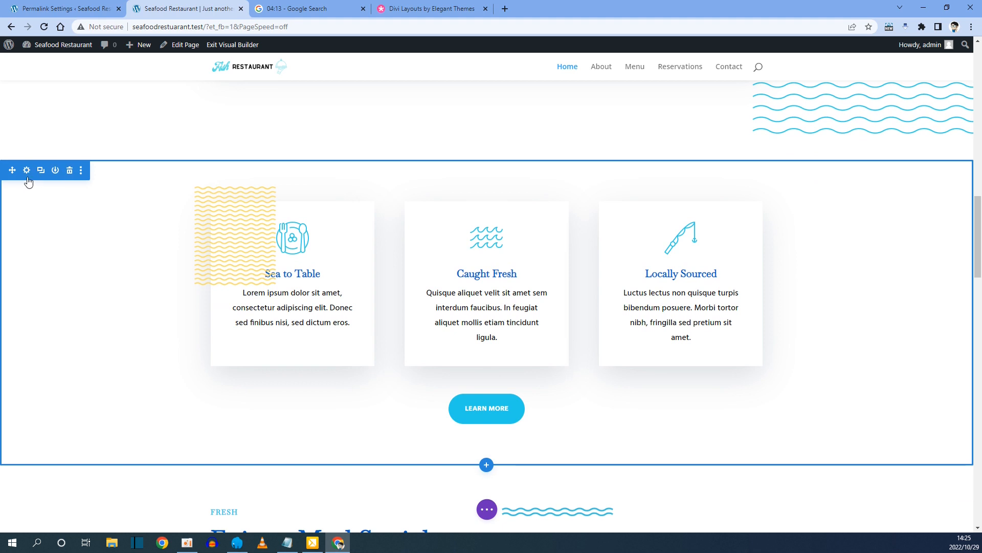
Set the Sea to Table section background to orange #e09900 and save it.
{"action": "left_click", "coordinate": [27, 171]}
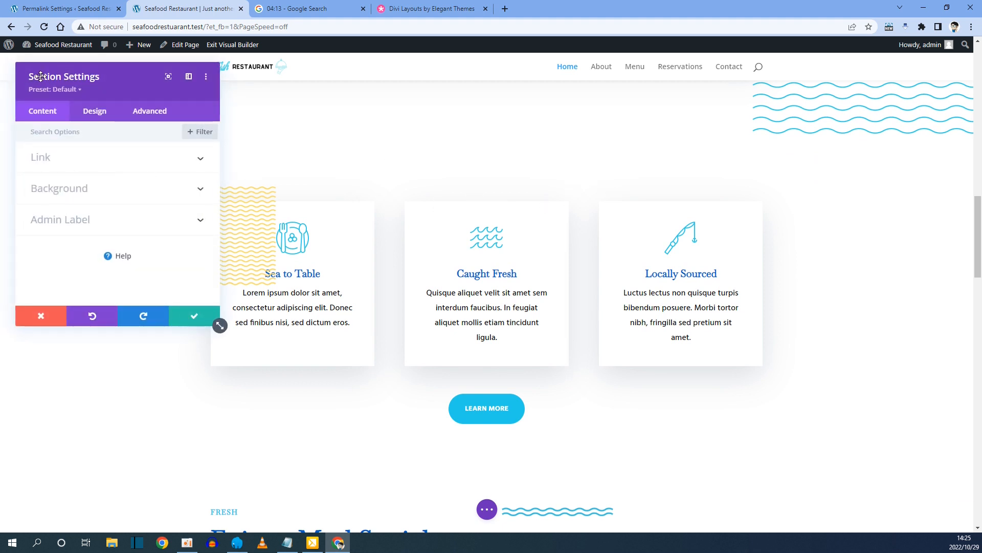
{"action": "left_click", "coordinate": [80, 189]}
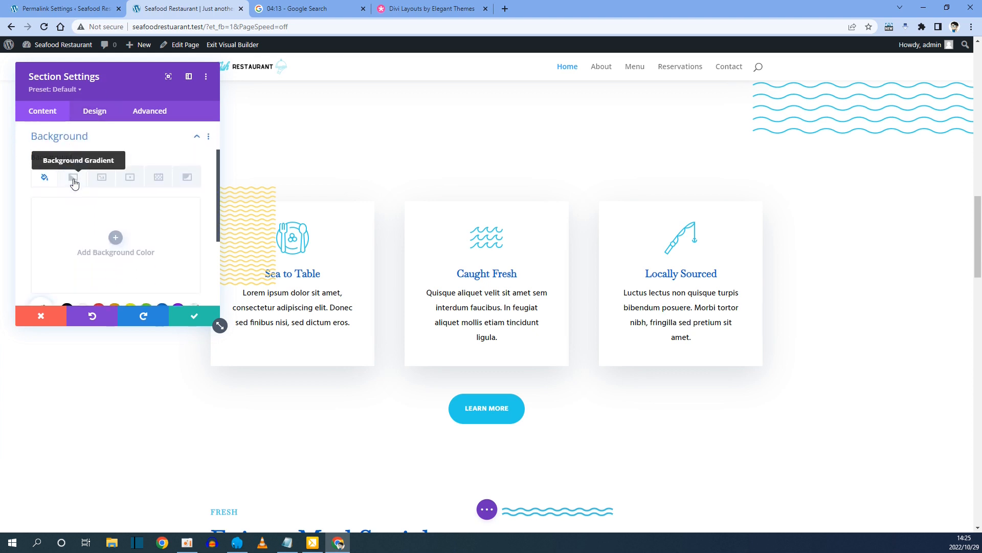
{"action": "scroll", "coordinate": [87, 261], "scroll_direction": "down", "scroll_amount": 1}
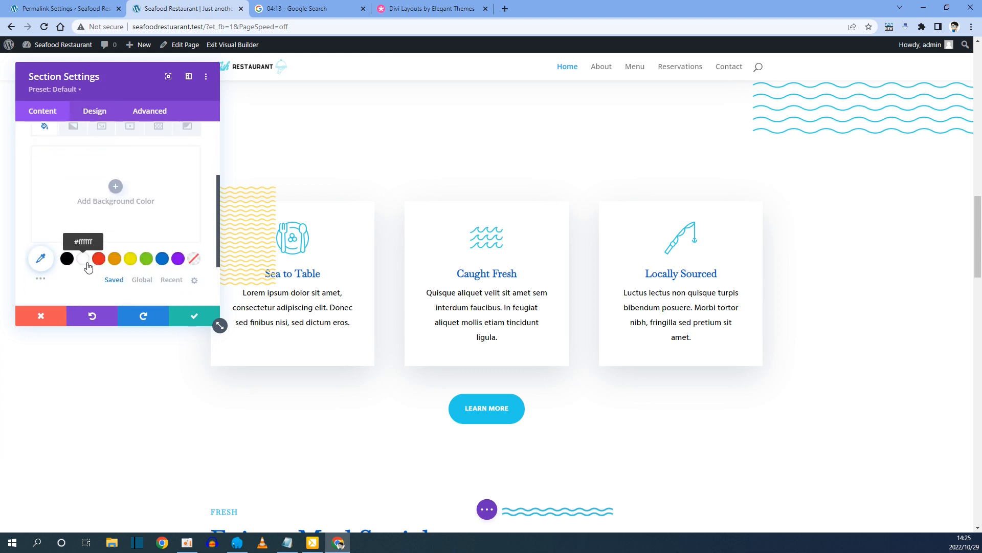
{"action": "left_click", "coordinate": [117, 263]}
{"action": "left_click", "coordinate": [194, 321]}
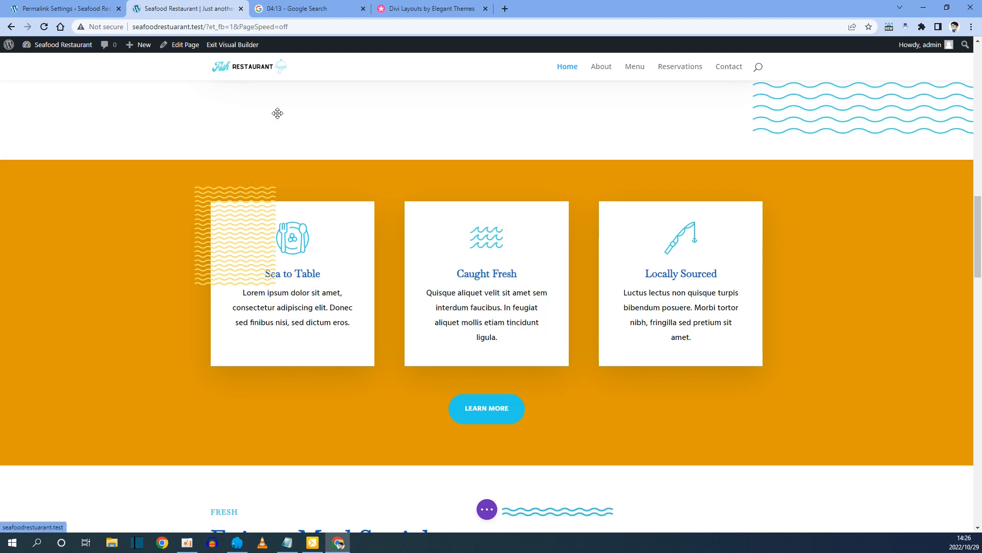
{"action": "left_click", "coordinate": [487, 510]}
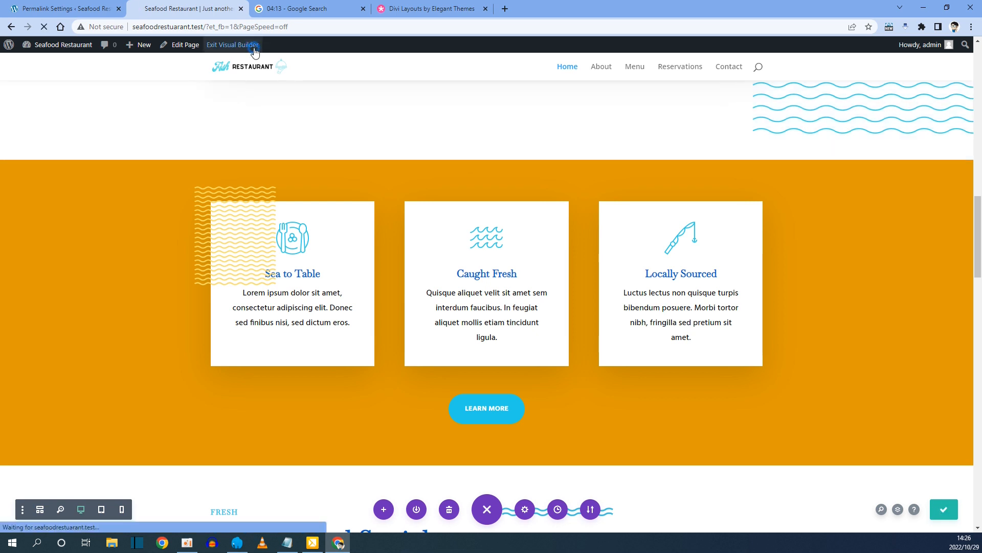
Exit the Visual Builder and scroll through the live Fish Restaurant homepage.
{"action": "left_click", "coordinate": [254, 50]}
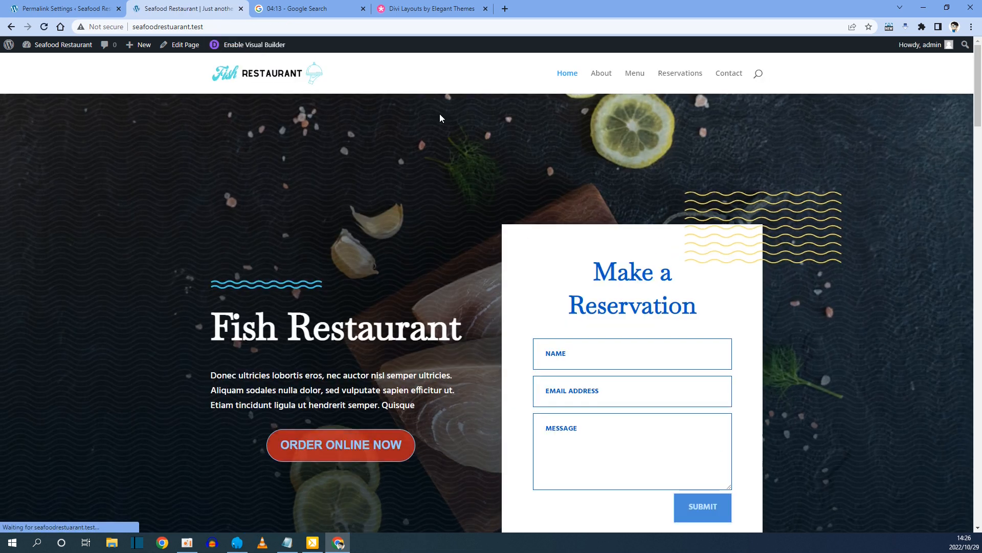
{"action": "scroll", "coordinate": [387, 338], "scroll_direction": "down", "scroll_amount": 3}
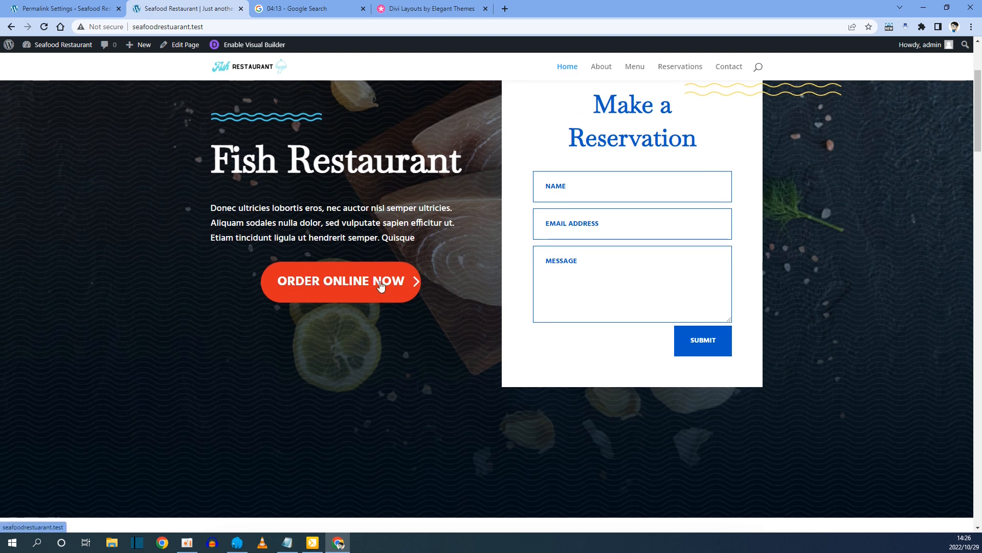
{"action": "scroll", "coordinate": [384, 285], "scroll_direction": "down", "scroll_amount": 4}
{"action": "scroll", "coordinate": [359, 247], "scroll_direction": "down", "scroll_amount": 9}
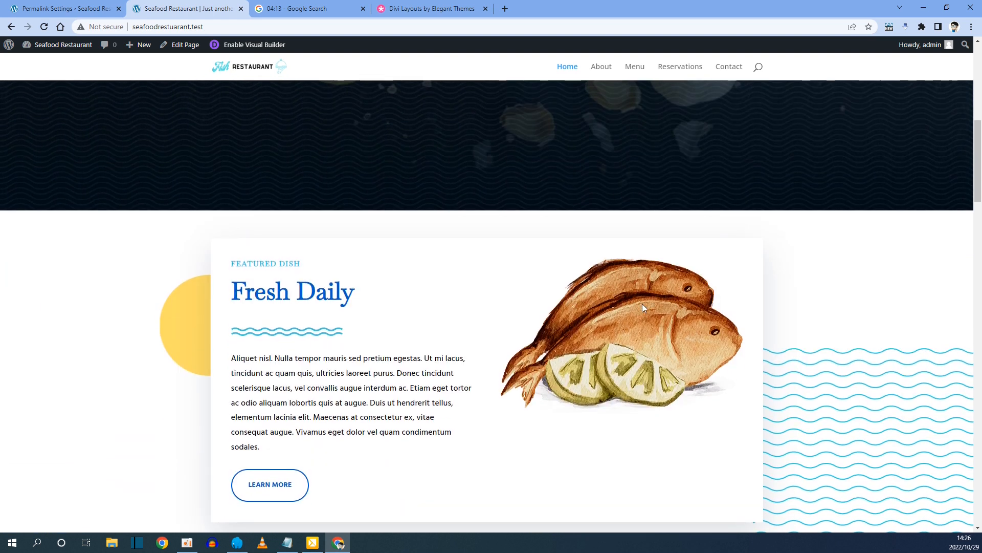
{"action": "scroll", "coordinate": [698, 317], "scroll_direction": "down", "scroll_amount": 3}
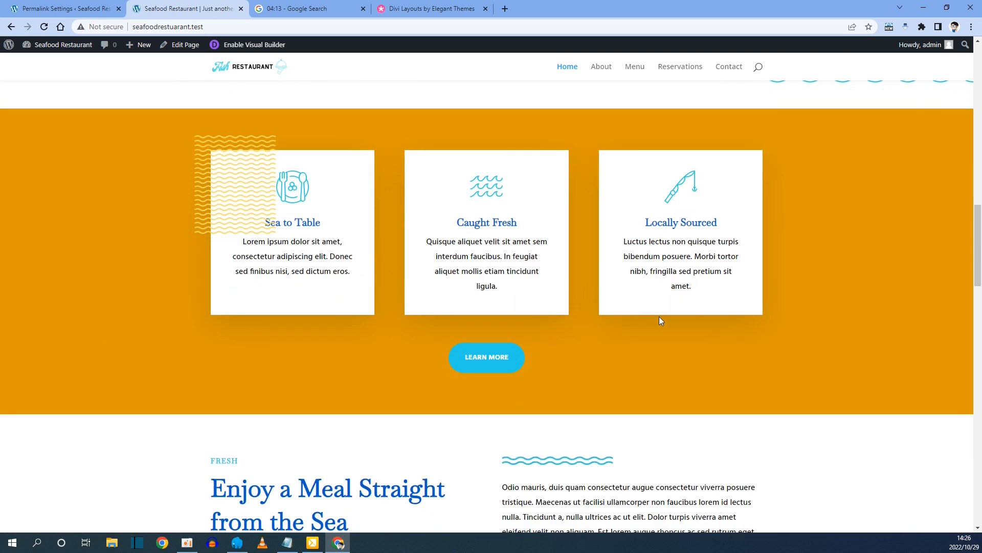
{"action": "scroll", "coordinate": [550, 421], "scroll_direction": "up", "scroll_amount": 6}
{"action": "scroll", "coordinate": [550, 421], "scroll_direction": "up", "scroll_amount": 5}
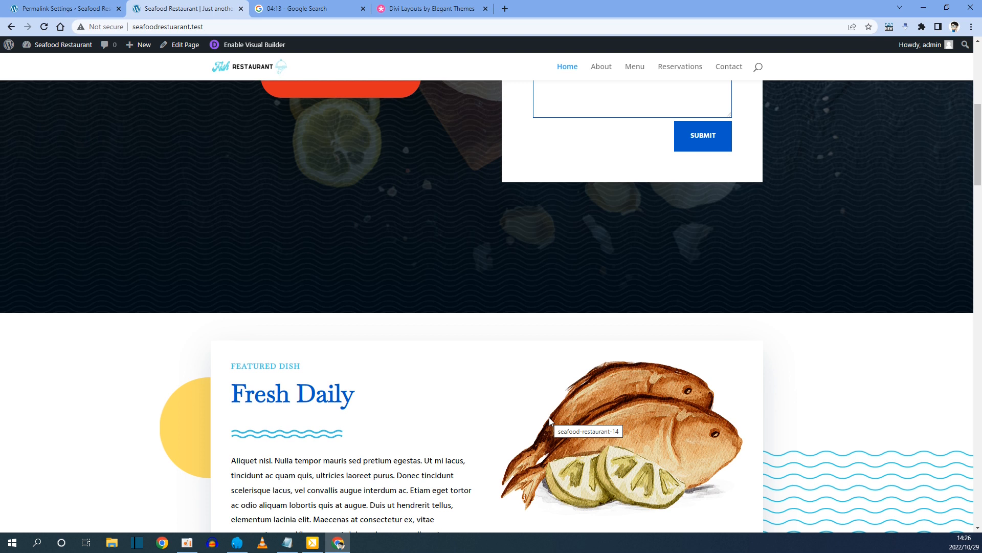
{"action": "scroll", "coordinate": [651, 529], "scroll_direction": "up", "scroll_amount": 7}
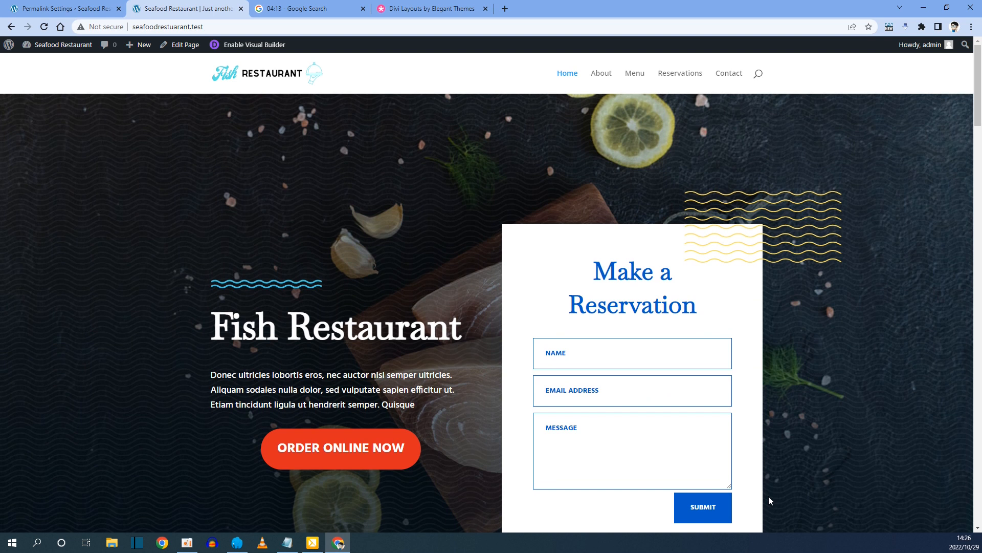